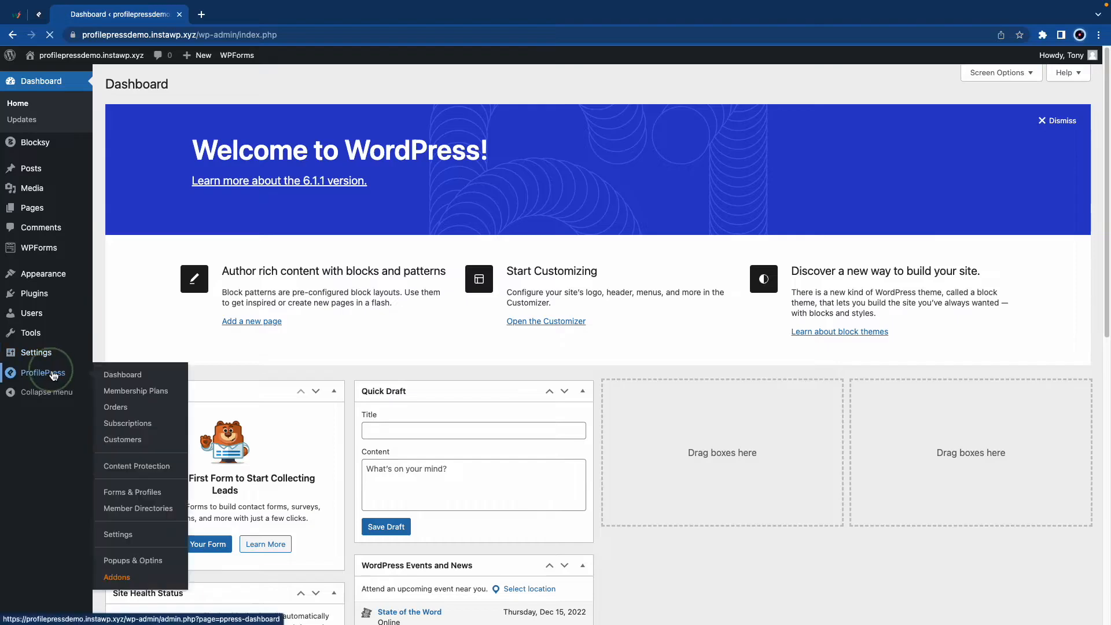
Open the ProfilePress dashboard and look over its setup cards and membership reports
left_click(57, 373)
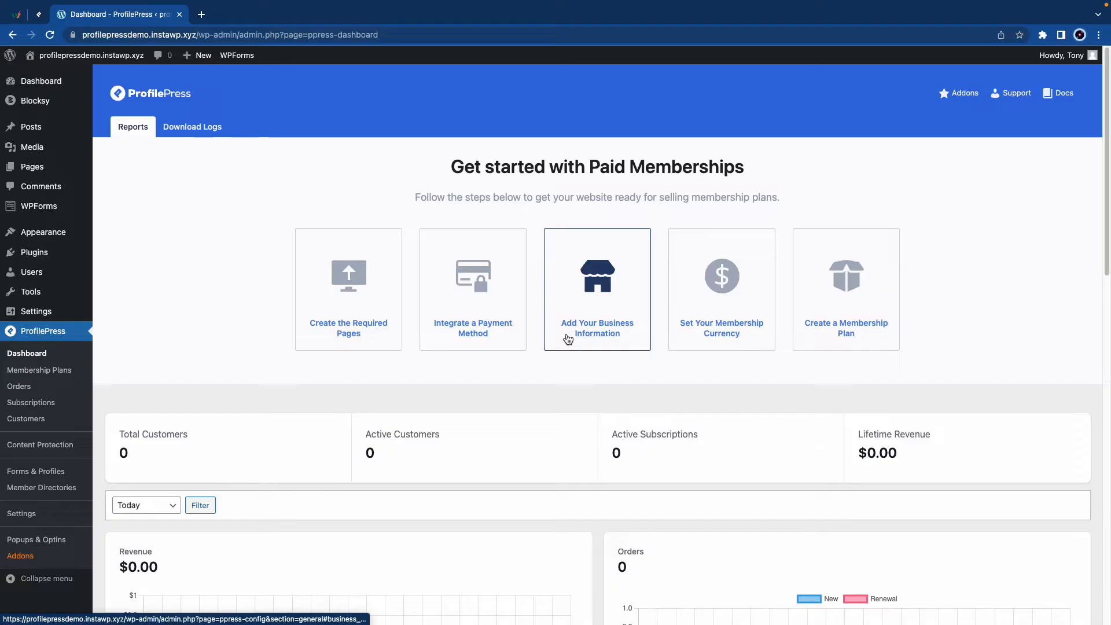
scroll(568, 340, "down", 6)
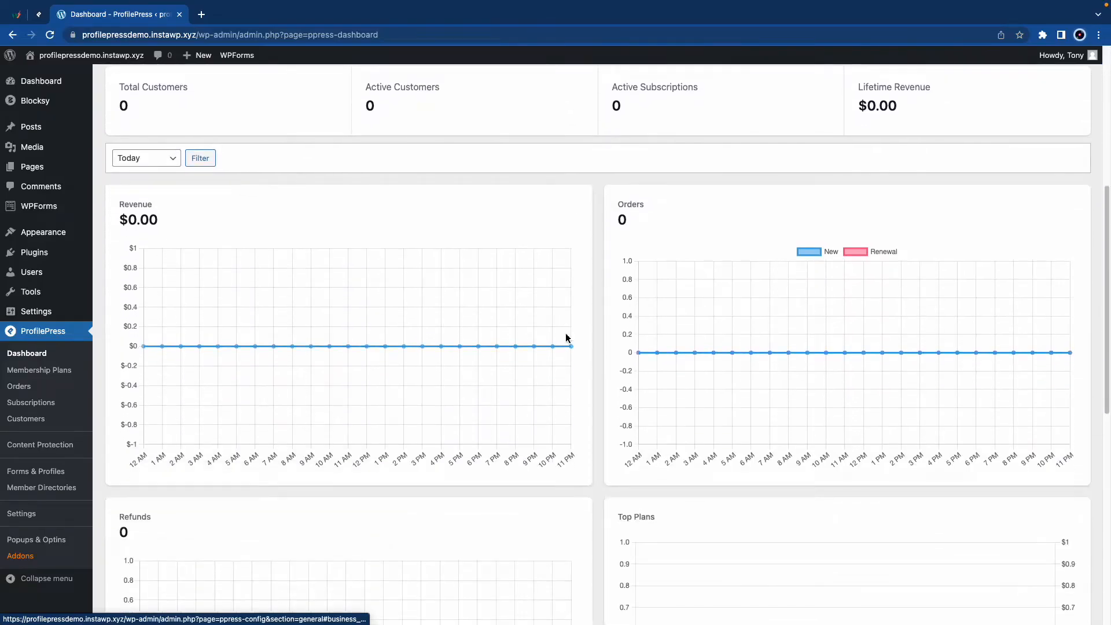
scroll(566, 338, "down", 7)
scroll(566, 339, "up", 8)
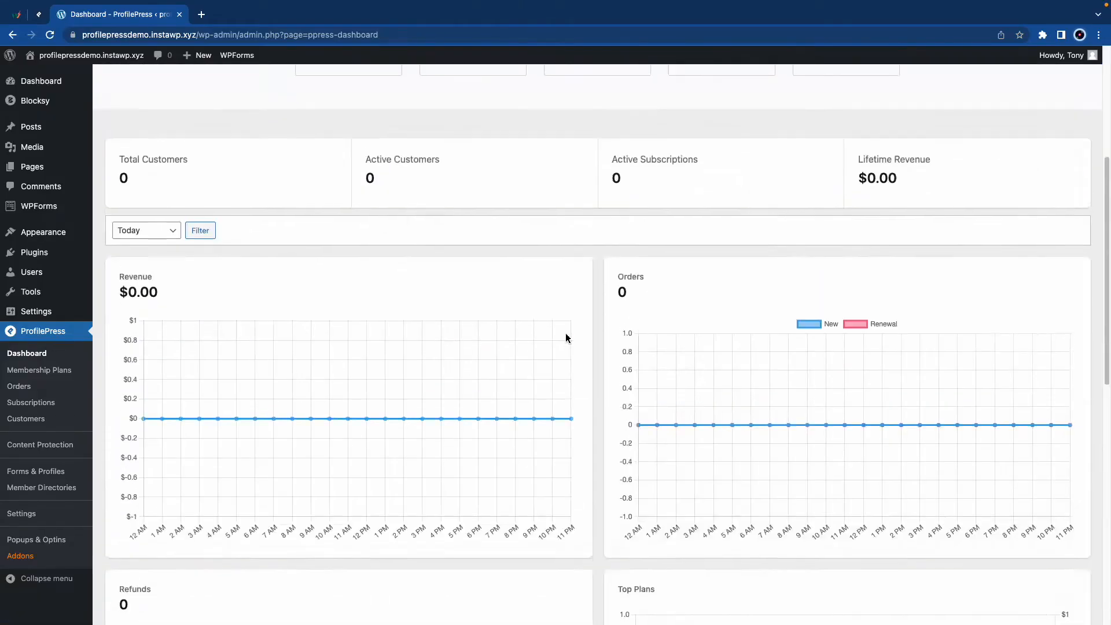
scroll(566, 338, "up", 5)
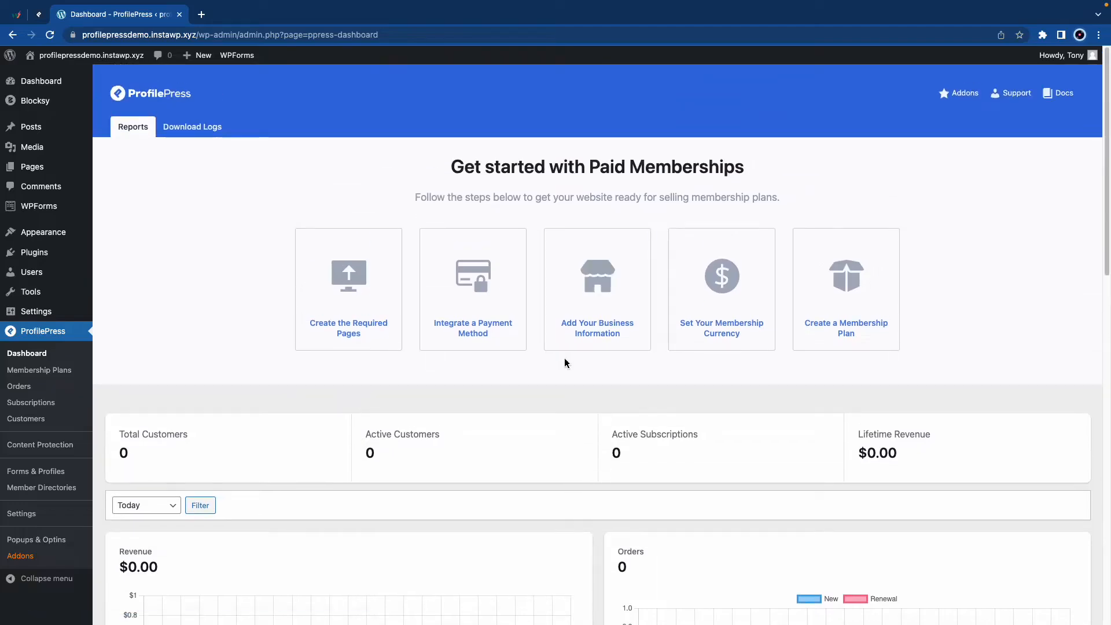
Open the settings for creating the required pages and check which pages can be assigned as the Login Page
left_click(352, 328)
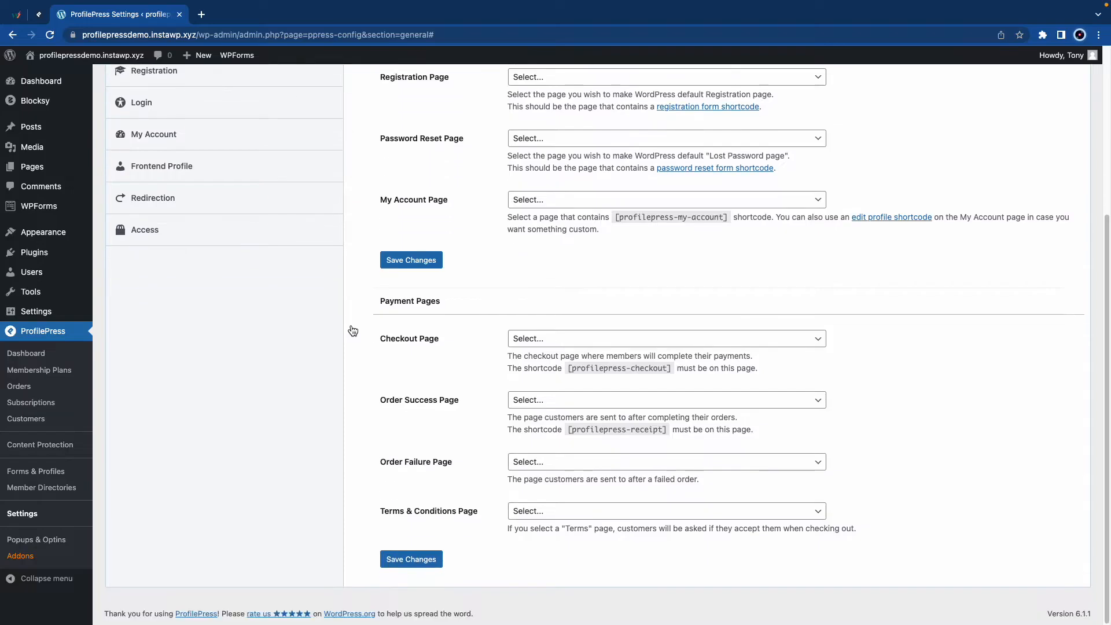
scroll(352, 331, "up", 4)
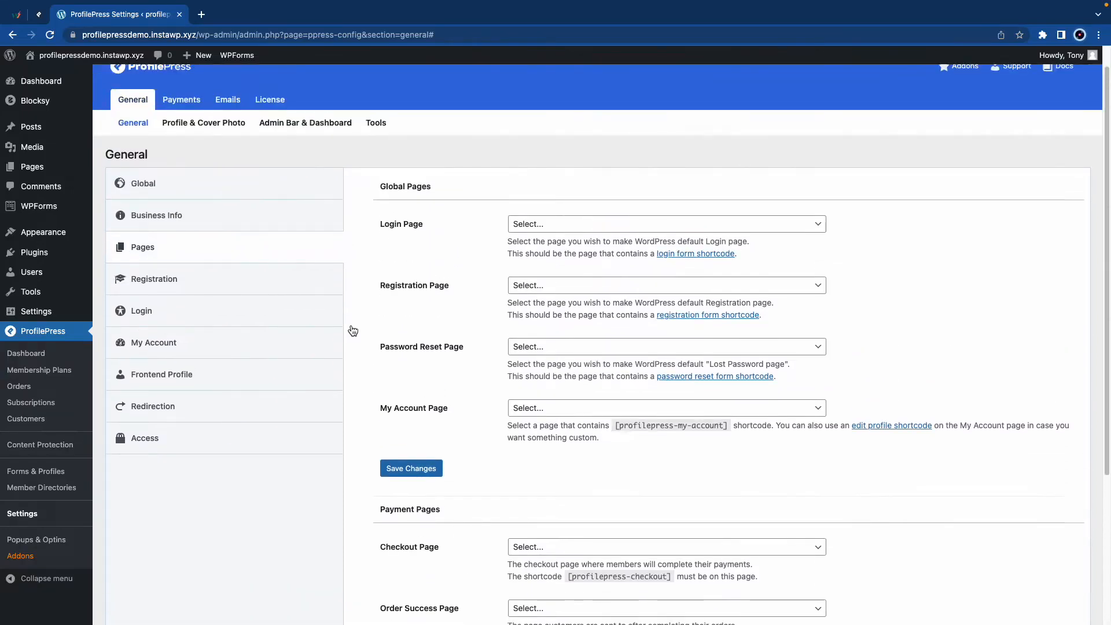
left_click(588, 227)
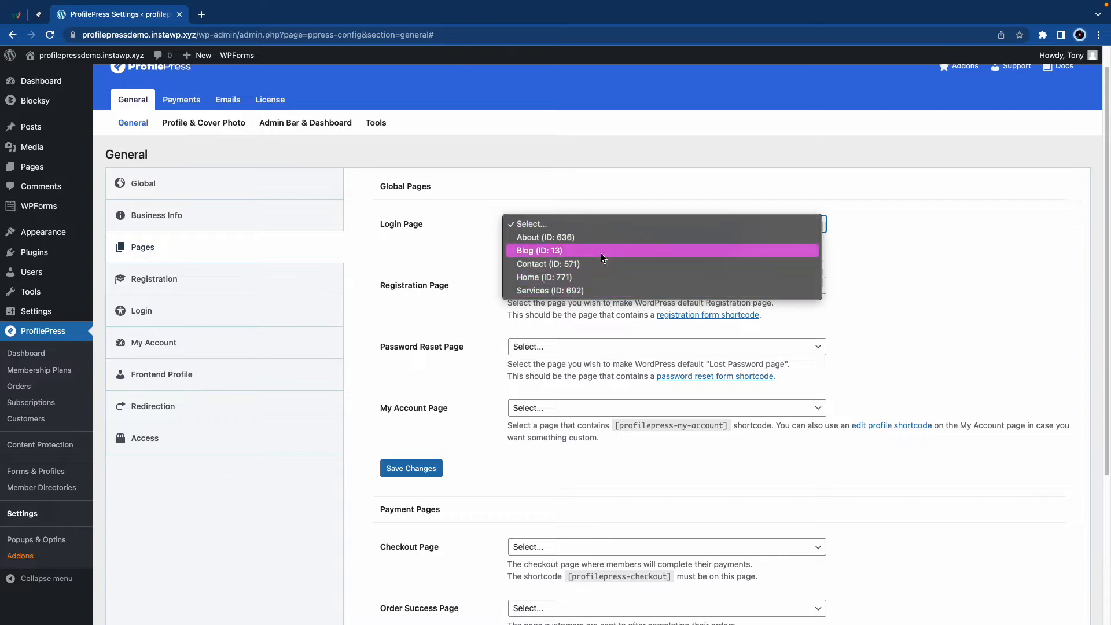
left_click(467, 251)
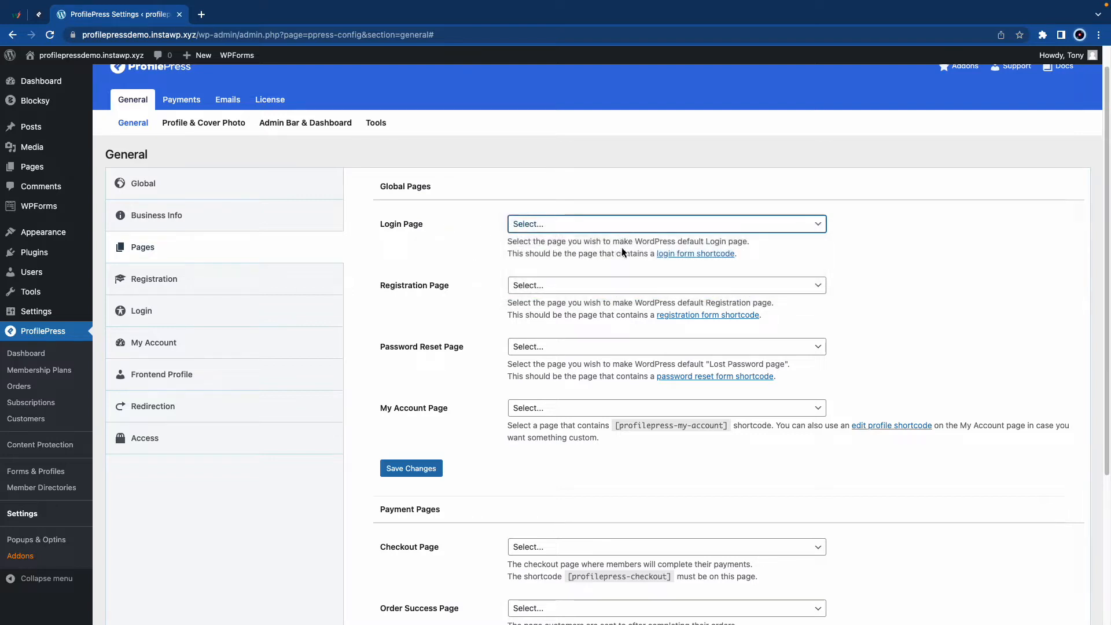
Open the login form shortcode list in a new browser tab and switch to it
right_click(686, 258)
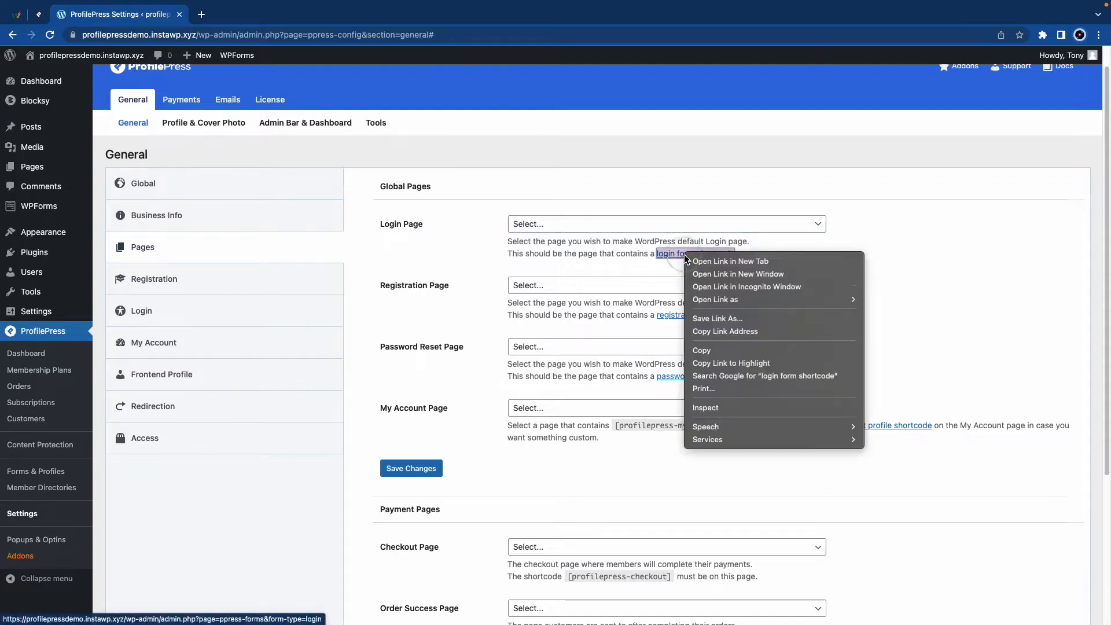
left_click(693, 262)
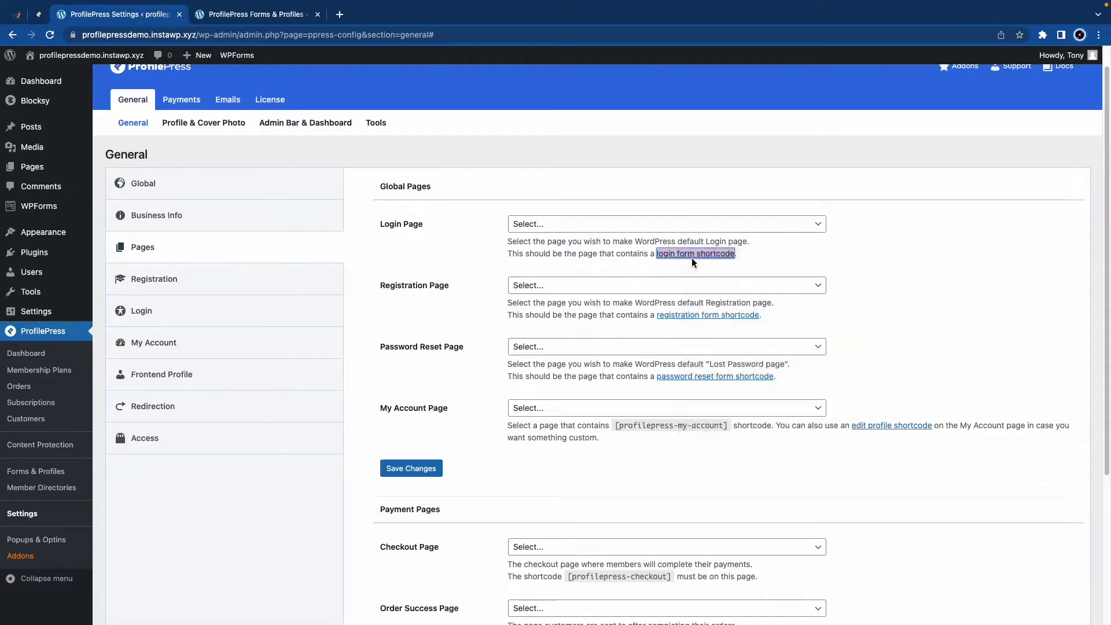
left_click(292, 19)
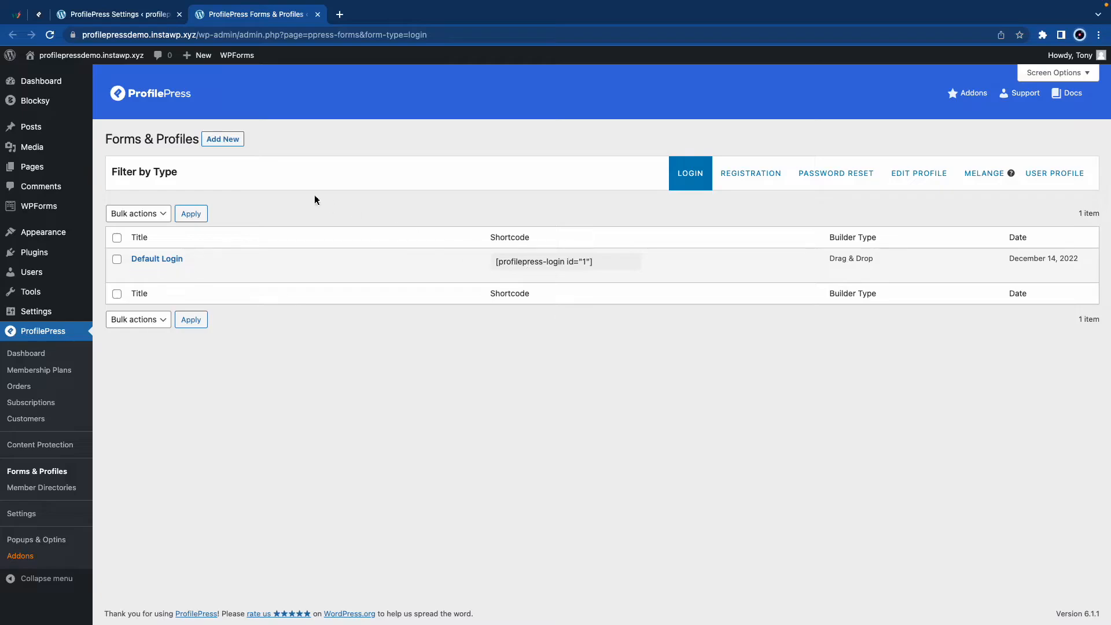
Add a new form with the Drag & Drop Builder and select the Login form type
left_click(238, 141)
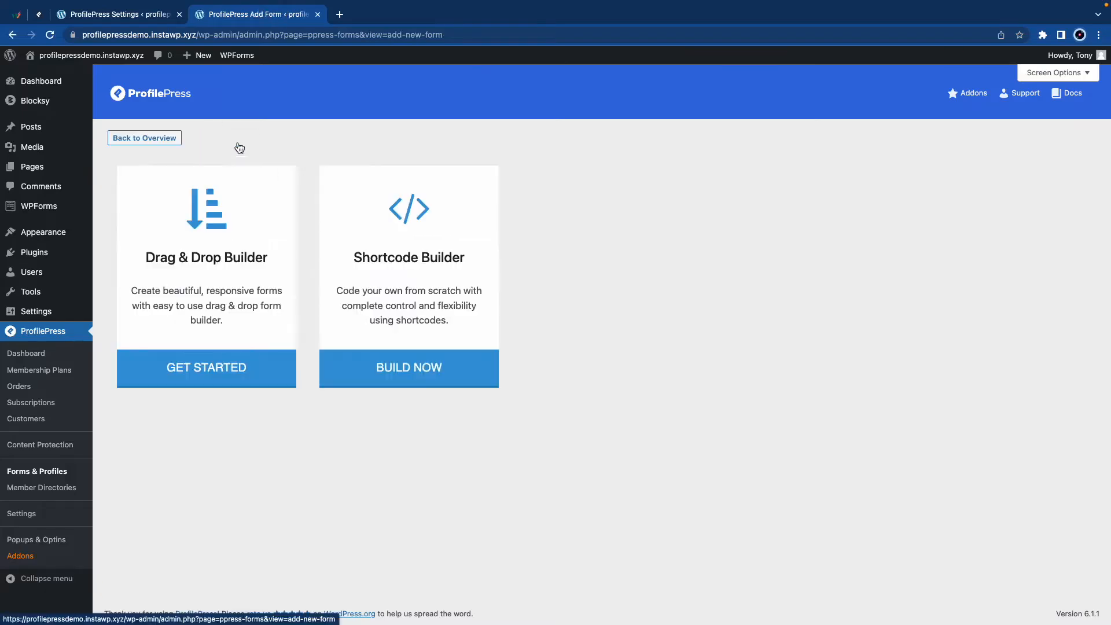
left_click(225, 234)
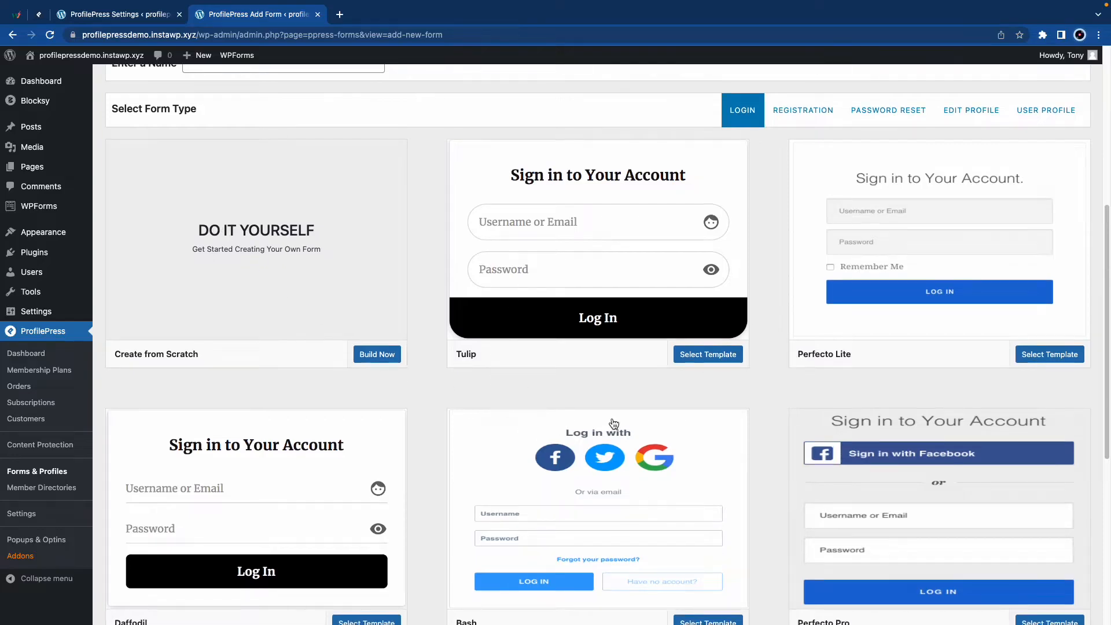
left_click(776, 114)
left_click(743, 120)
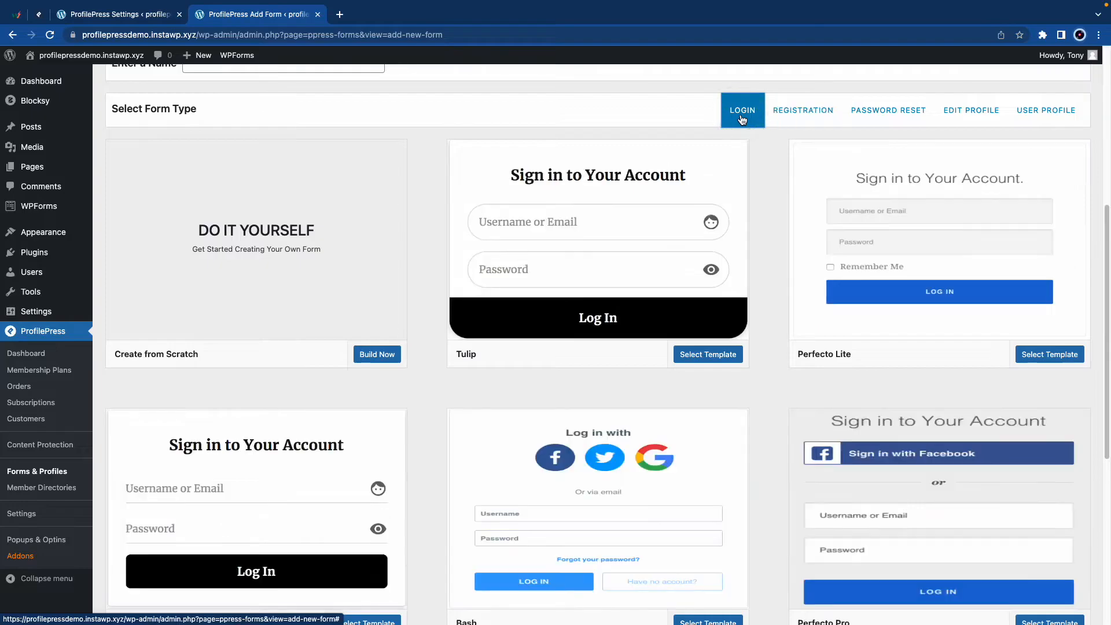
scroll(580, 347, "down", 3)
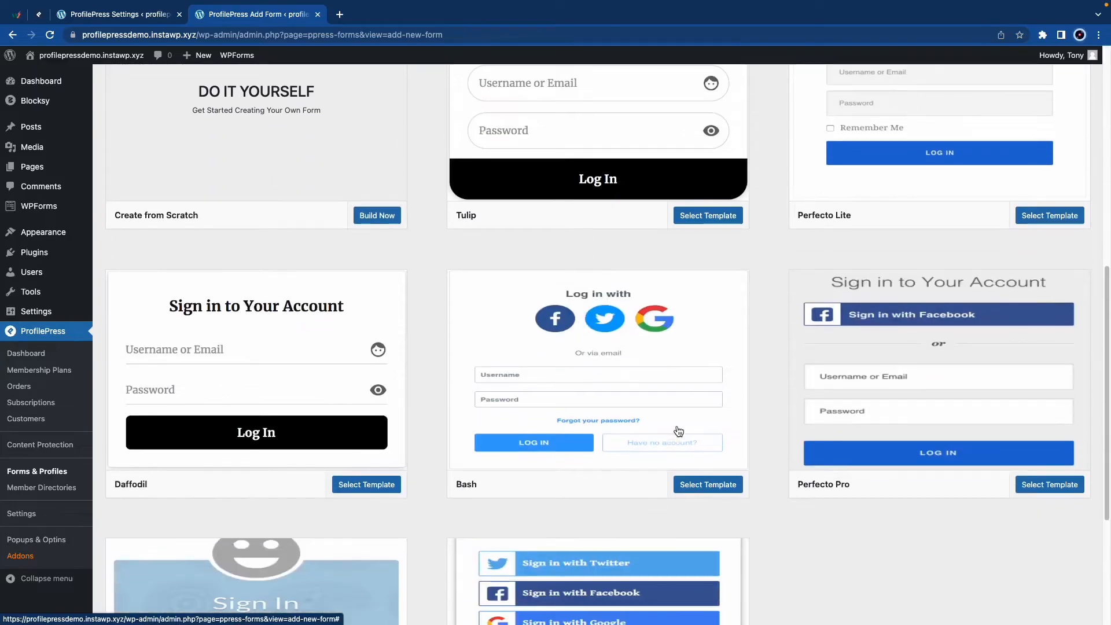
Name the new form Login and create it from the Bash template
scroll(538, 403, "up", 8)
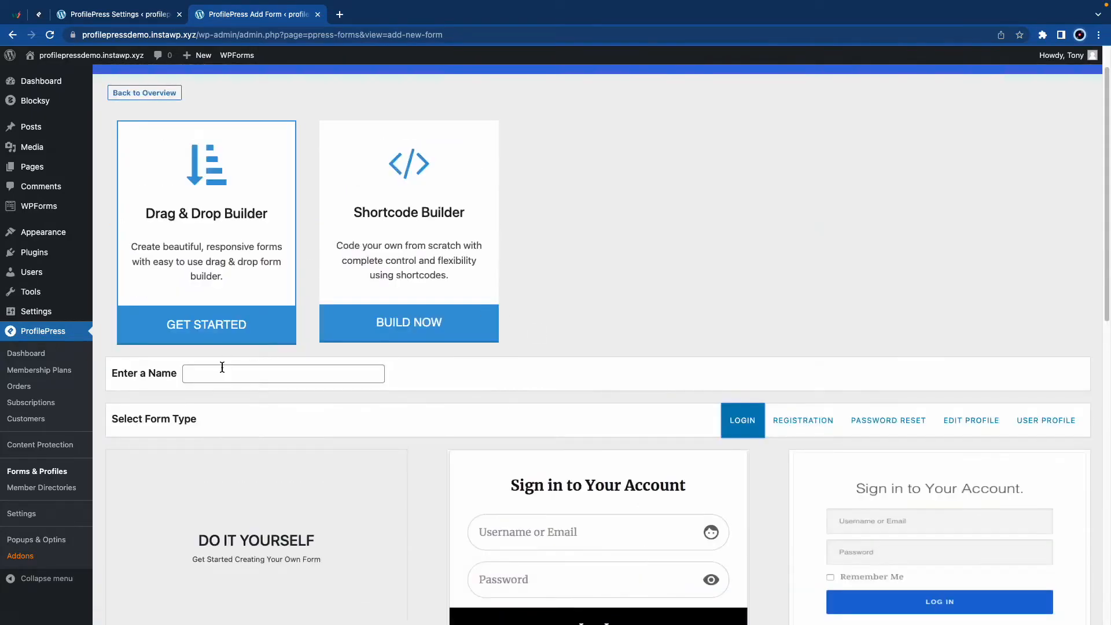
left_click(223, 369)
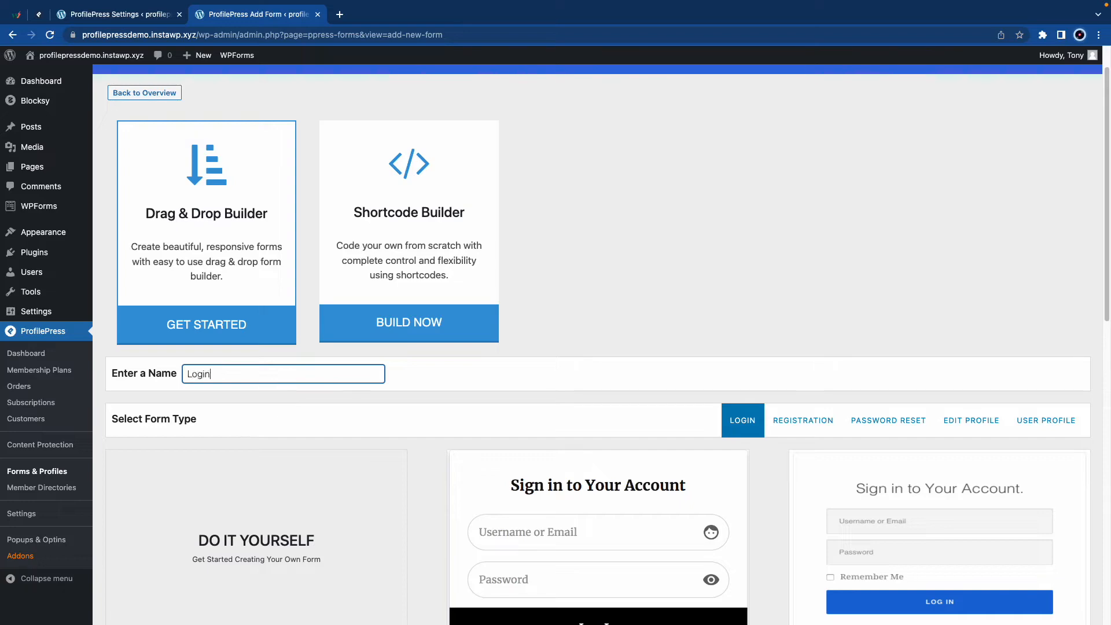
scroll(487, 390, "down", 10)
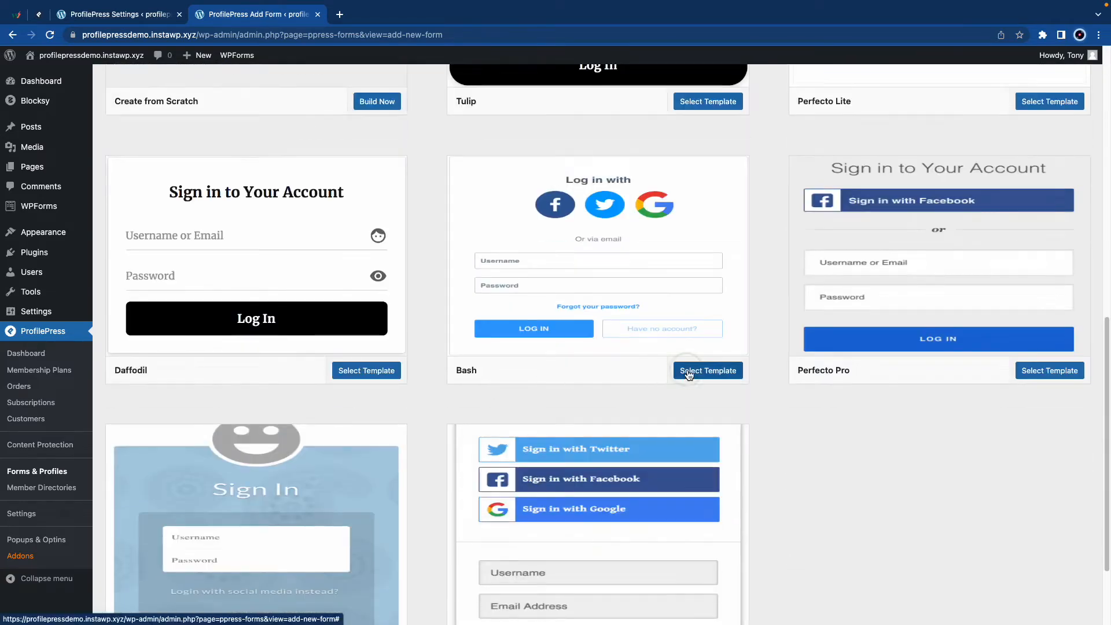
left_click(689, 371)
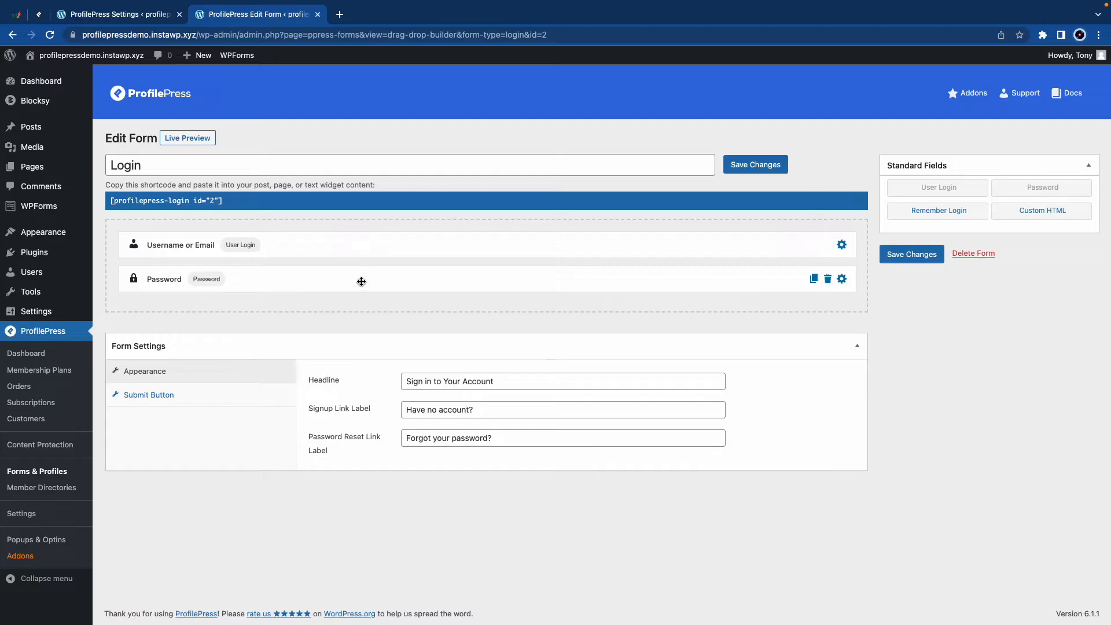
Add a Remember Login field below the Password field in the form
mouse_move(362, 280)
left_mouse_down()
mouse_move(363, 237)
mouse_move(363, 299)
left_mouse_up()
left_click_drag(895, 212, 330, 320)
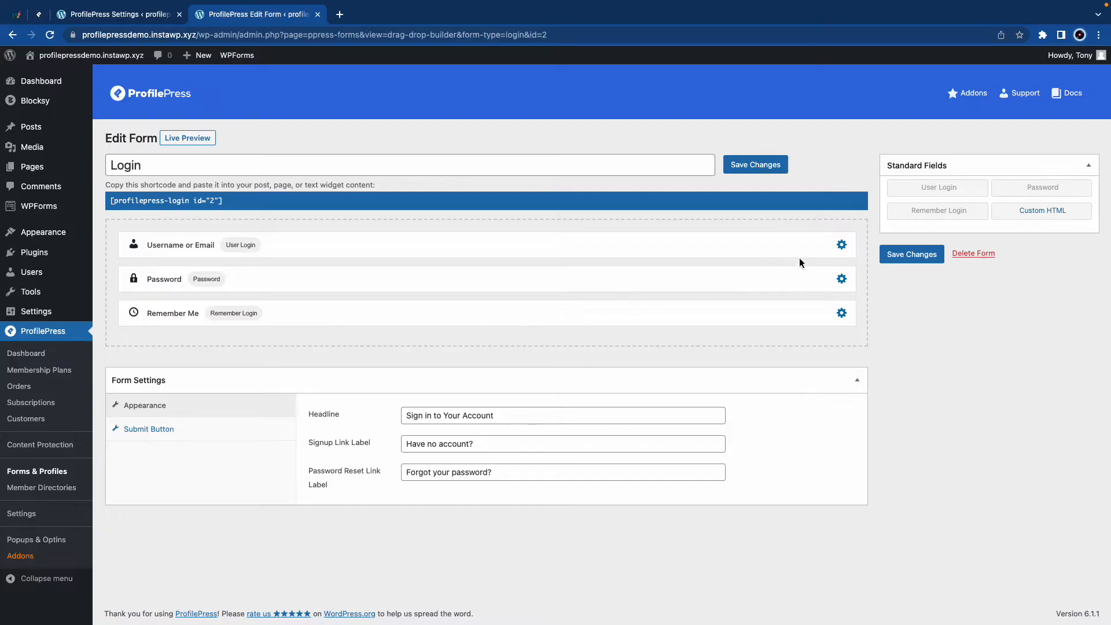
Examine the general and style settings of the Username or Email field and close them
left_click(842, 244)
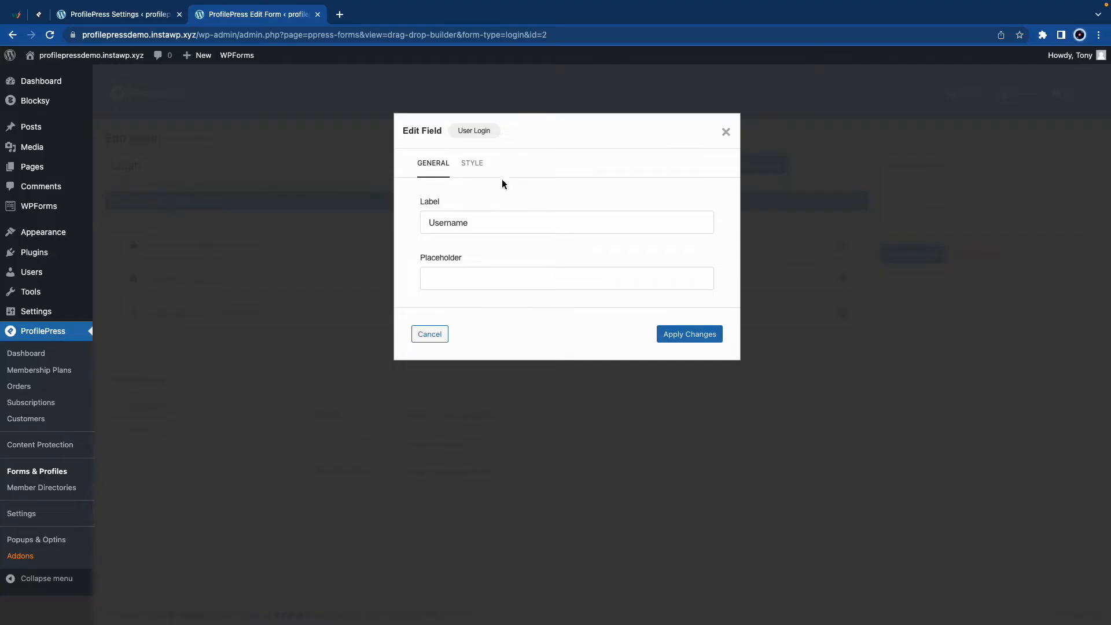
left_click(476, 167)
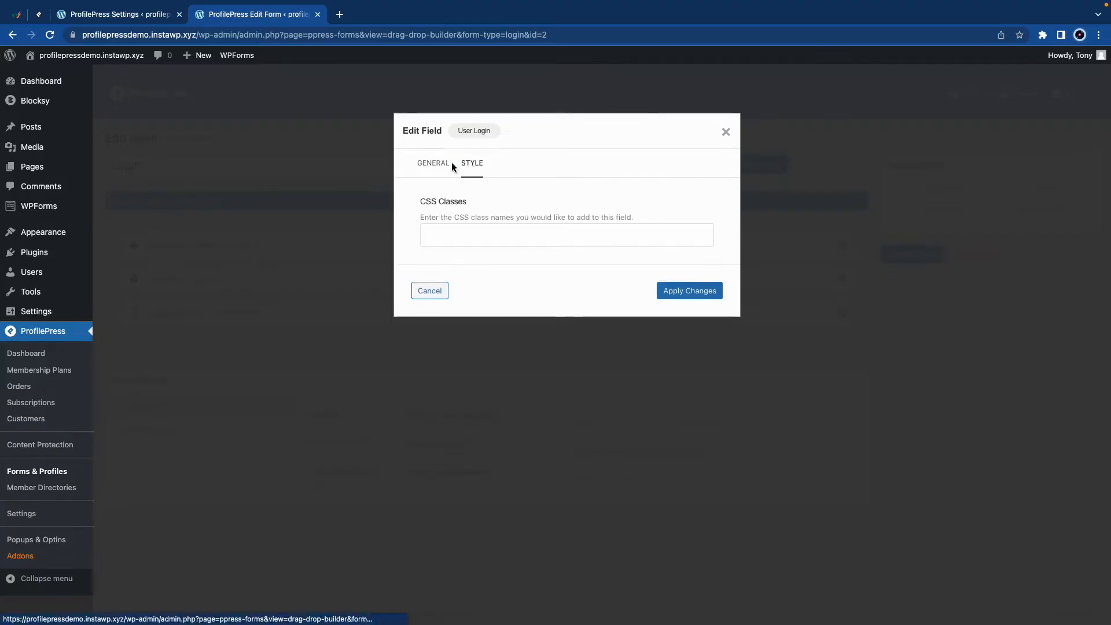
left_click(726, 133)
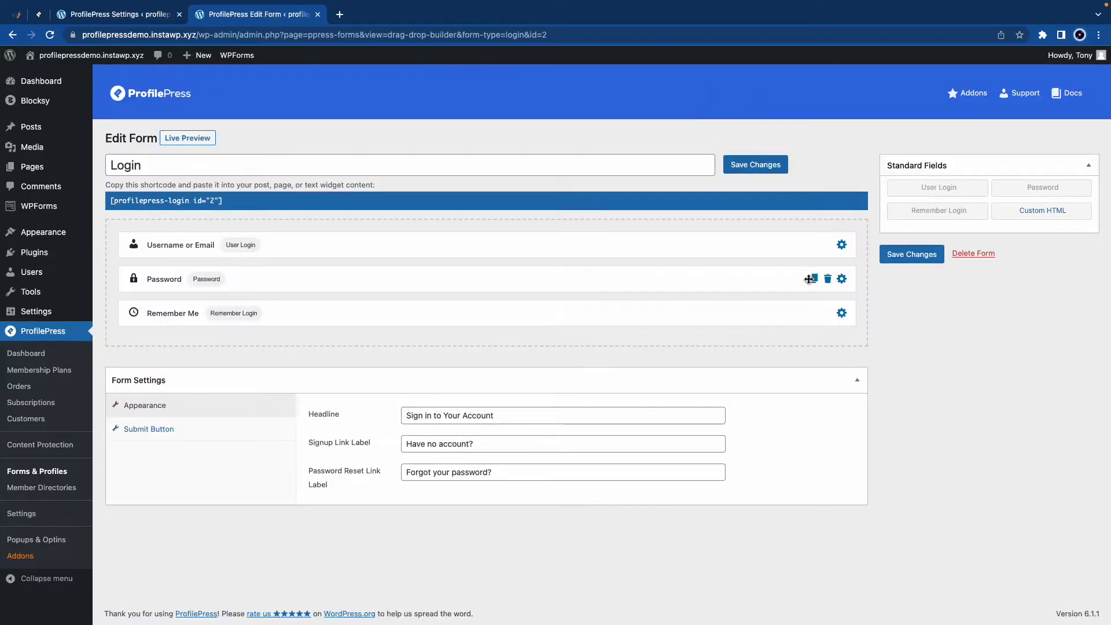
Delete the Remember Me field from the form
left_click(828, 315)
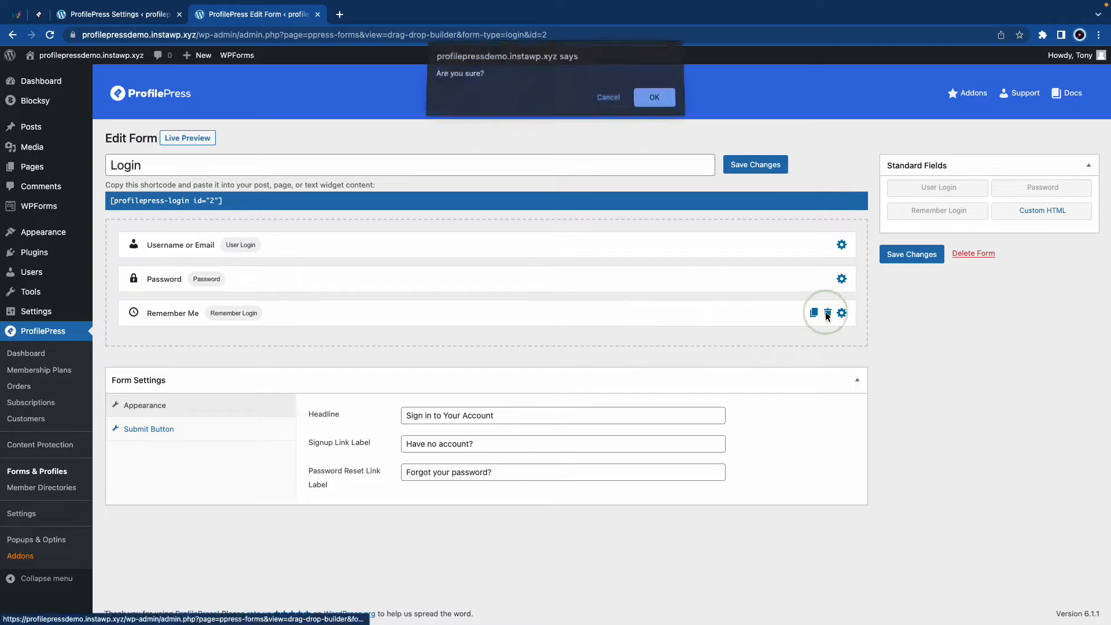
left_click(659, 102)
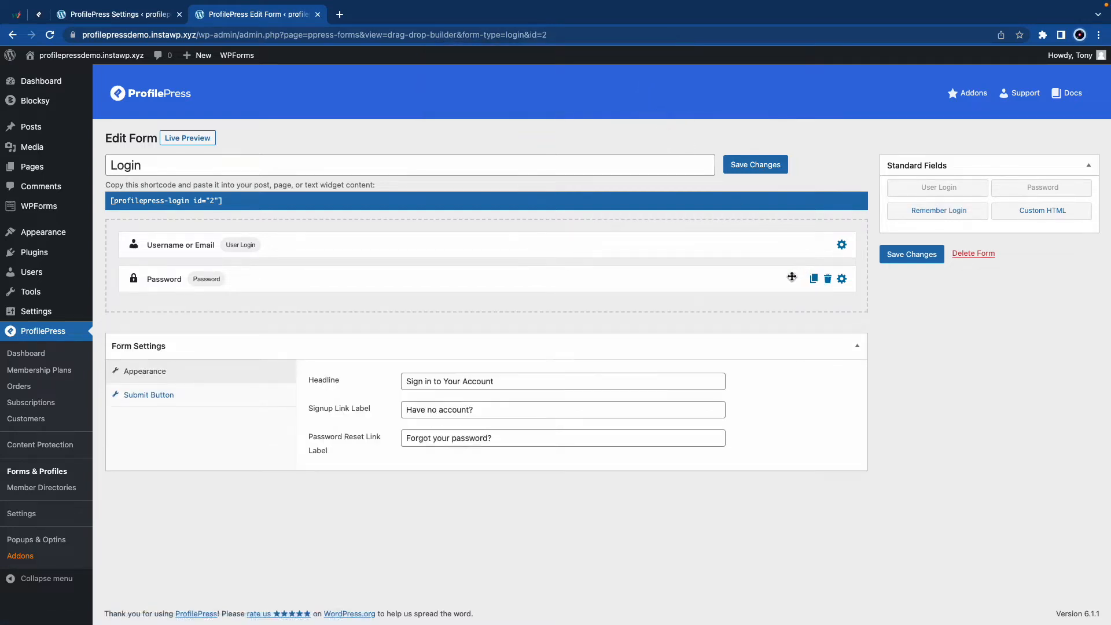
Duplicate the Password field and delete the extra Password field
left_click(815, 281)
left_click(828, 279)
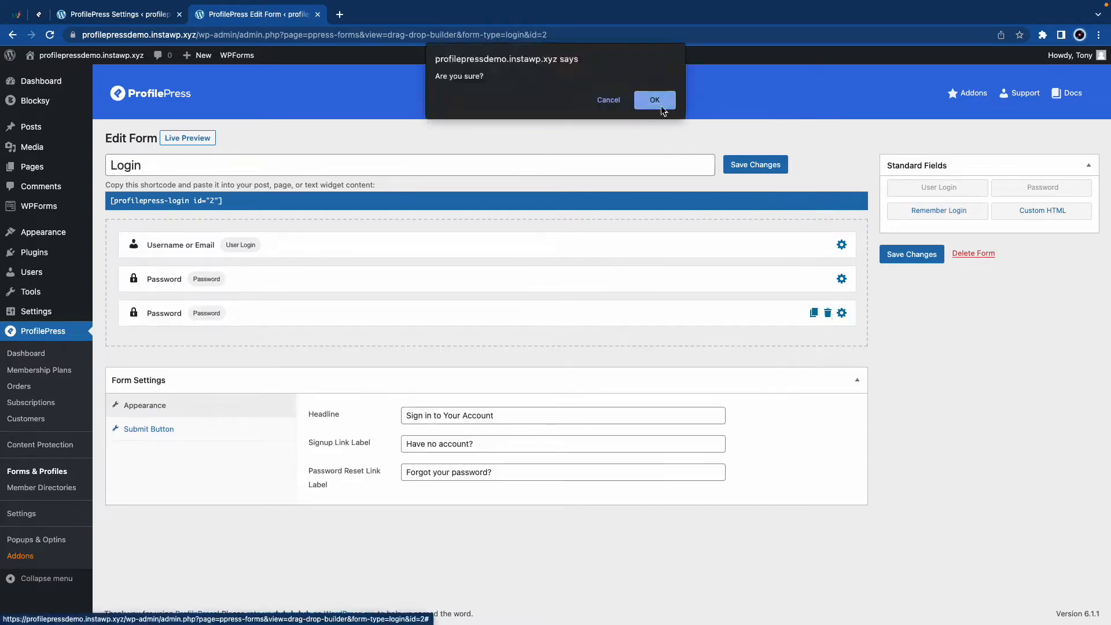
key("Return")
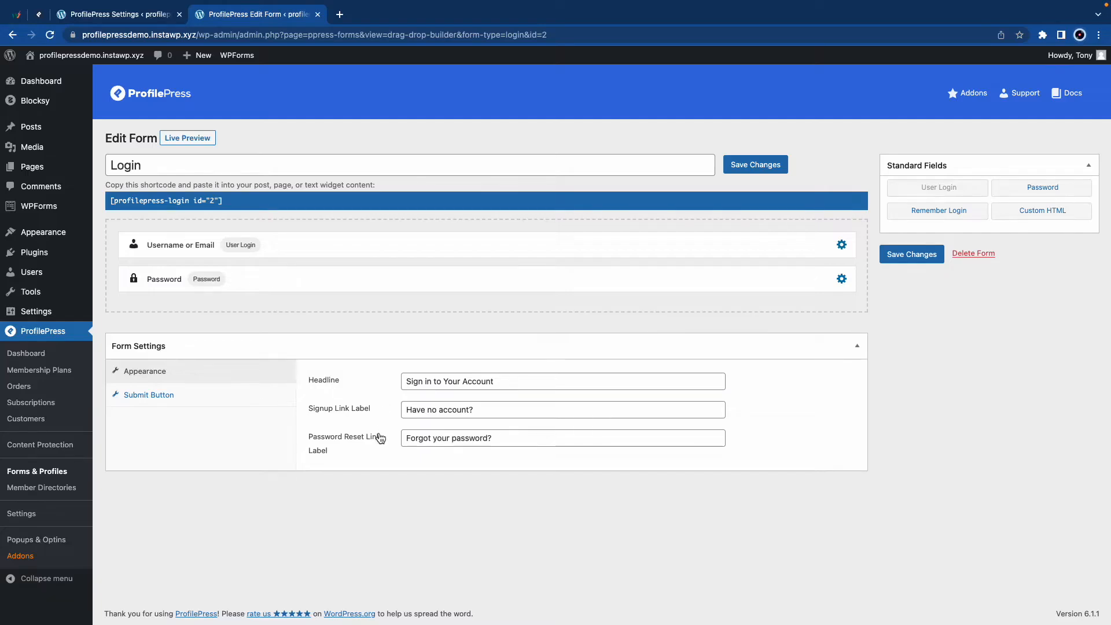
Check the form's submit button settings and save the login form
left_click(153, 397)
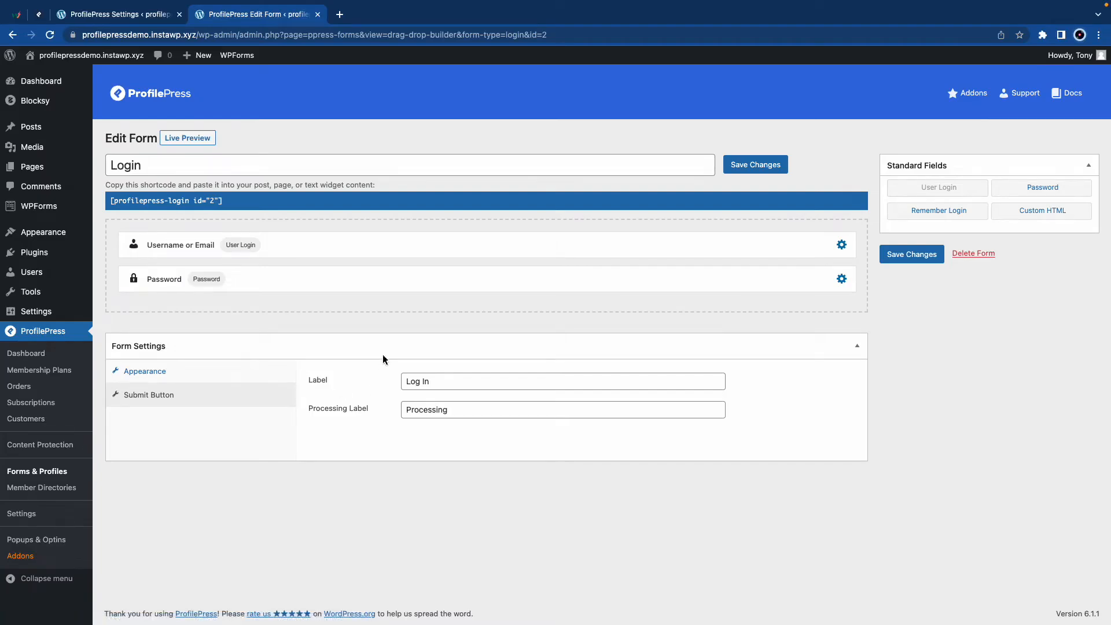
left_click(756, 167)
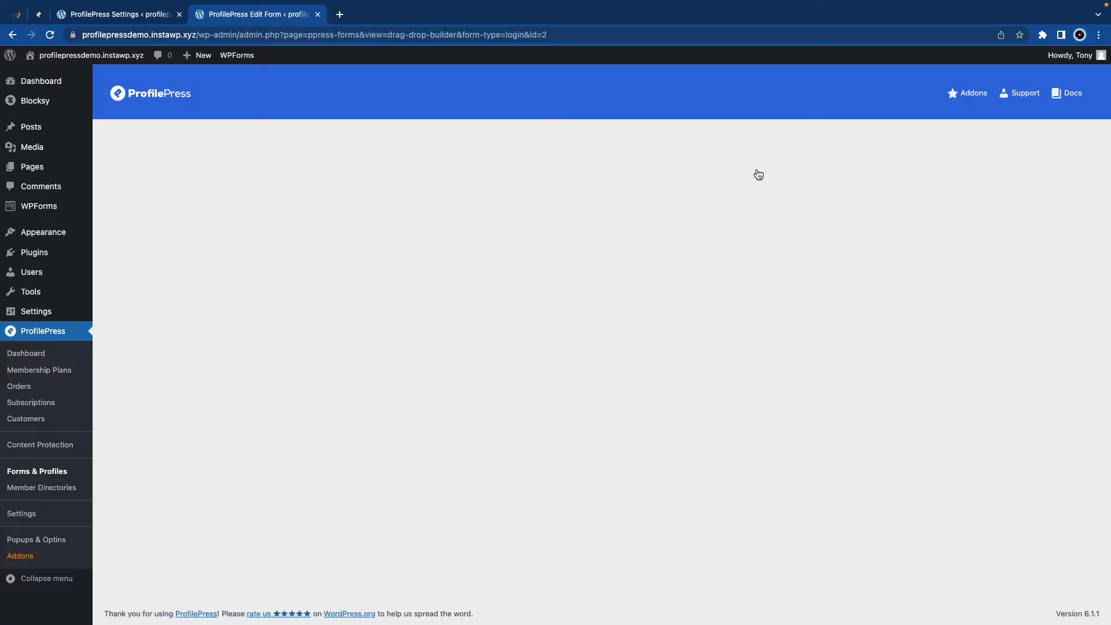
Copy the login form's shortcode [profilepress-login id="2"]
left_click(233, 240)
key("super+c")
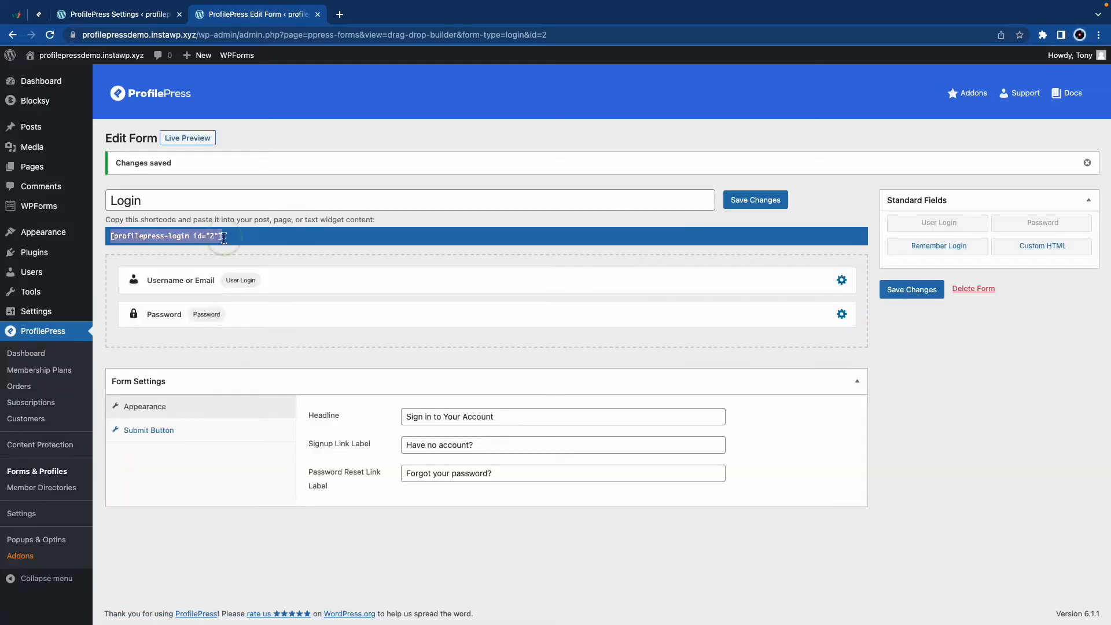
right_click(201, 242)
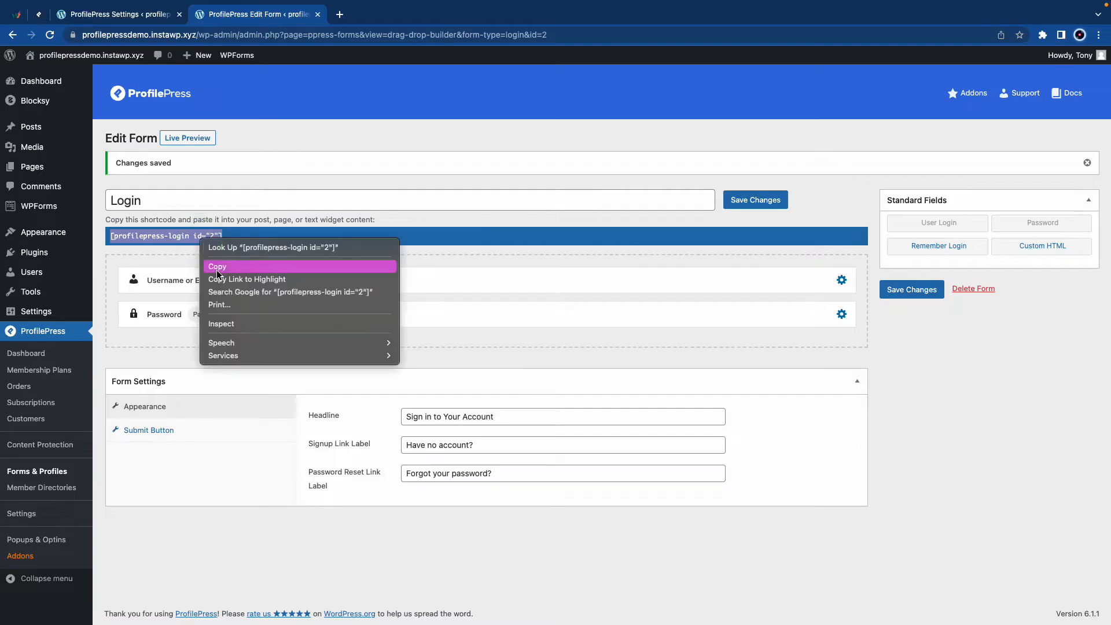
left_click(217, 269)
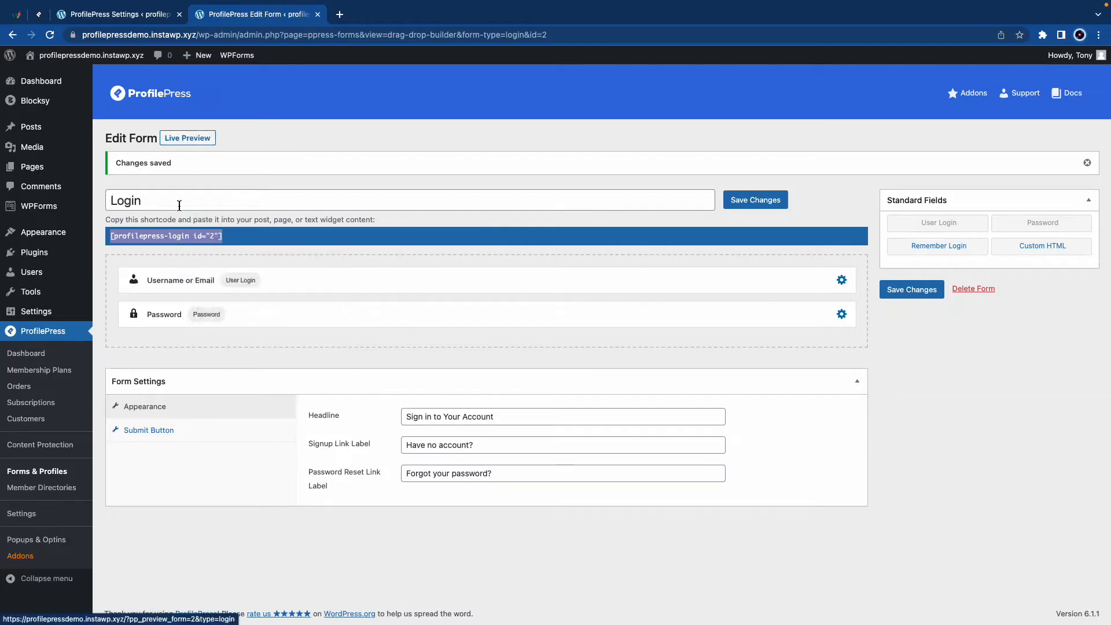
Start a new WordPress page in a separate browser tab and title it Login
mouse_move(198, 58)
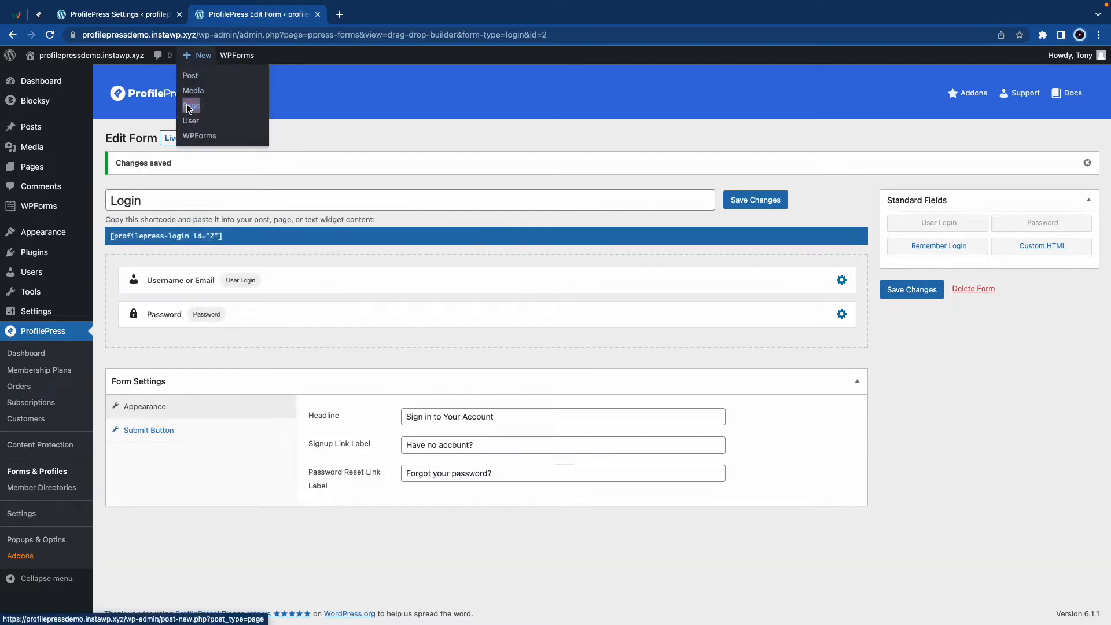
right_click(187, 105)
left_click(231, 110)
left_click(376, 14)
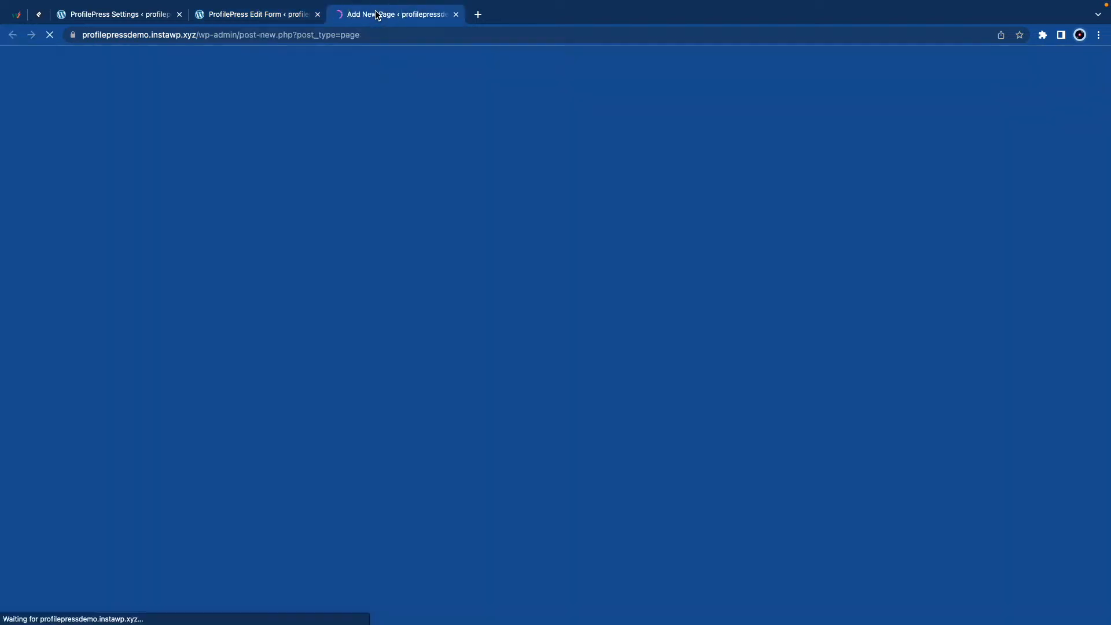
left_click(631, 184)
left_click(184, 120)
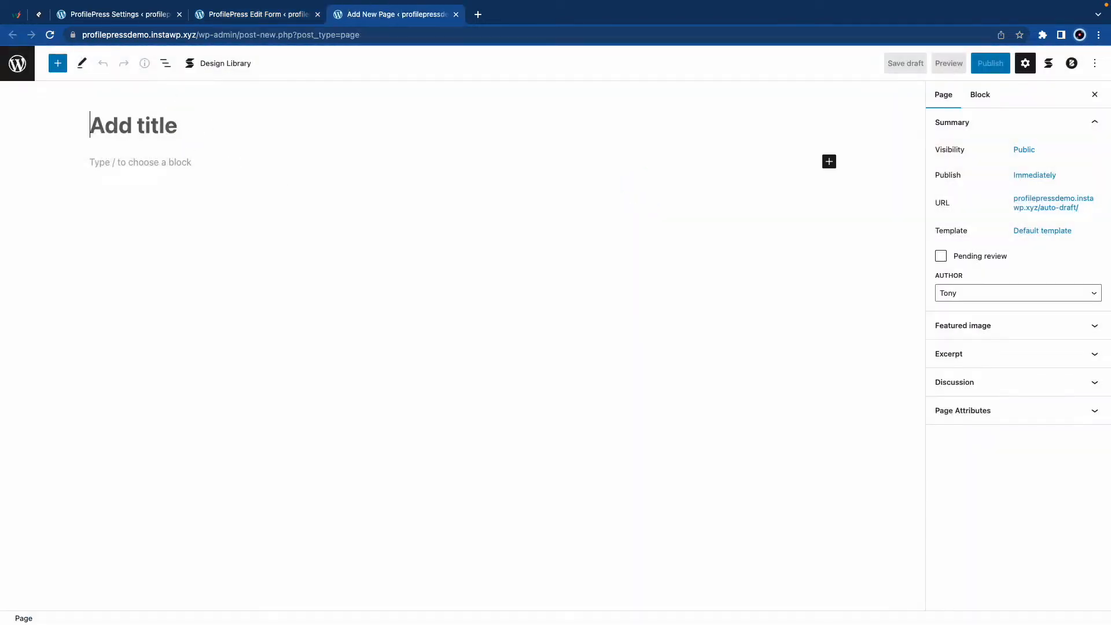
type("Login")
Paste the shortcode [profilepress-login id="2"] into the Login page's body and publish the page
left_click(98, 165)
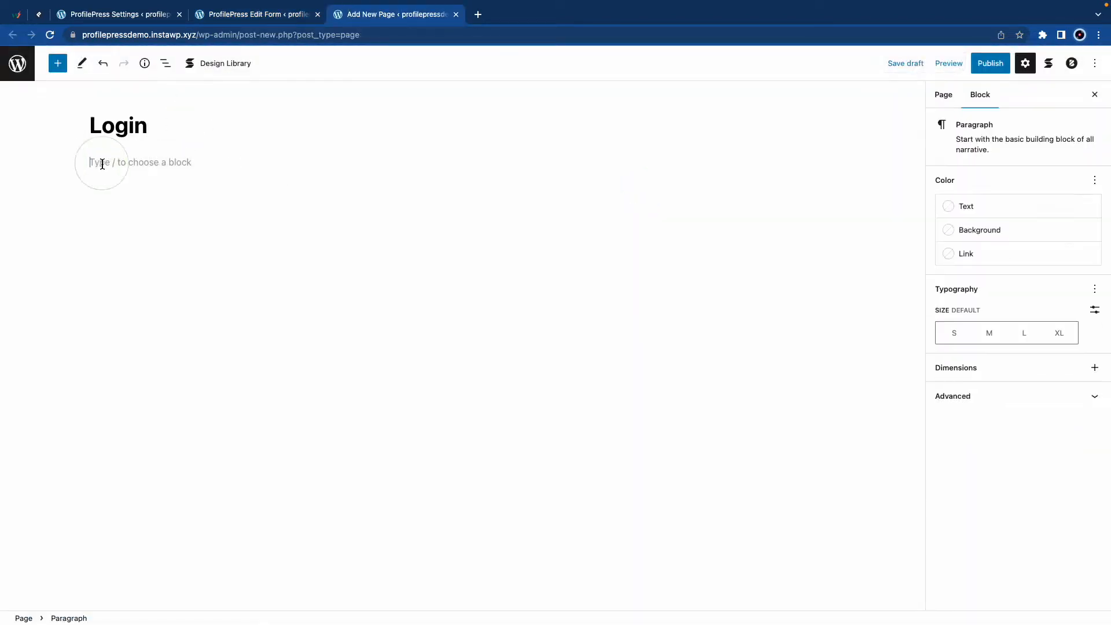
key("super+v")
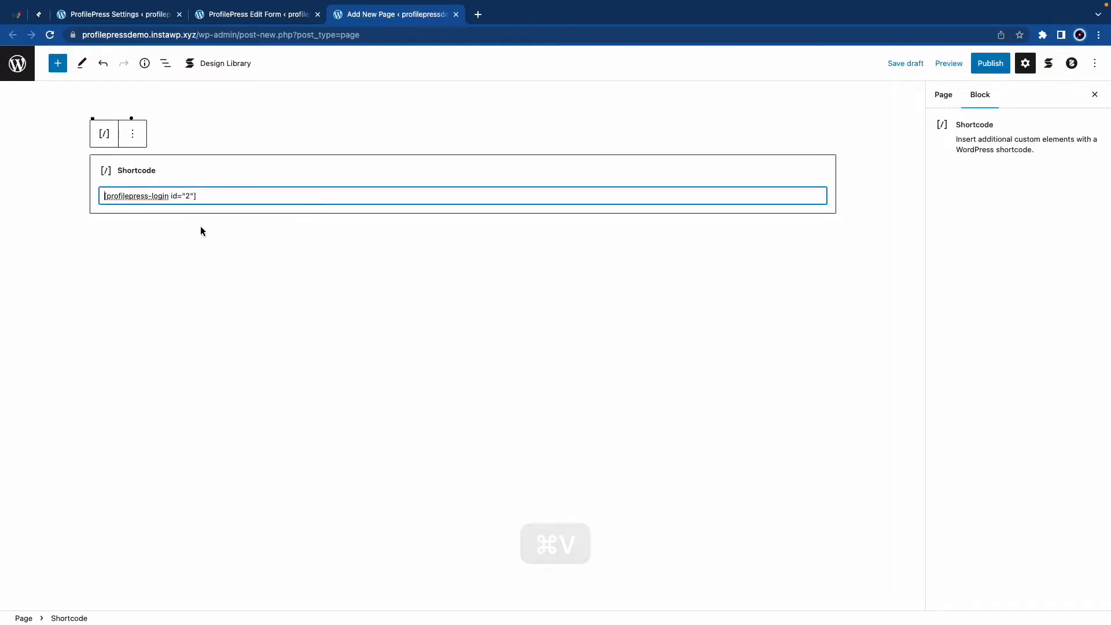
left_click(1002, 69)
left_click(1001, 68)
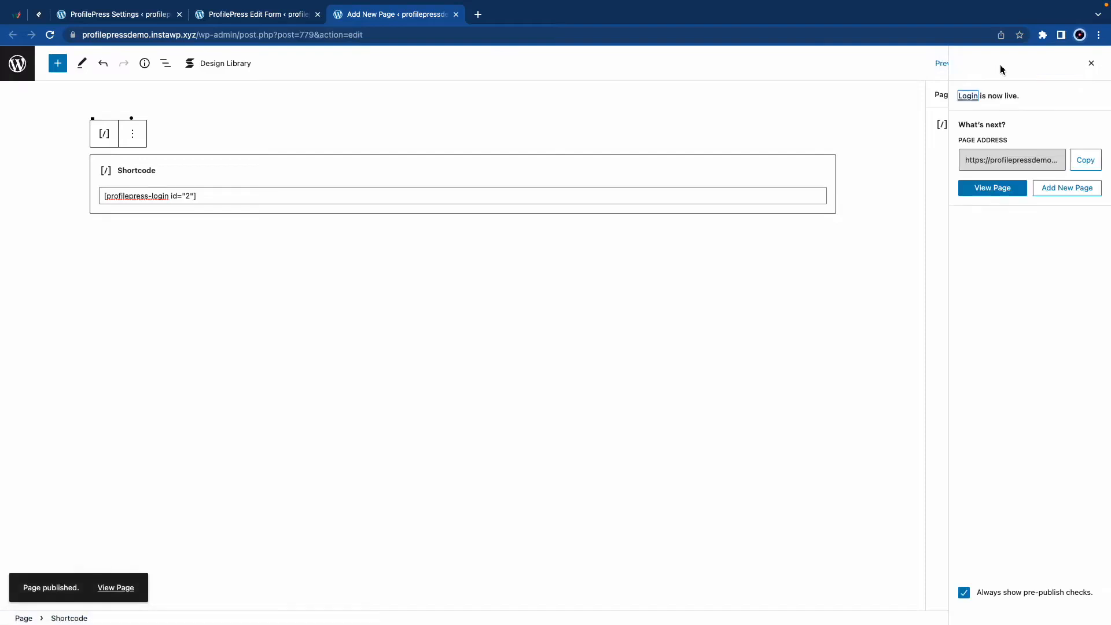
View the published Login page in an incognito window, and close it together with the page editor and form editor
right_click(125, 588)
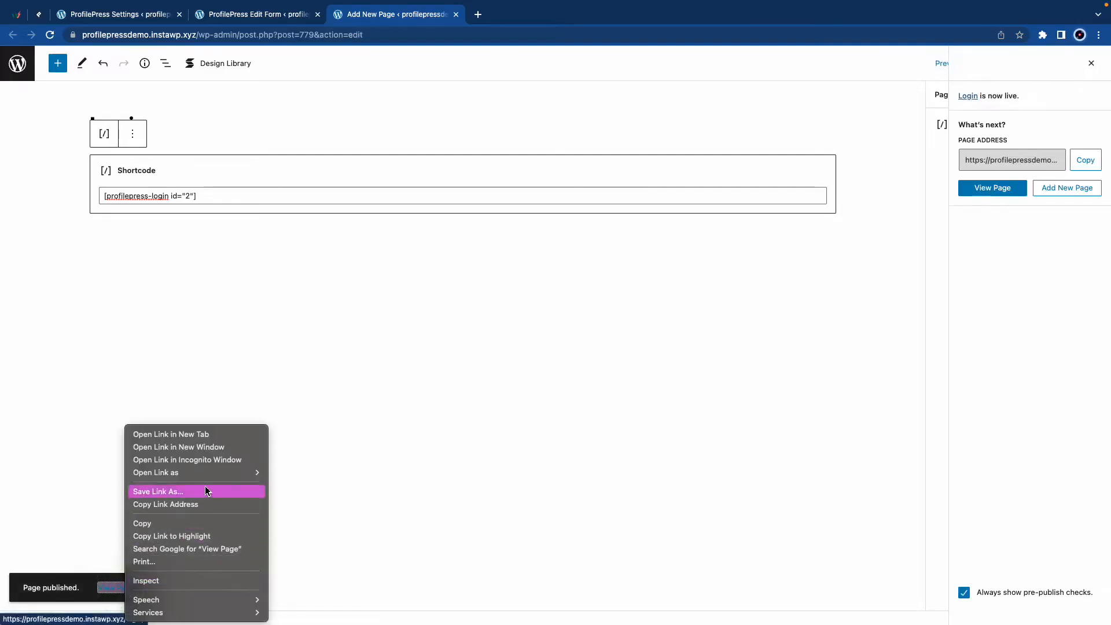
left_click(207, 460)
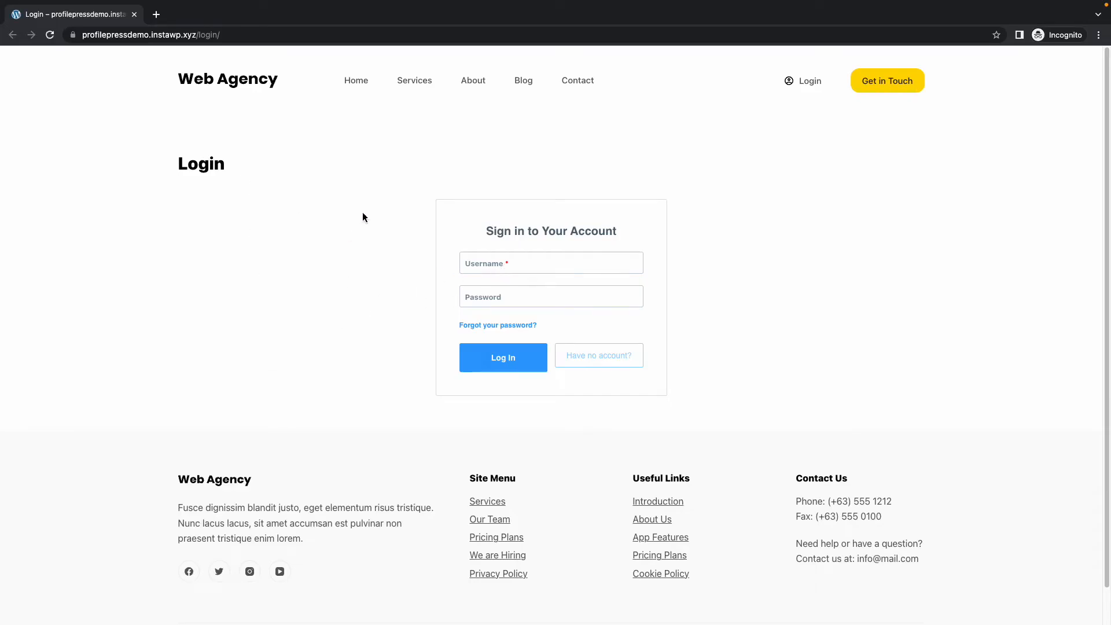
key("super+w")
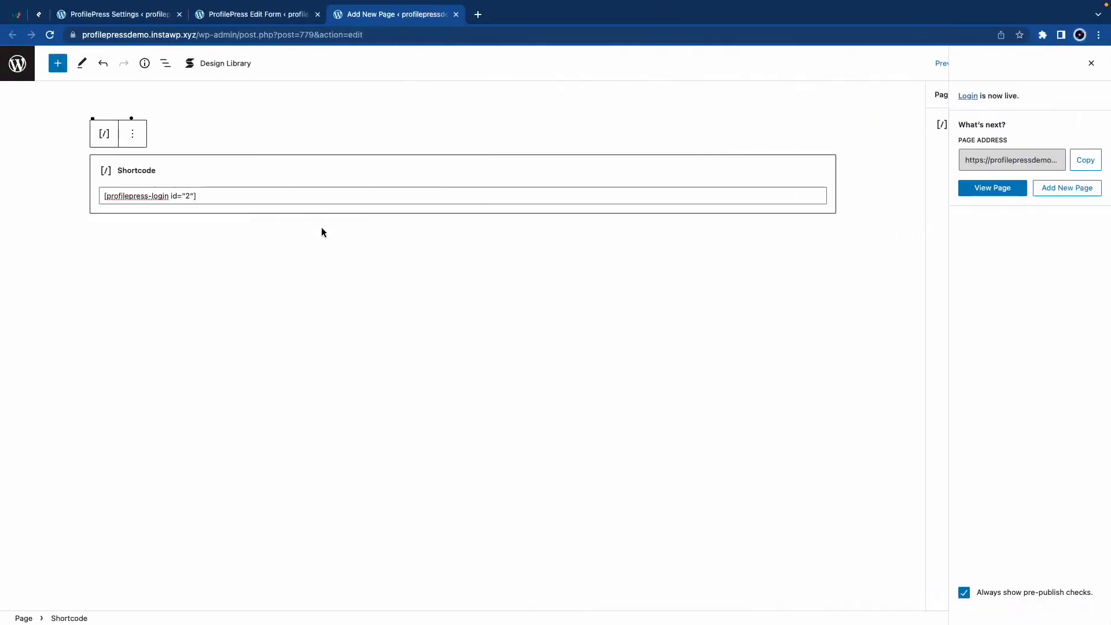
key("super+w")
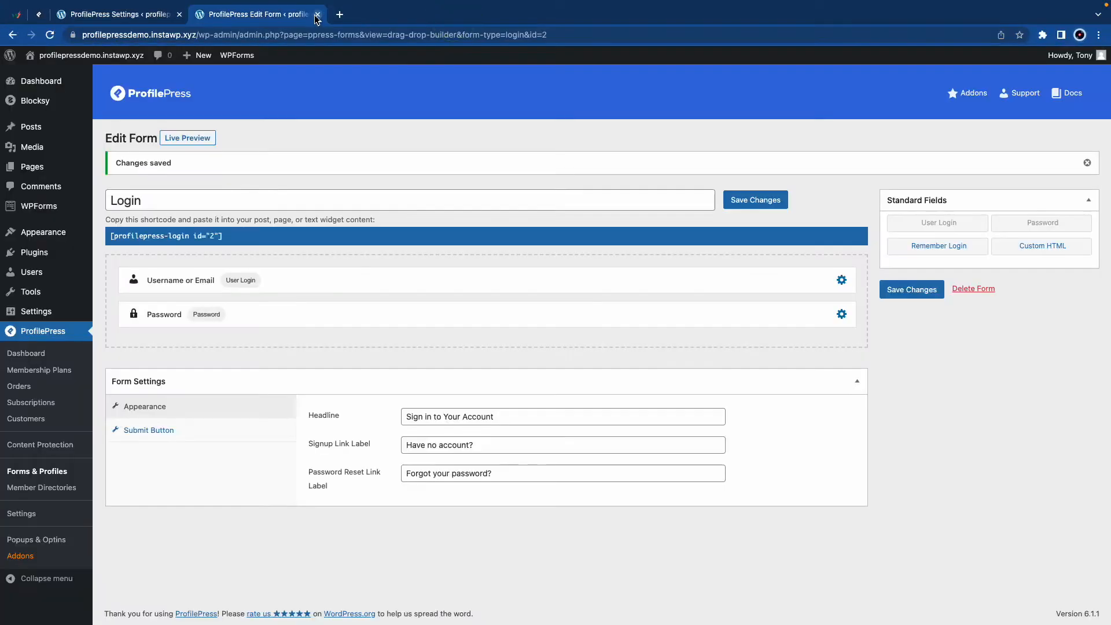
left_click(318, 15)
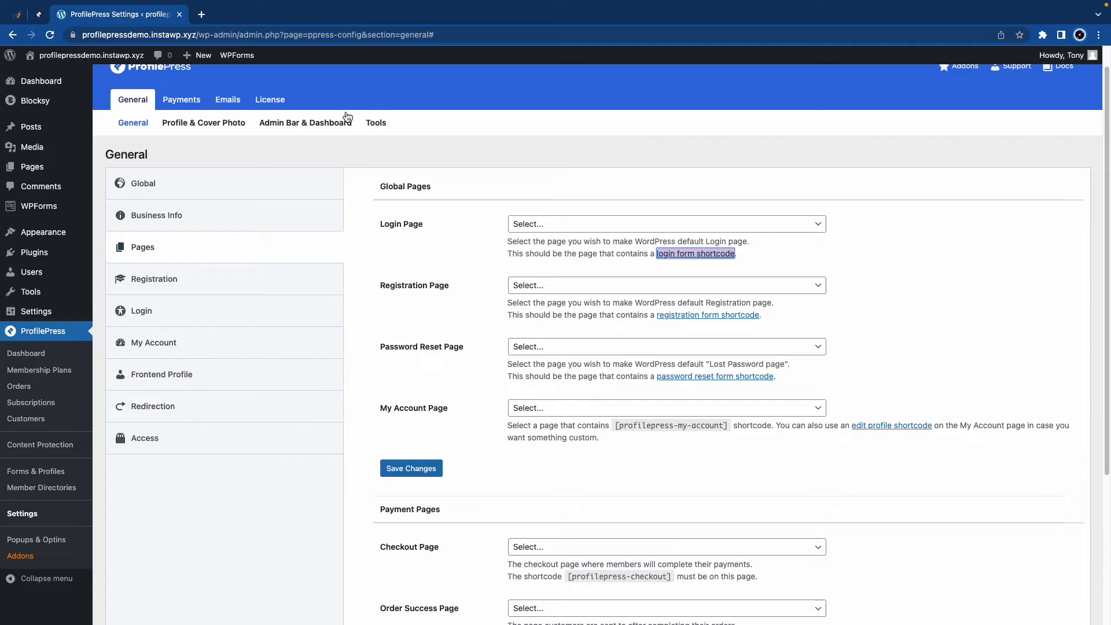
Reload the ProfilePress page settings and choose Login (ID: 779) as the Login Page
left_click(484, 238)
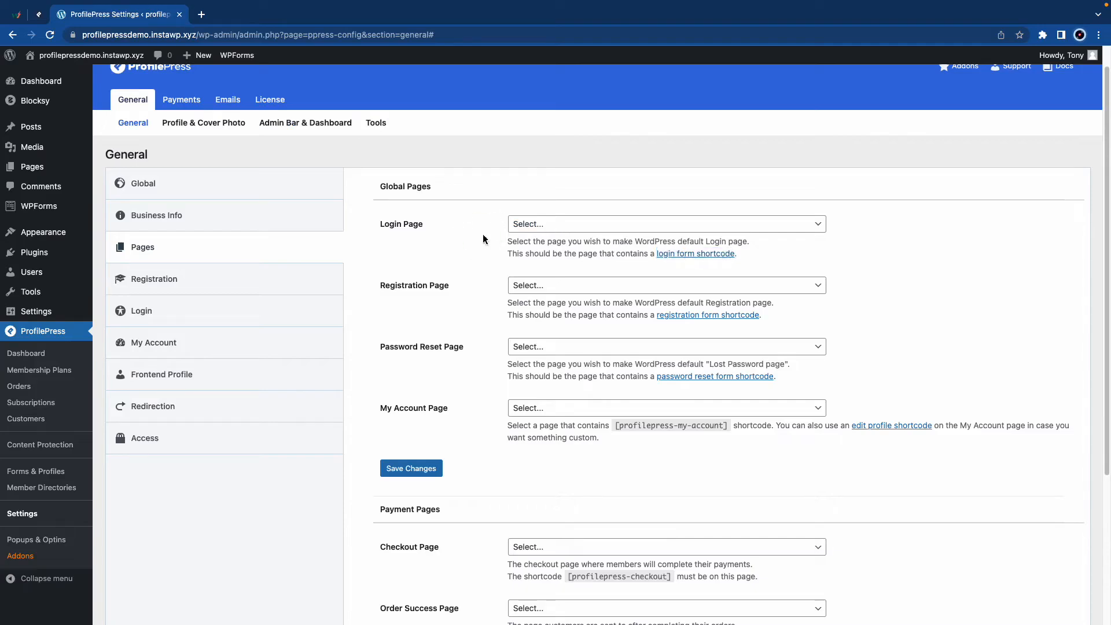
key("super+r")
left_click(539, 227)
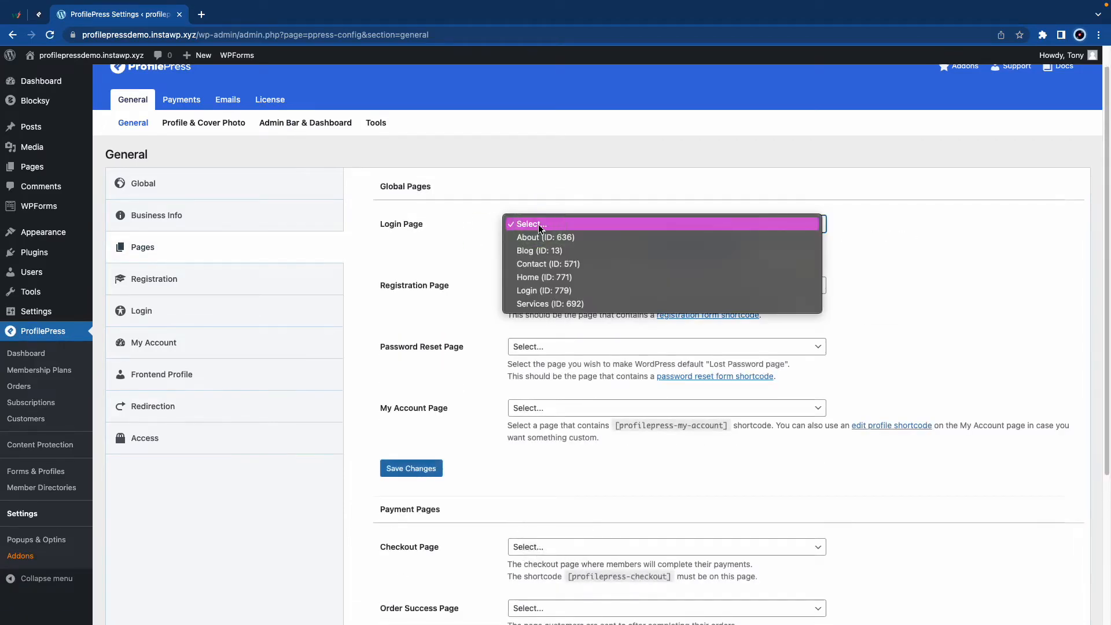
left_click(538, 290)
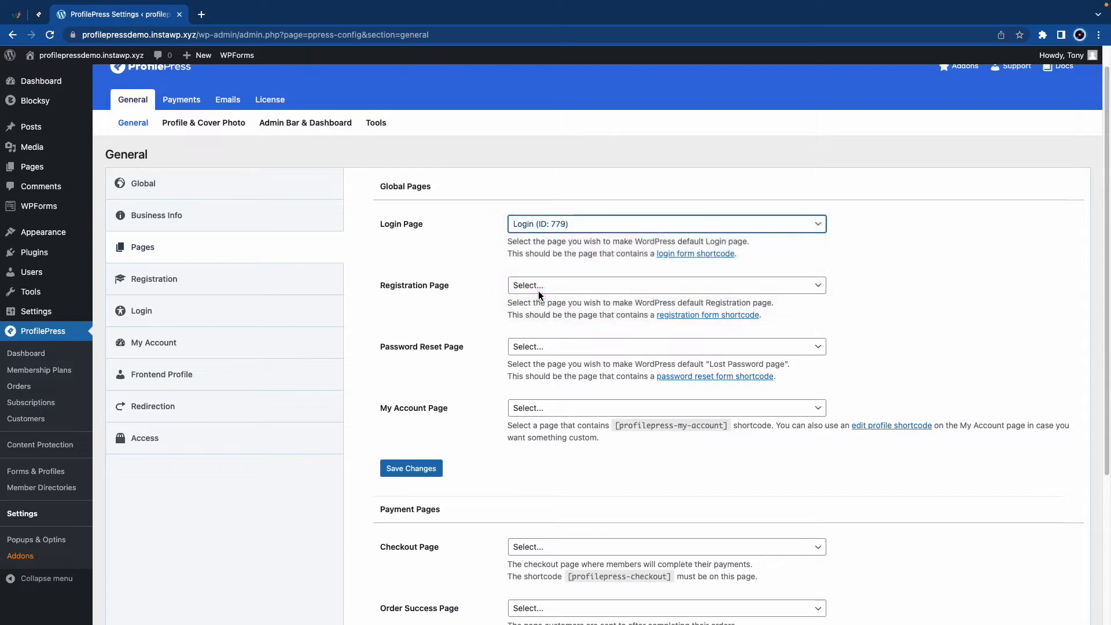
left_click(488, 268)
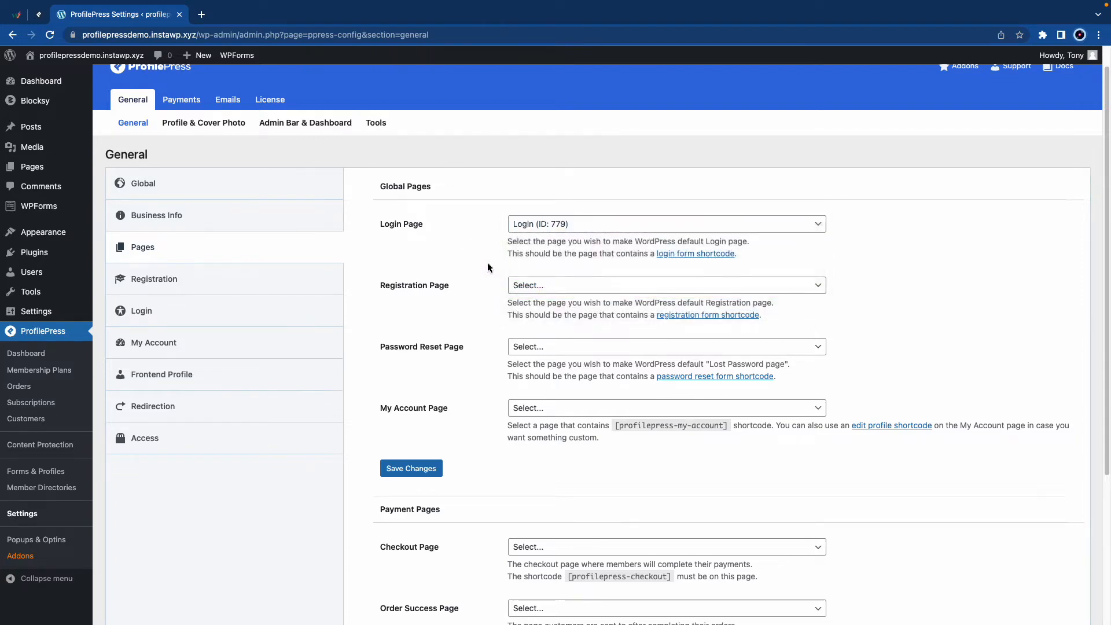
Open the registration form list in a separate browser tab and copy the shortcode [profilepress-registration id="1"]
scroll(488, 267, "up", 1)
right_click(686, 346)
left_click(688, 346)
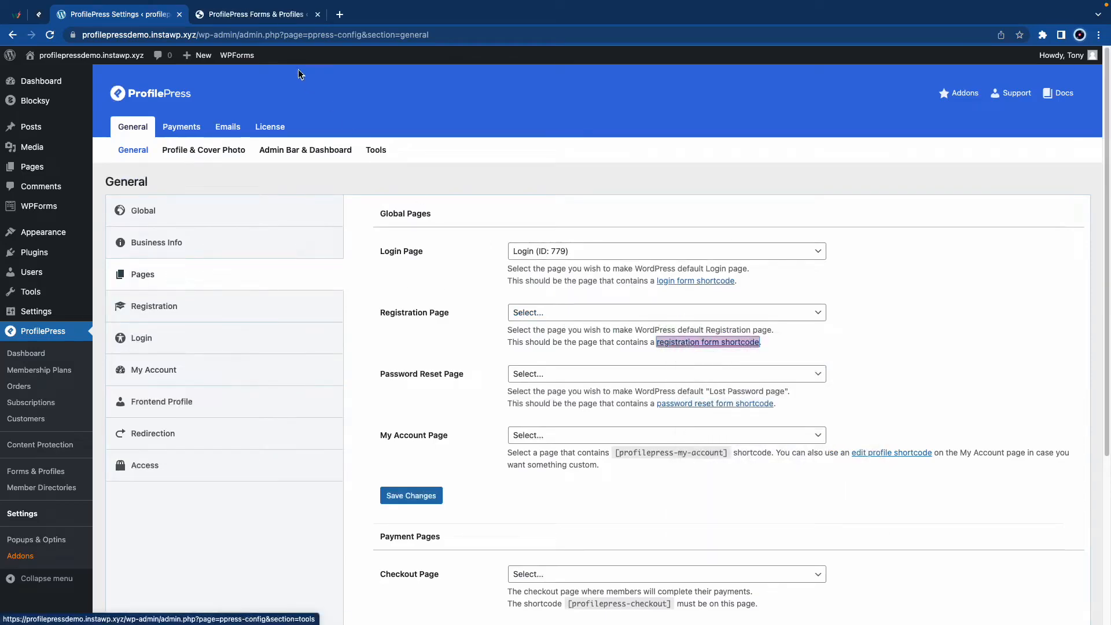
left_click(255, 15)
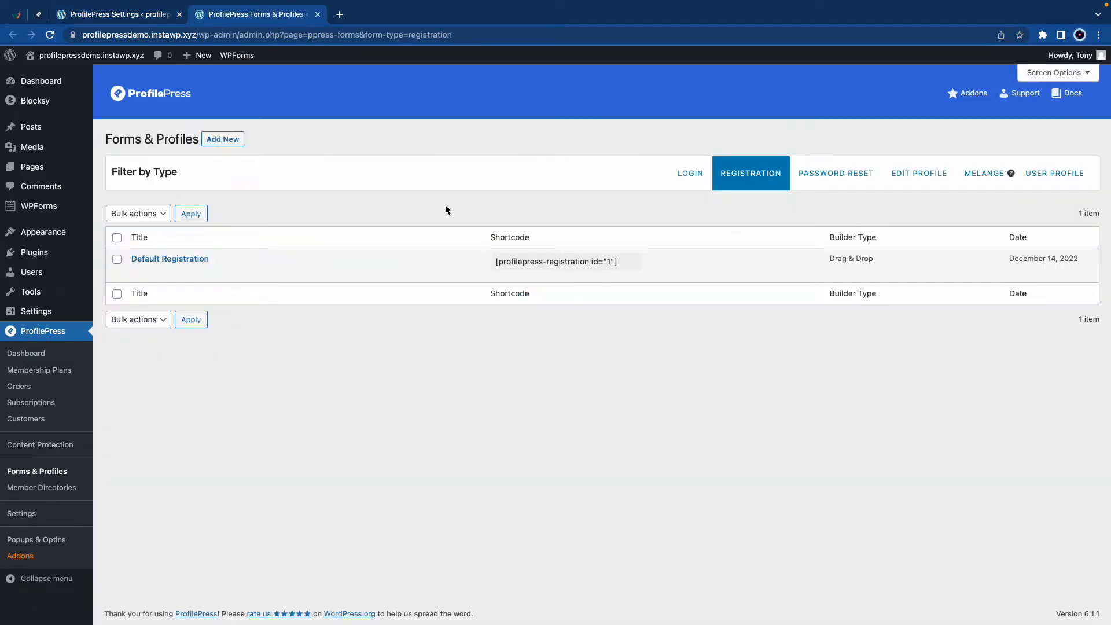
left_click(615, 260)
right_click(599, 260)
left_click(615, 287)
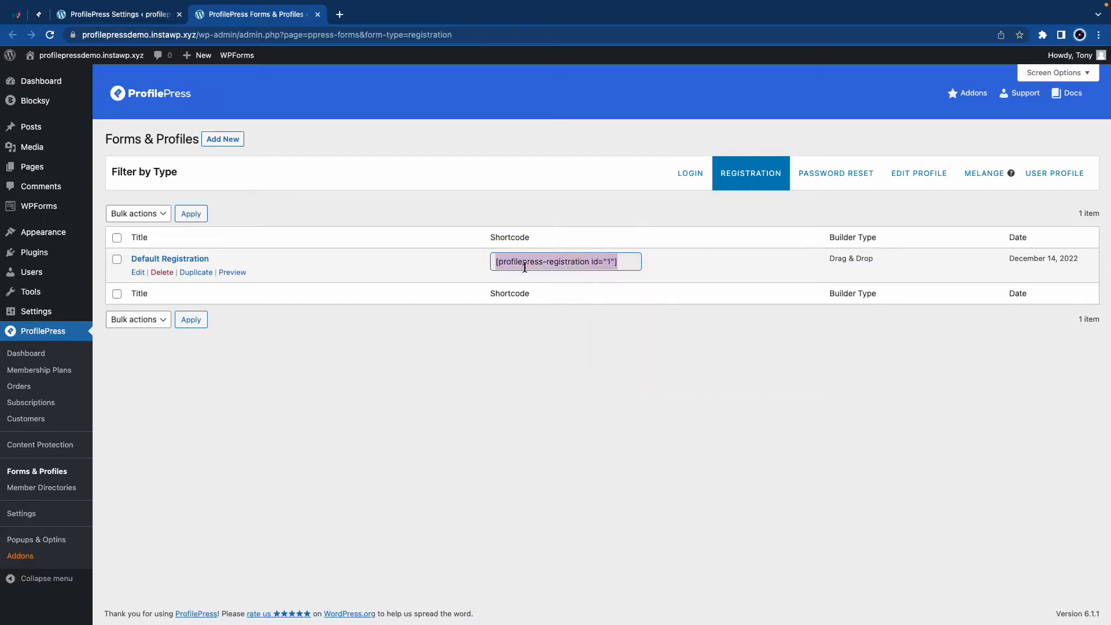
Start a new page in a separate browser tab and title it Register
mouse_move(205, 55)
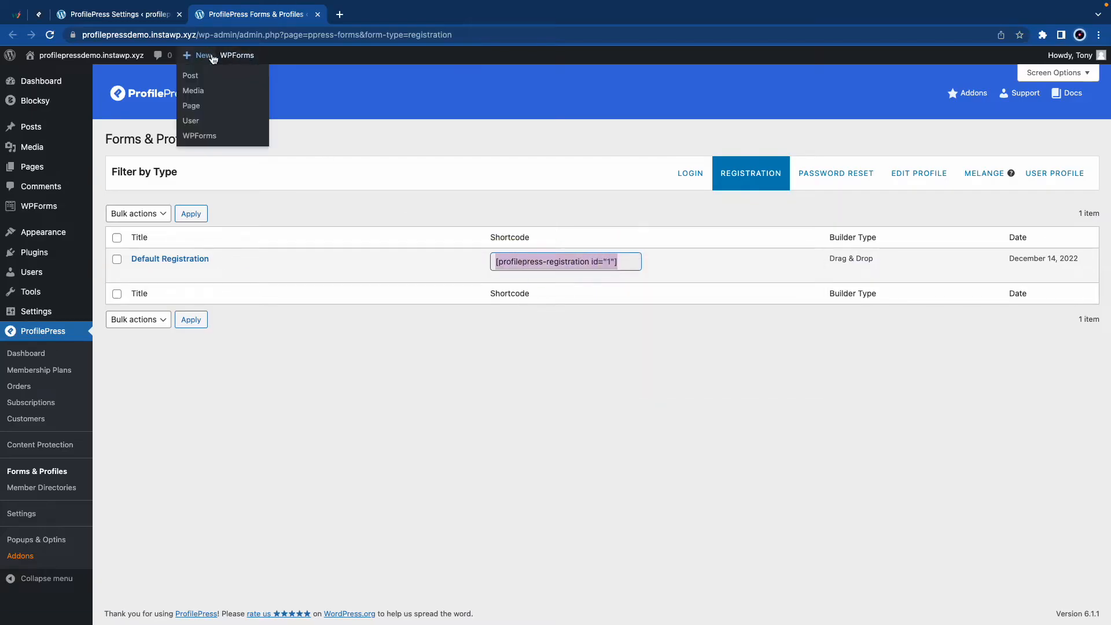
right_click(193, 105)
left_click(210, 113)
left_click(384, 14)
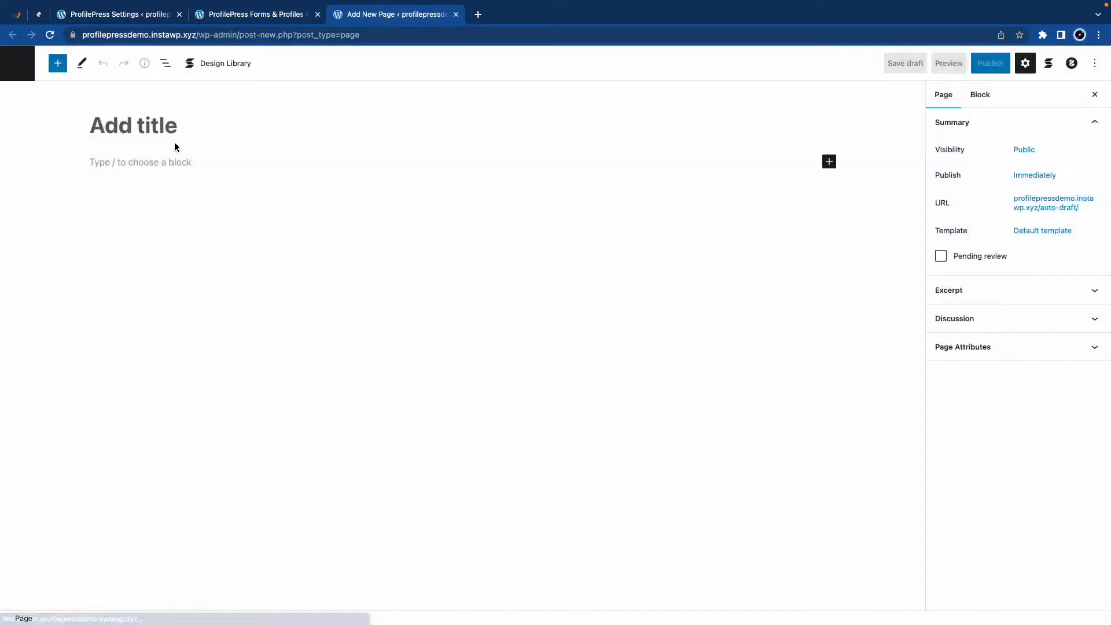
left_click(171, 133)
type("Register")
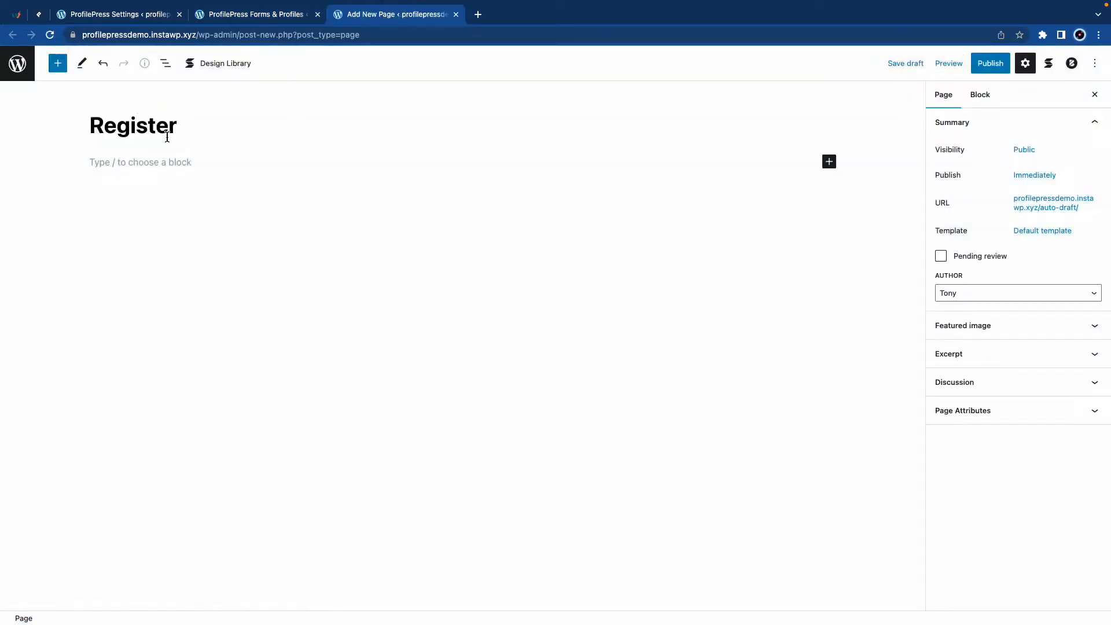
Paste the registration shortcode into the Register page's body, publish the page, and close its editor and the form list
left_click(152, 167)
key("super+v")
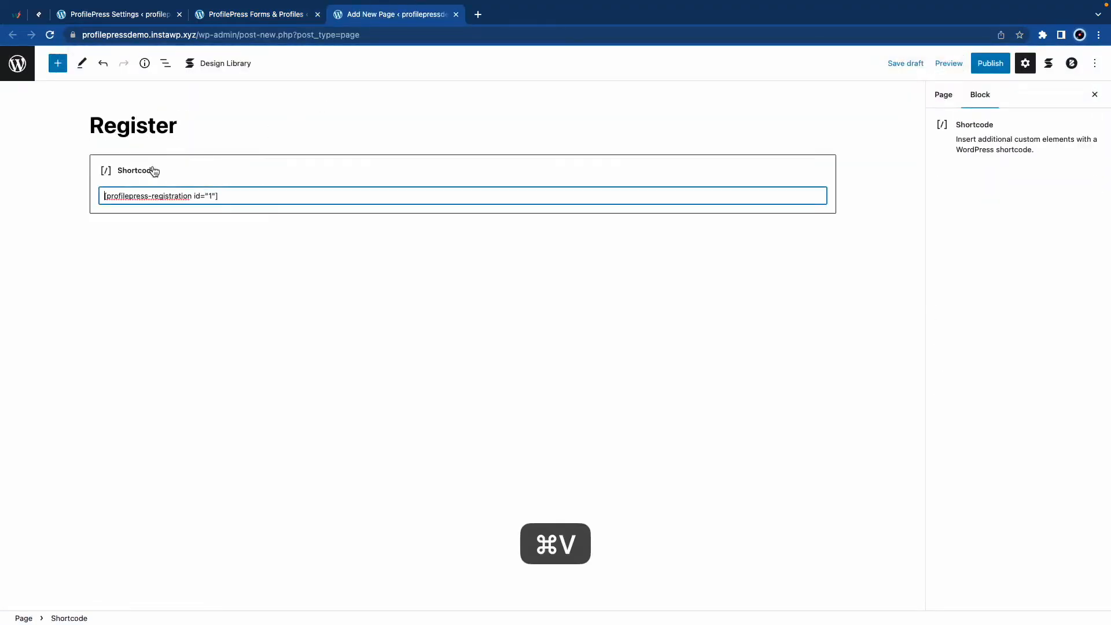
left_click(984, 62)
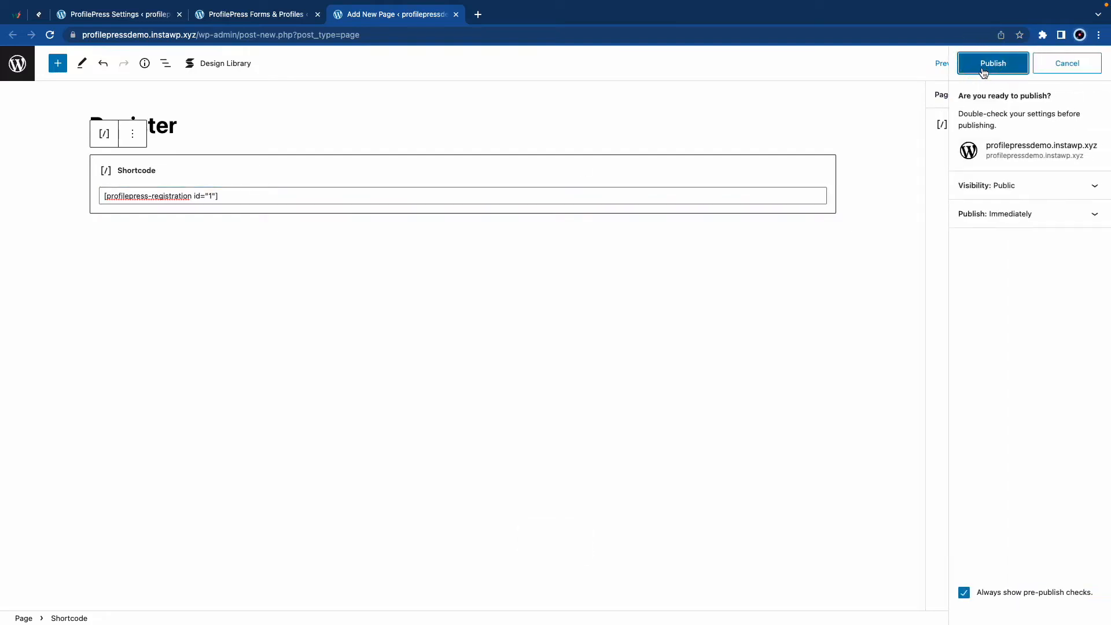
left_click(987, 62)
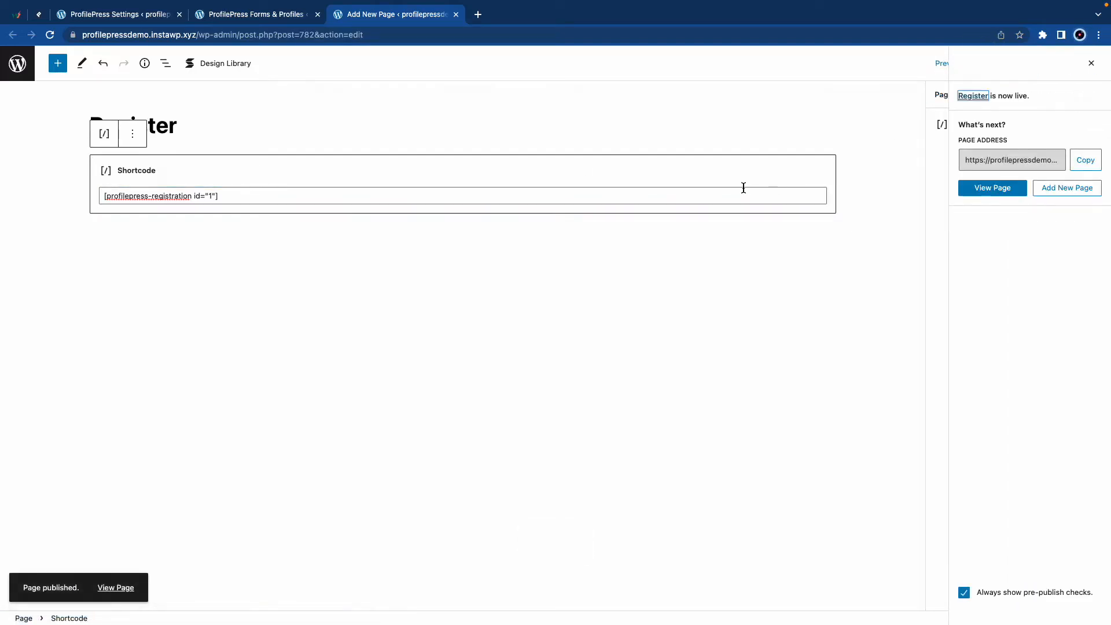
left_click(456, 14)
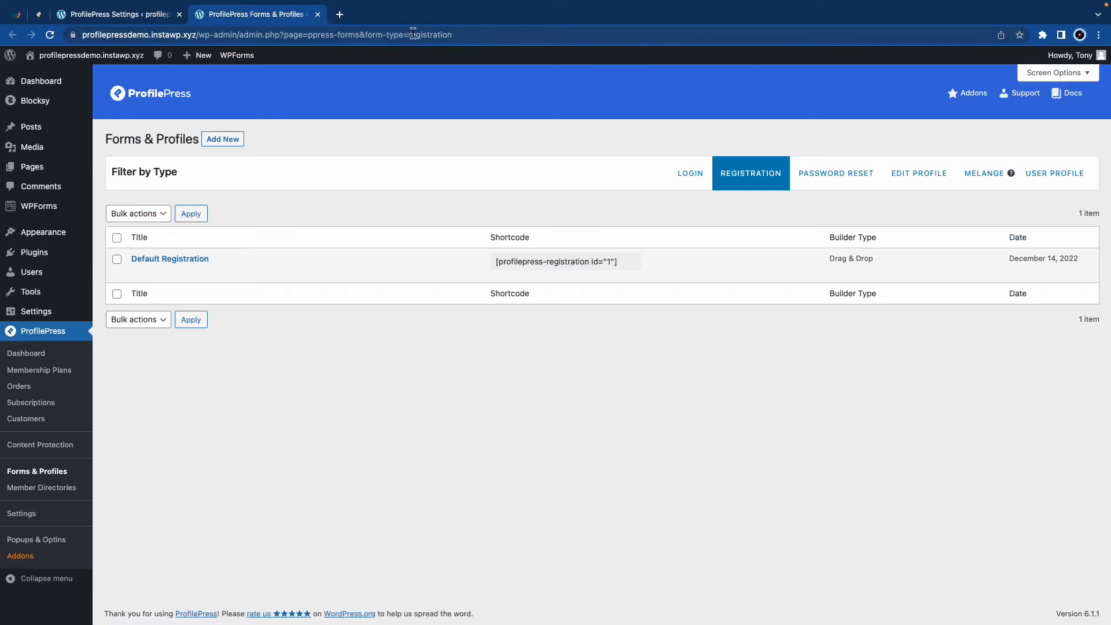
left_click(317, 15)
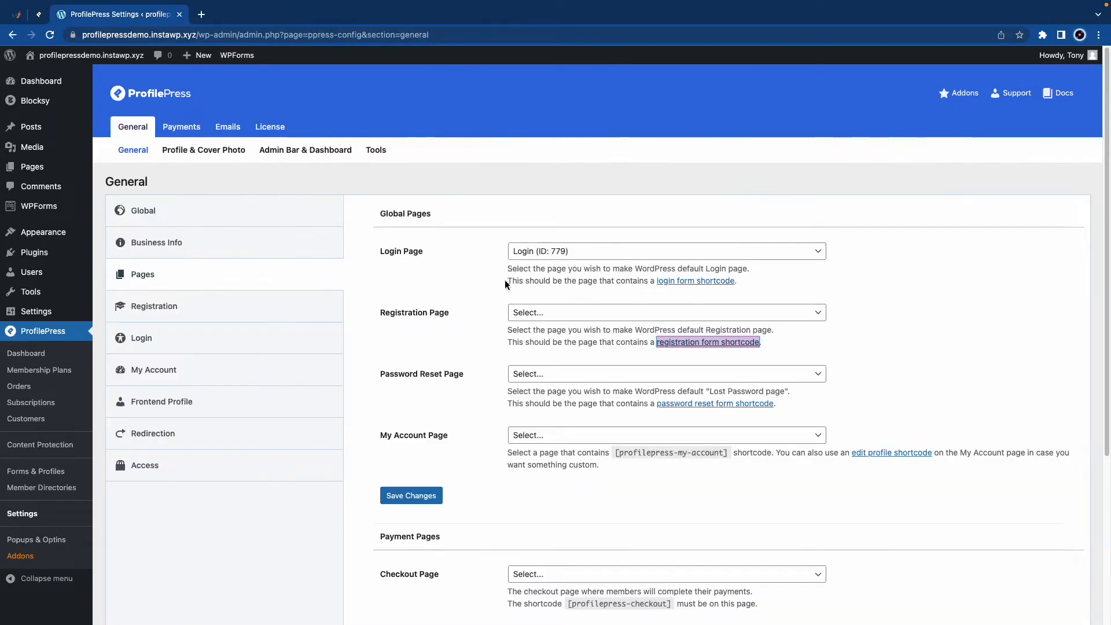
Open the password reset form list in a separate browser tab and copy the shortcode [profilepress-password-reset id="1"]
right_click(693, 404)
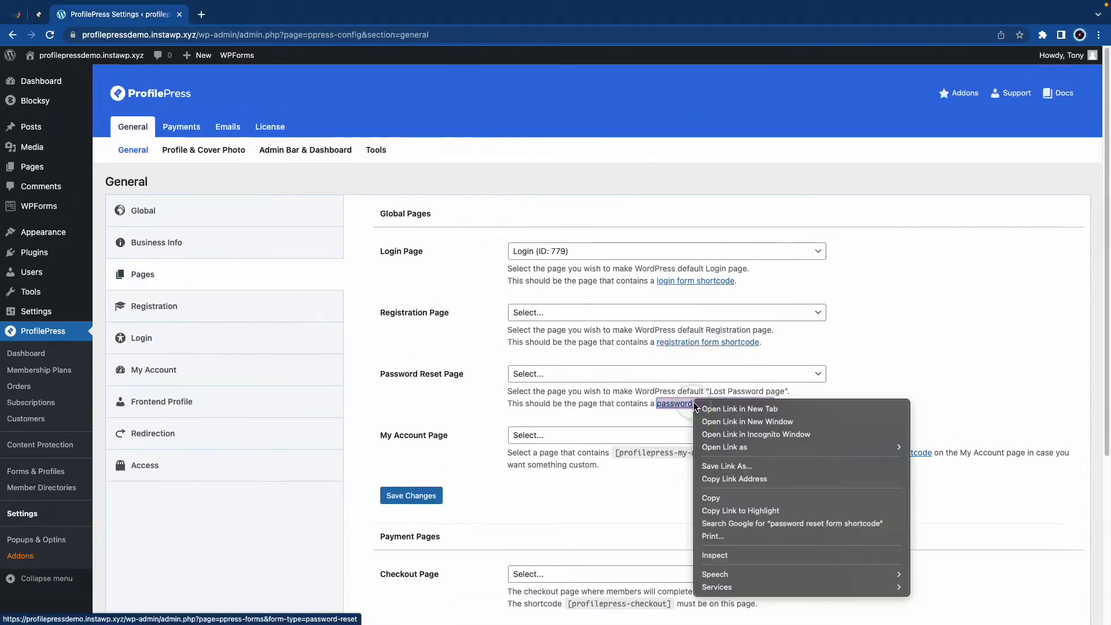
left_click(740, 410)
key("super+alt+Right")
Start a new page in a separate browser tab and title it Reset Password
right_click(194, 102)
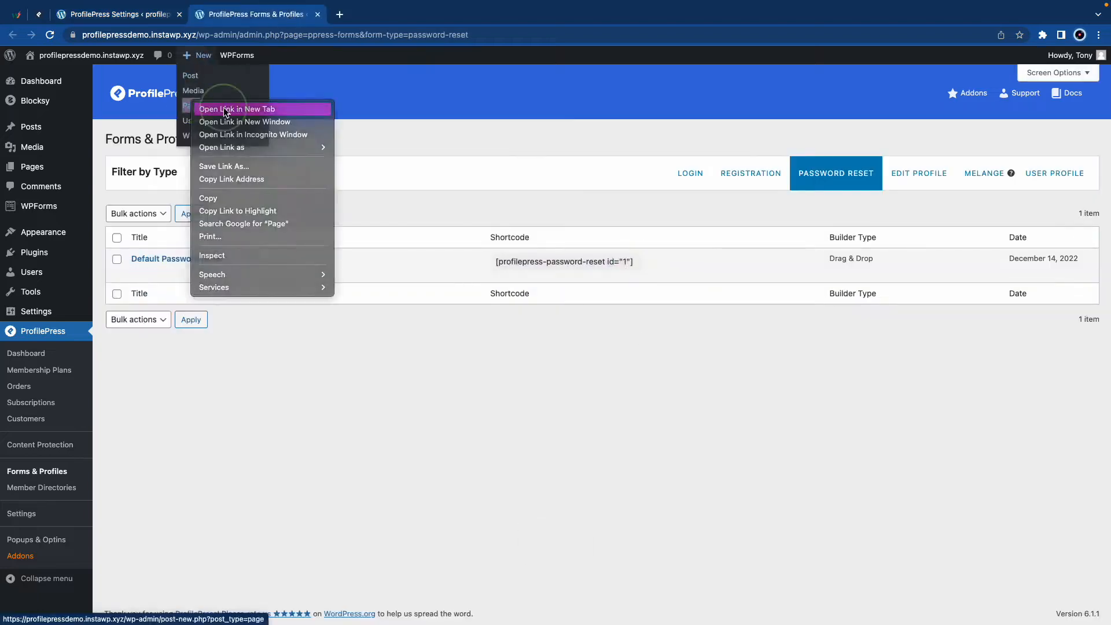
left_click(200, 107)
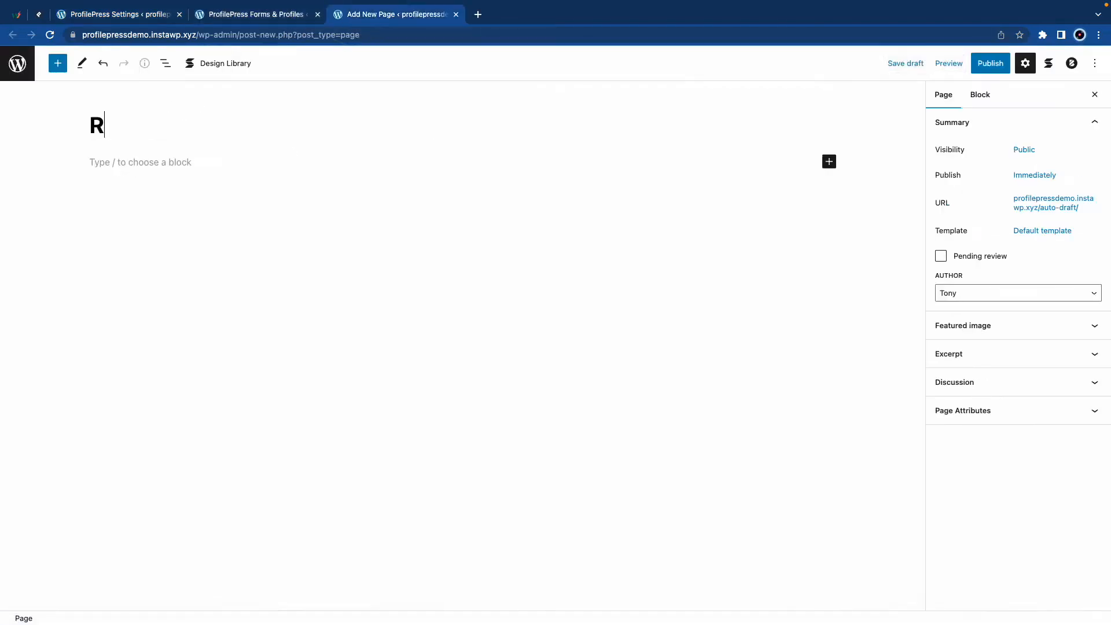
type("eset Password")
Add a Shortcode block containing [profilepress-password-reset id="1"], publish the Reset Password page, and close its editor and the form list
key("Return")
type("/shortcode")
key("Return")
key("super+v")
left_click(991, 63)
left_click(988, 63)
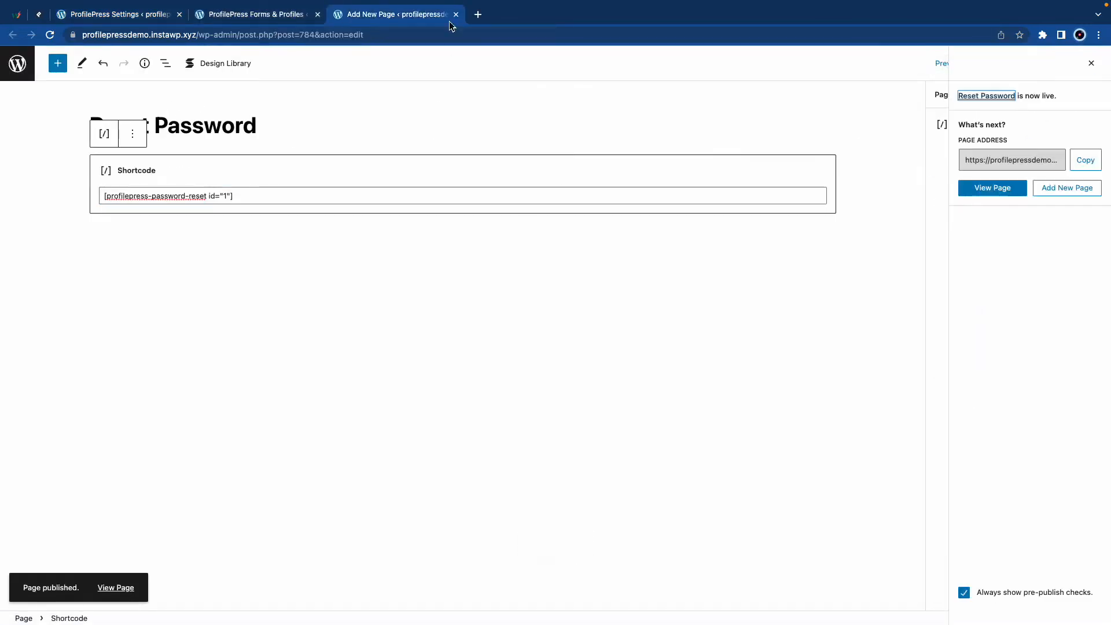
left_click(456, 15)
left_click(318, 14)
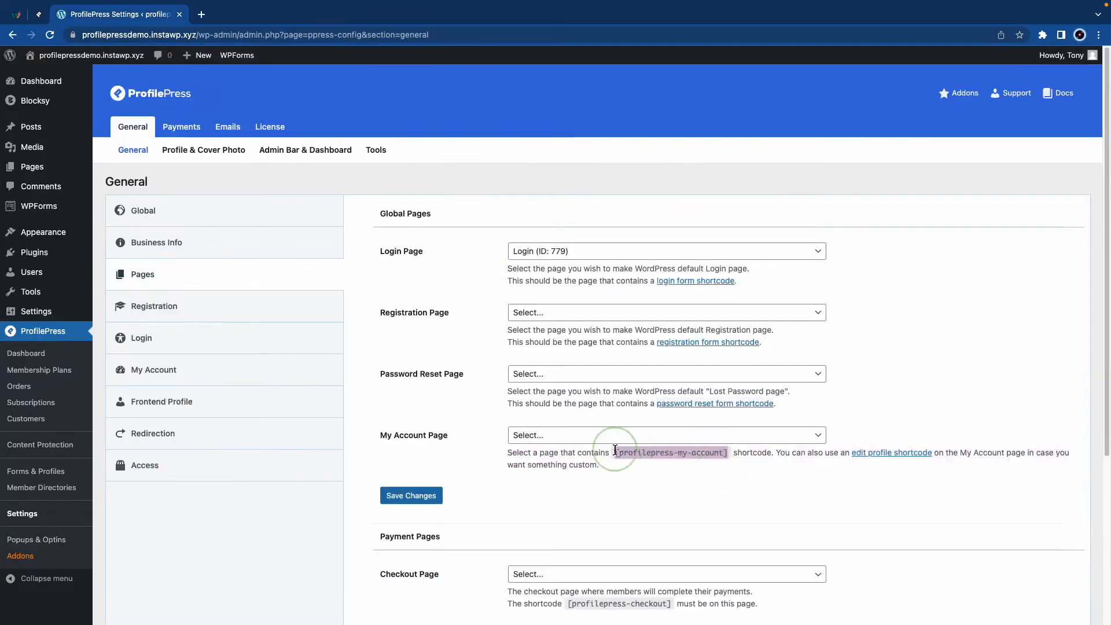
Copy the shortcode [profilepress-my-account] and start a new page titled My Account in a separate browser tab
right_click(195, 105)
left_click(232, 114)
left_click(251, 16)
type("My Account")
Paste the account shortcode into the My Account page's body, publish the page, and close its editor
left_click(168, 161)
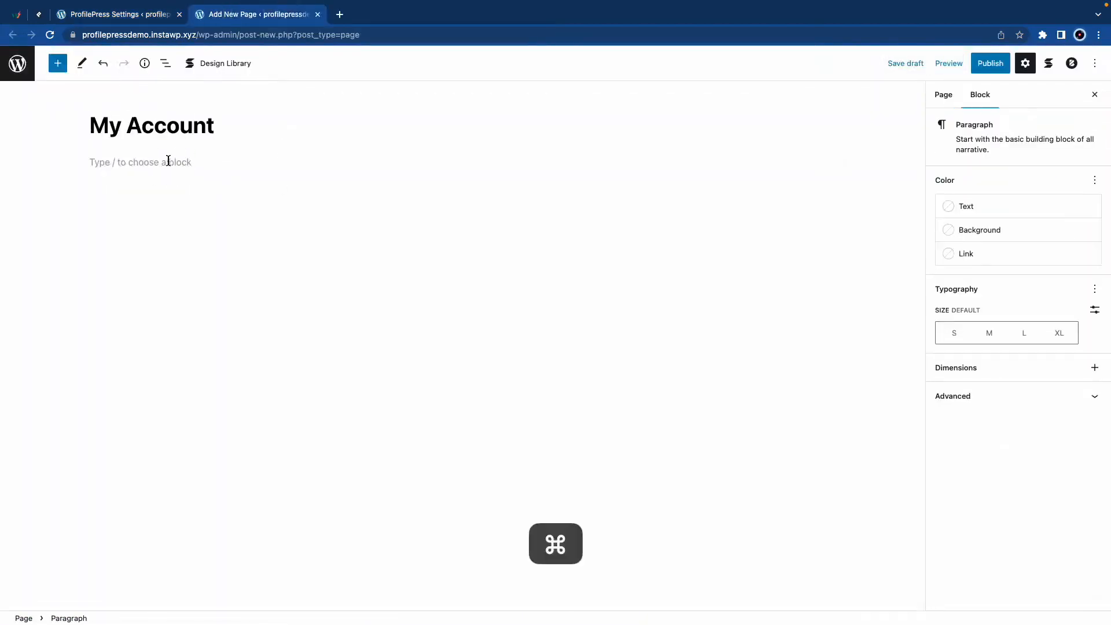
key("super+v")
left_click(991, 63)
left_click(988, 63)
left_click(317, 15)
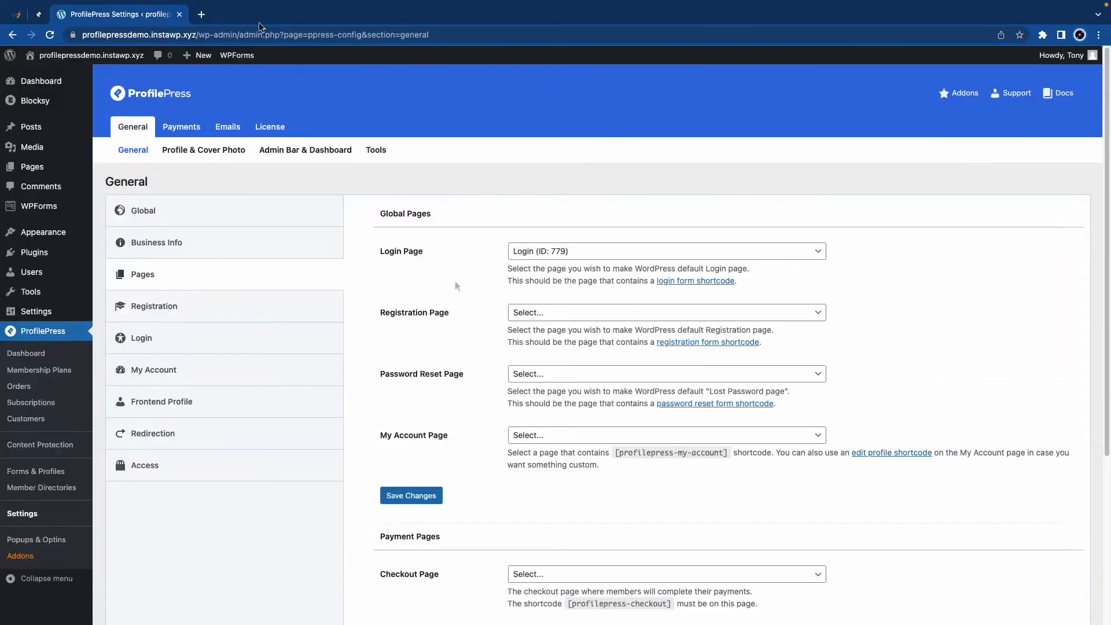
Reload the settings, assign the Login, Register, Reset Password and My Account pages to their matching global page settings, and save
left_click(479, 316)
key("super+r")
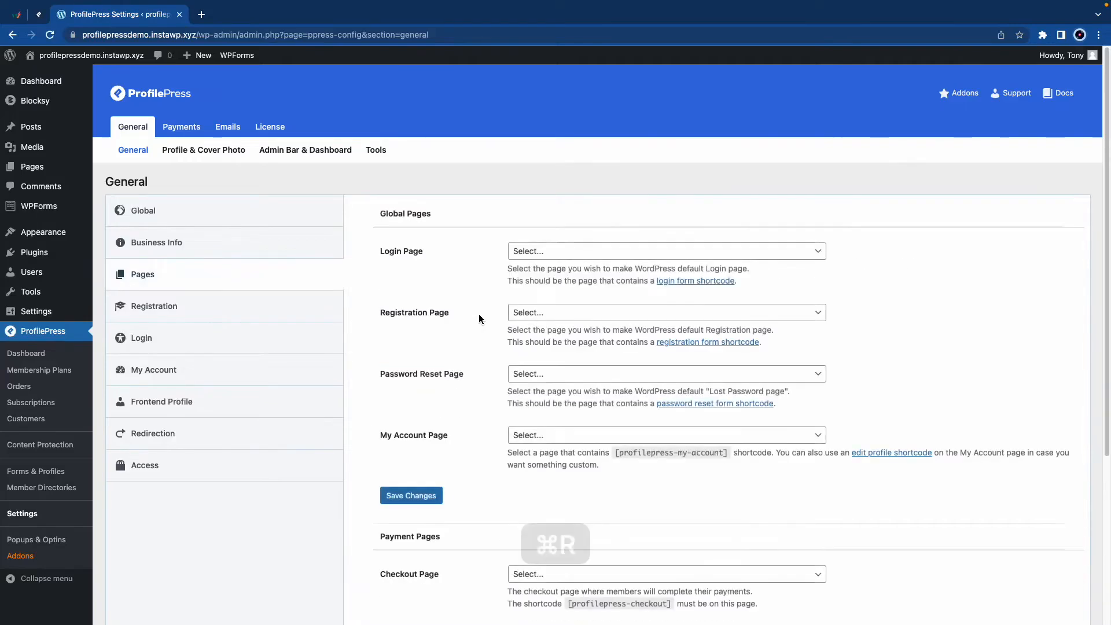
left_click(554, 254)
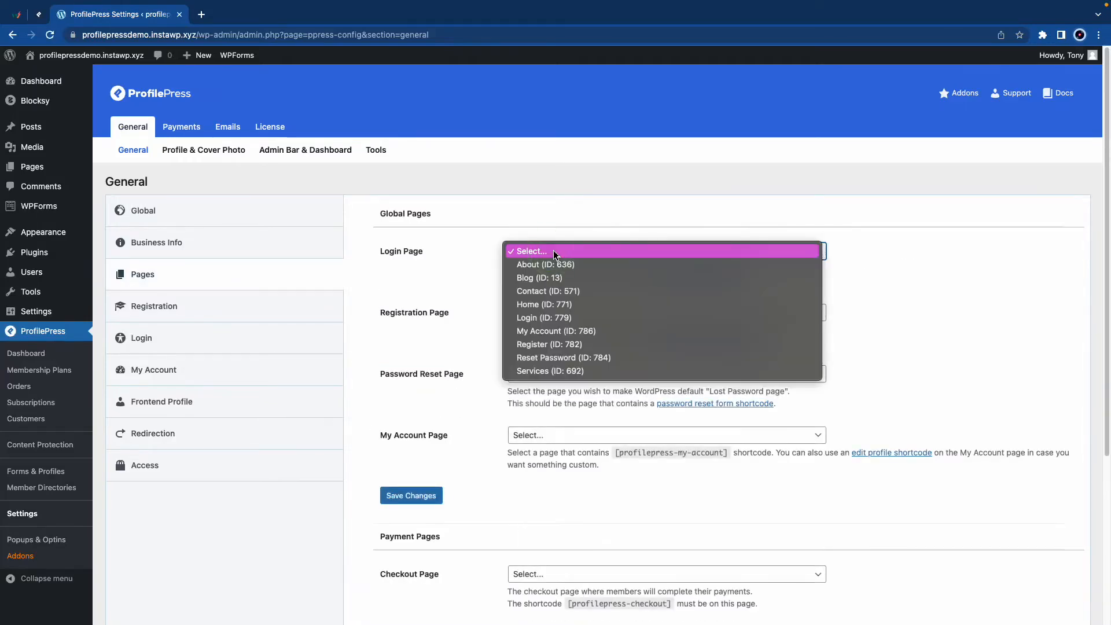
left_click(547, 318)
left_click(547, 315)
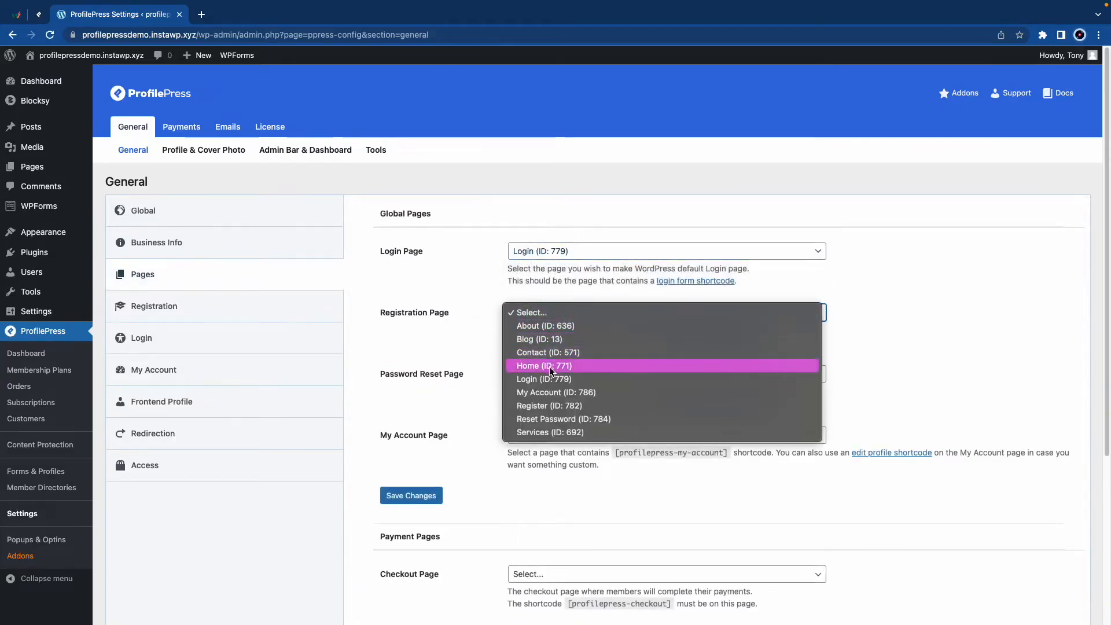
left_click(550, 406)
left_click(552, 374)
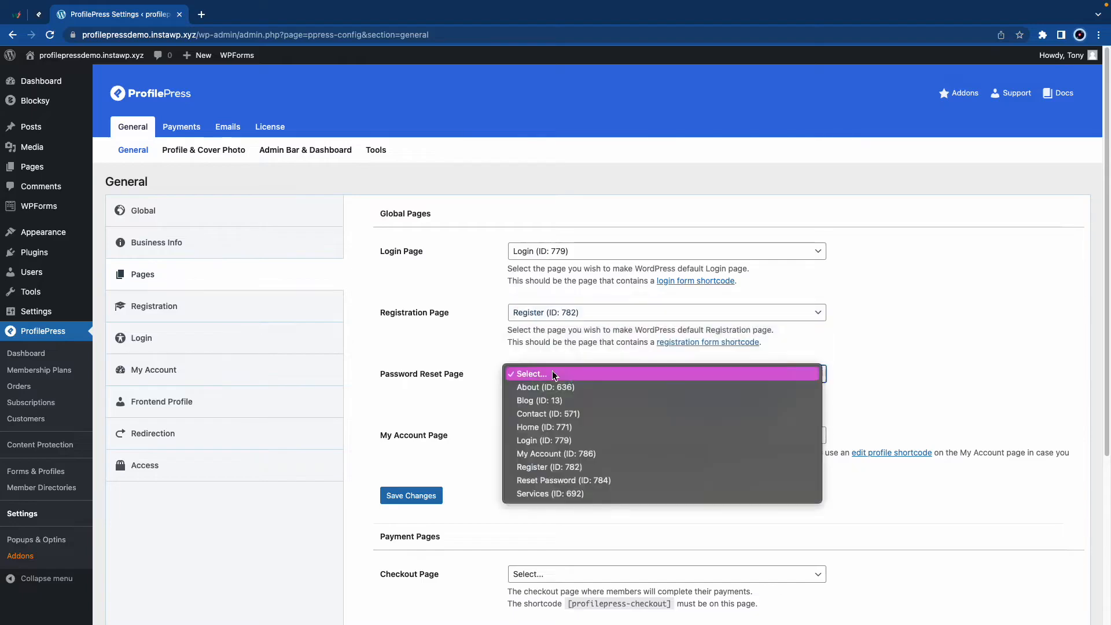
left_click(557, 442)
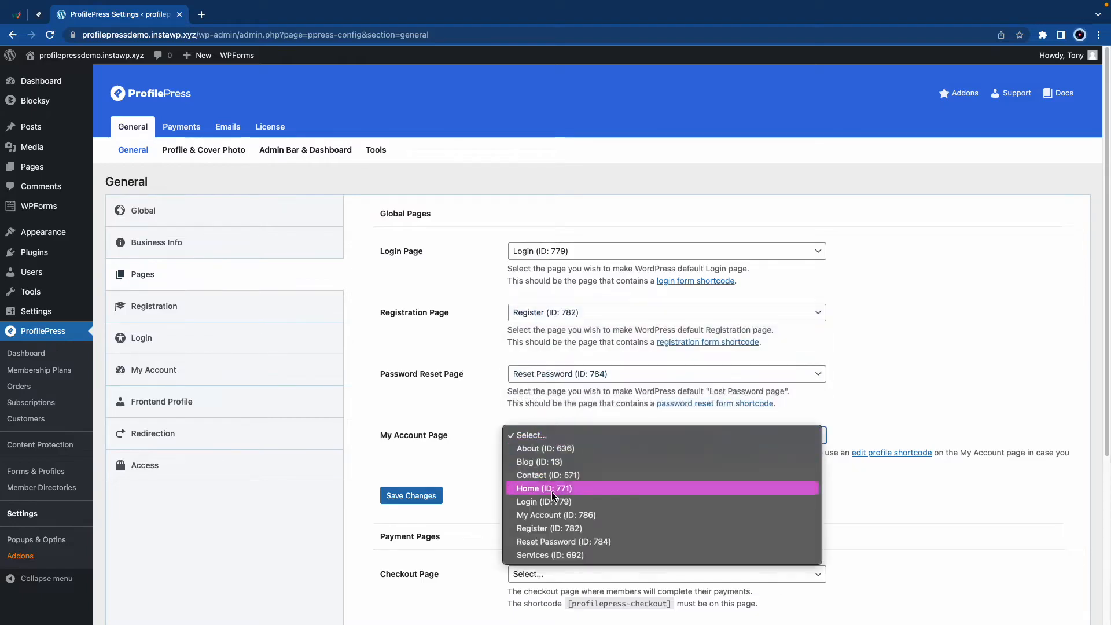
left_click(548, 518)
left_click(435, 500)
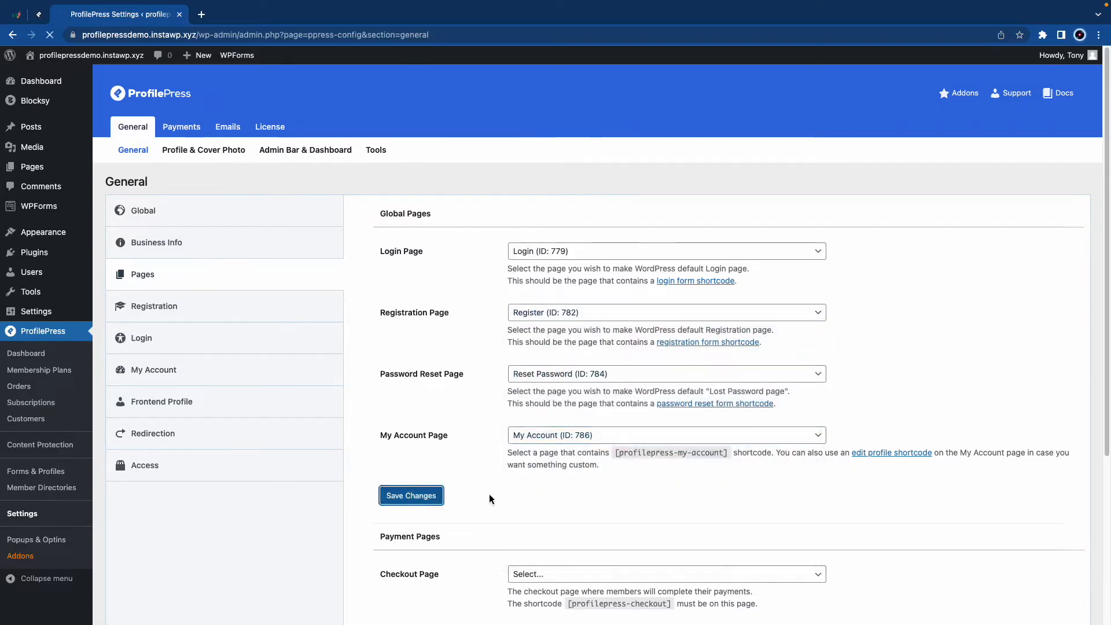
Copy the shortcode [profilepress-checkout] and start a new page titled Checkout in a separate browser tab
scroll(490, 499, "down", 5)
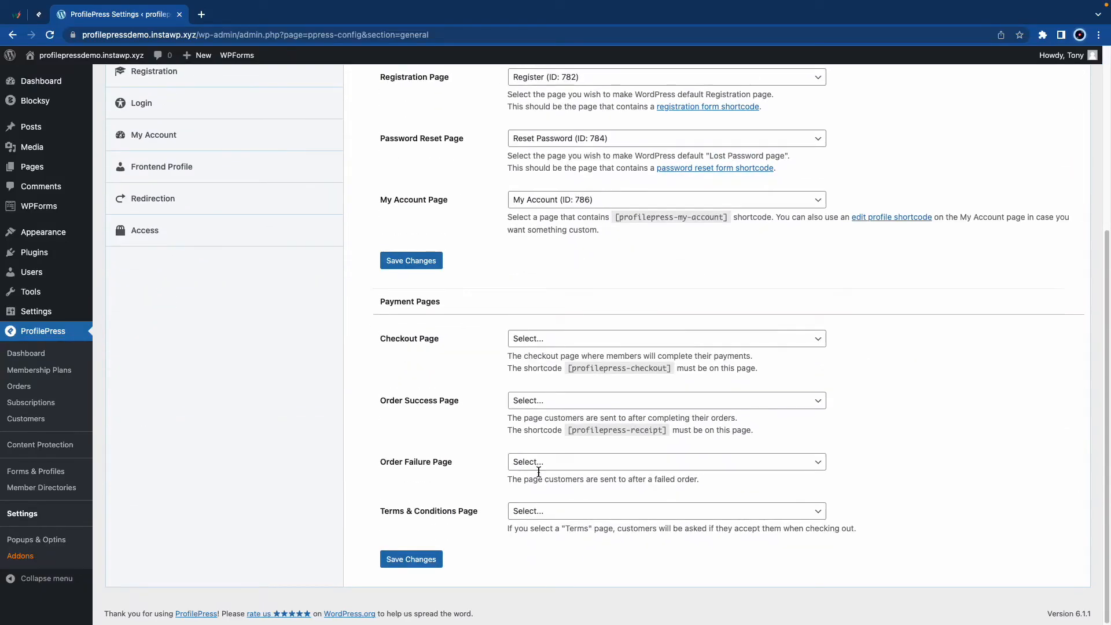
left_click_drag(670, 369, 566, 369)
key("super+c")
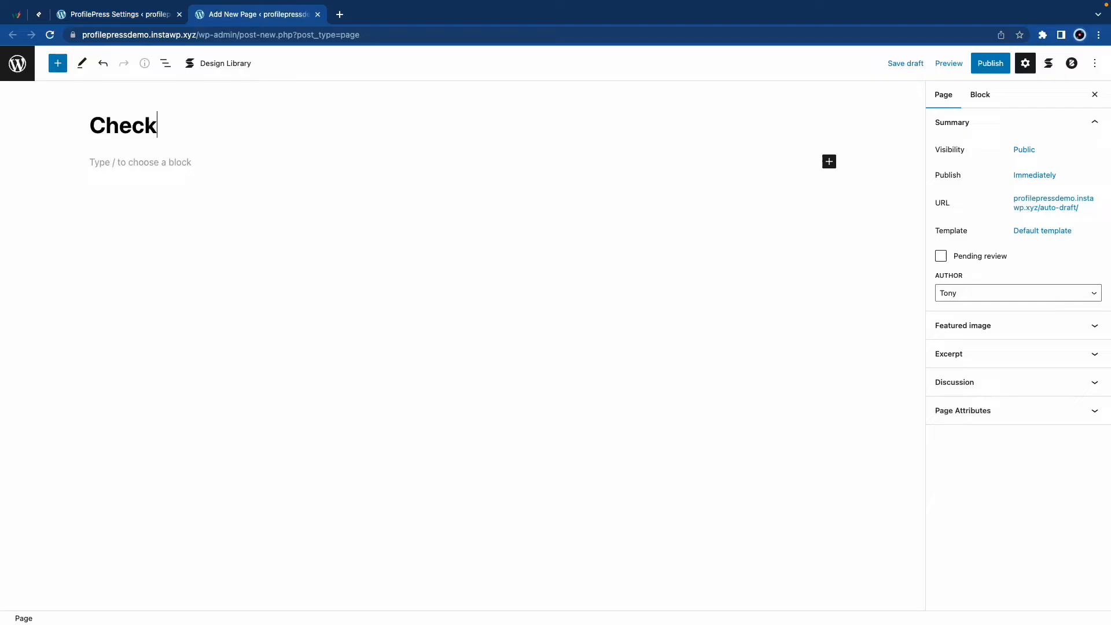
type("out")
Paste the checkout shortcode into the Checkout page's body, publish the page, and return to the ProfilePress settings
left_click(146, 163)
key("super+v")
left_click(990, 63)
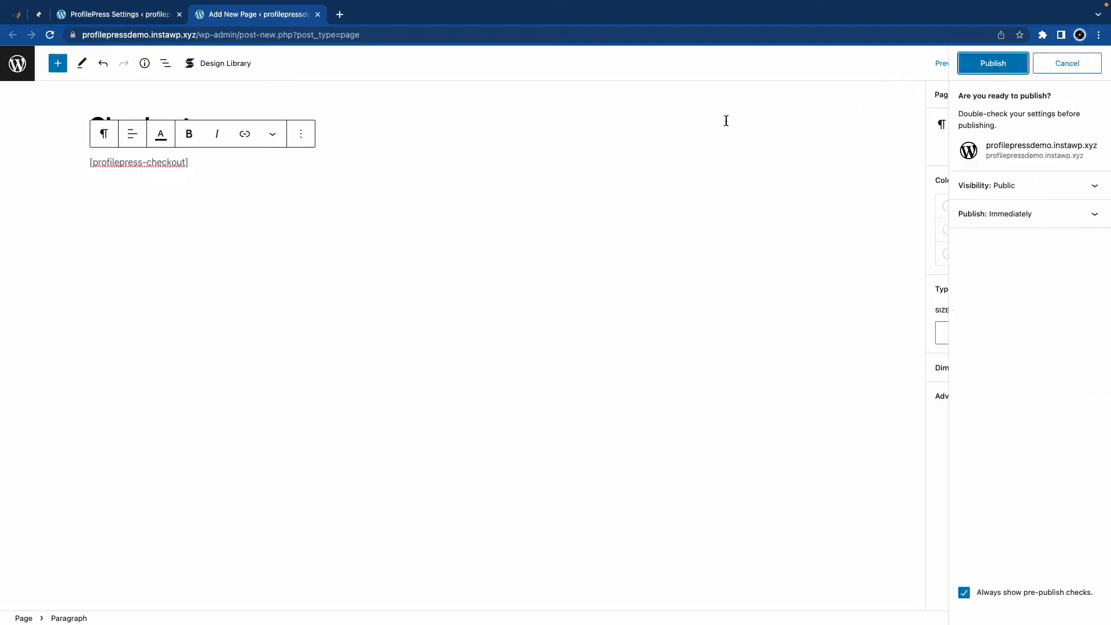
left_click(992, 62)
left_click(116, 14)
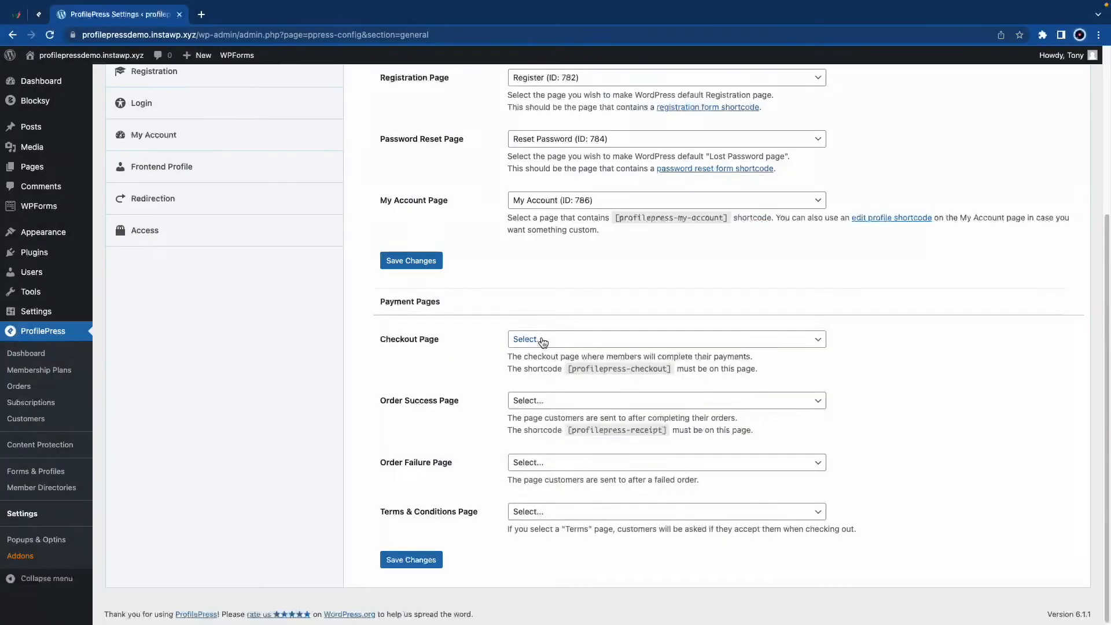
Assign the Checkout, Order Success, Order Failure and Terms & Conditions pages to their matching payment page settings and save
left_click(541, 341)
left_click(544, 379)
left_click(533, 402)
left_click(542, 523)
left_click(549, 462)
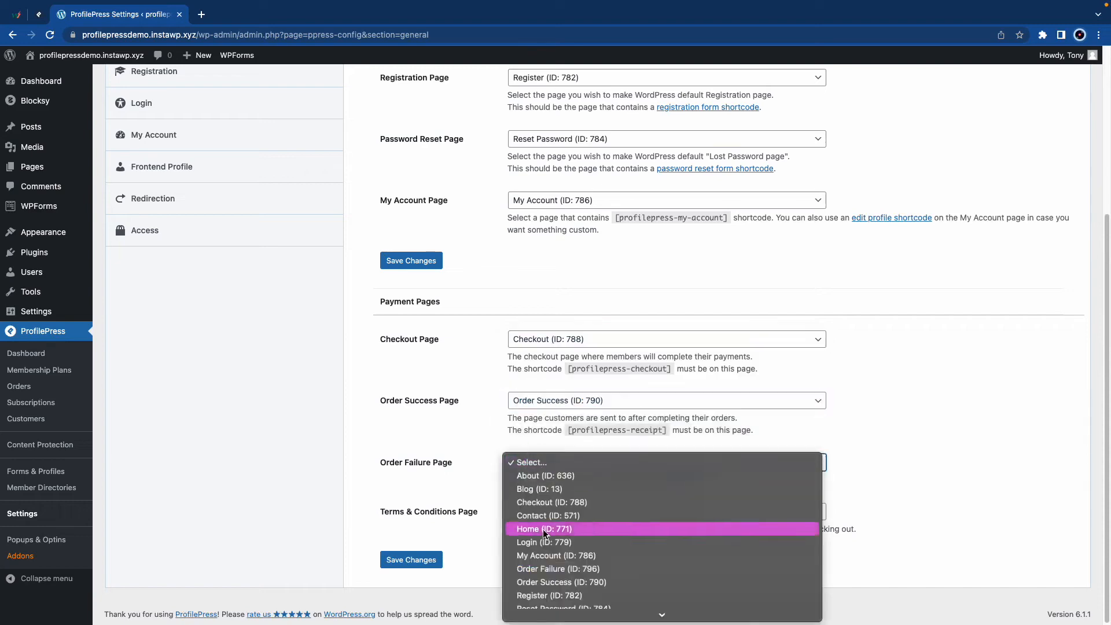
left_click(555, 566)
left_click(555, 513)
left_click(547, 605)
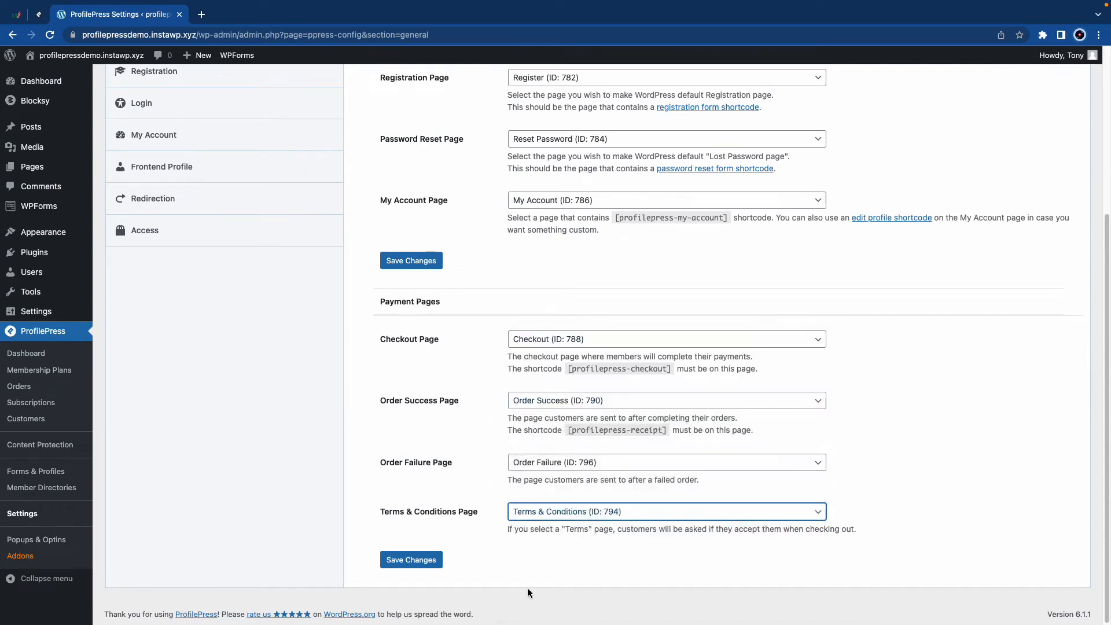
left_click(433, 560)
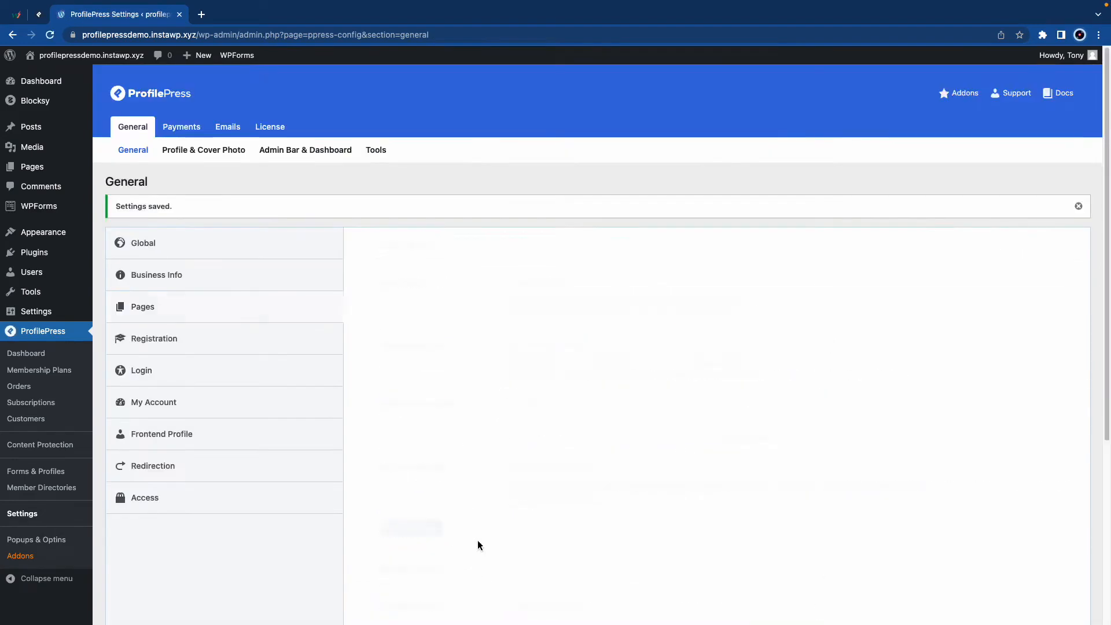
Open the payment methods from the ProfilePress dashboard, enable and save Store Payments, and return to the method list
left_click(29, 355)
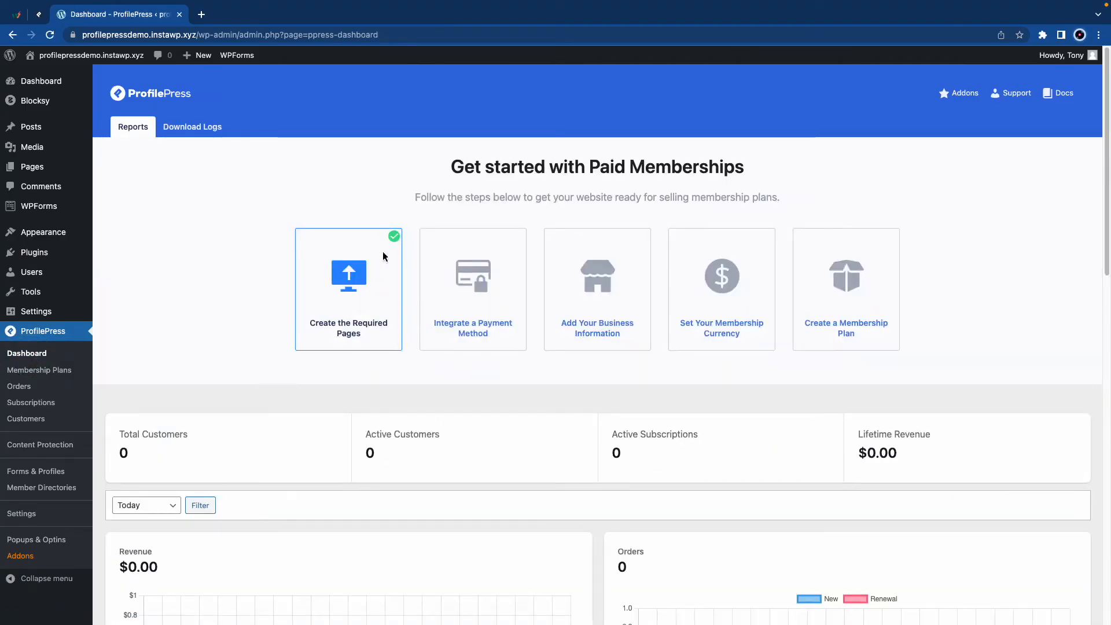
left_click(460, 330)
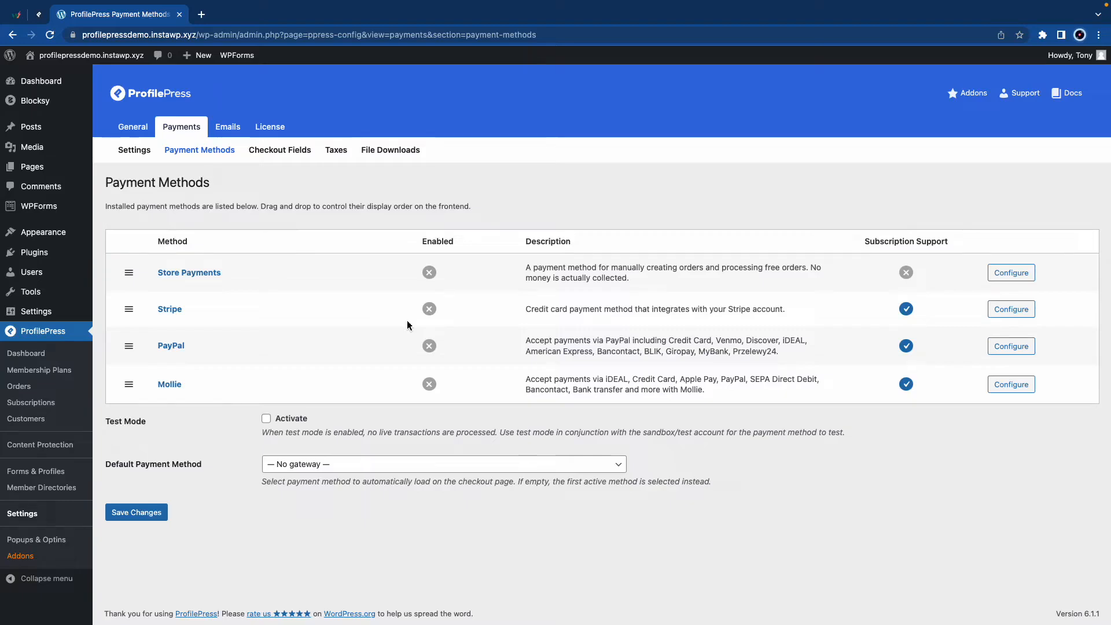
left_click(210, 276)
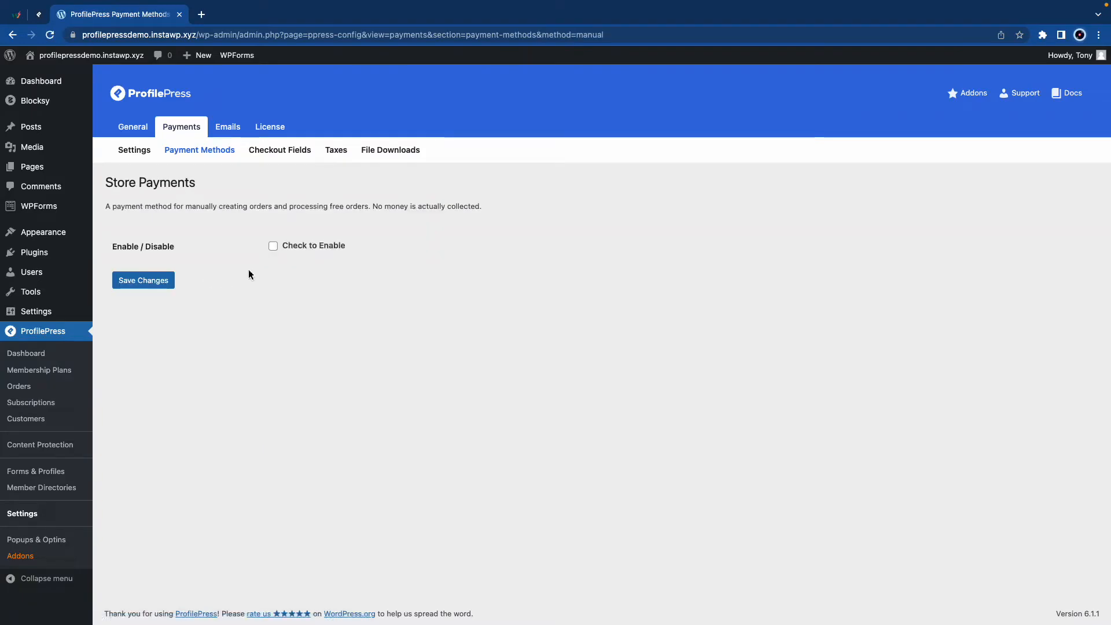
left_click(273, 247)
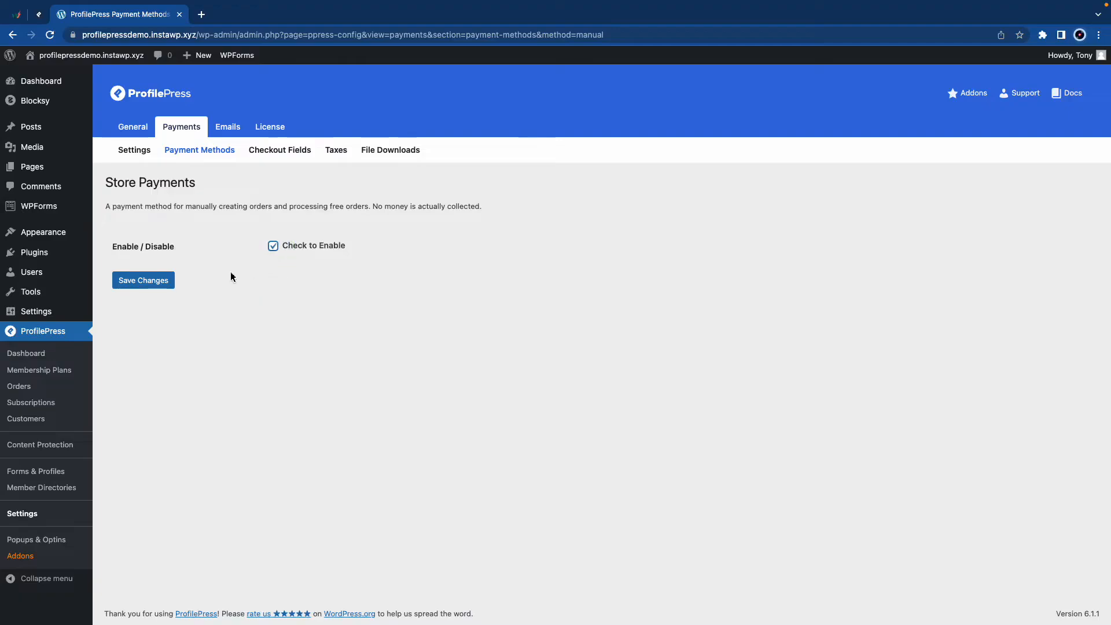
left_click(157, 285)
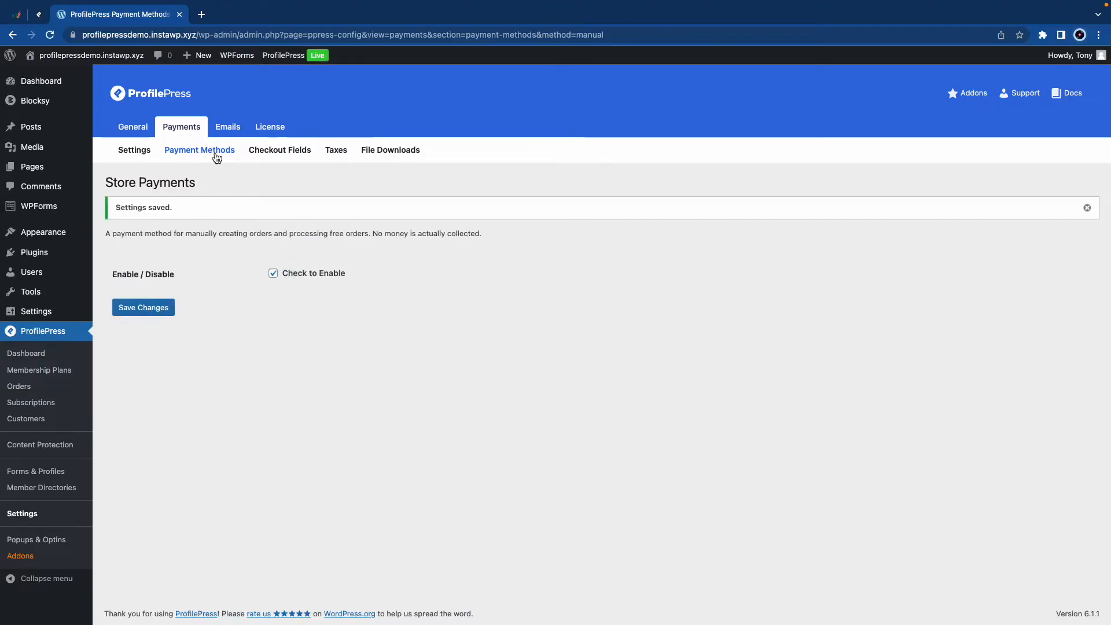
left_click(216, 156)
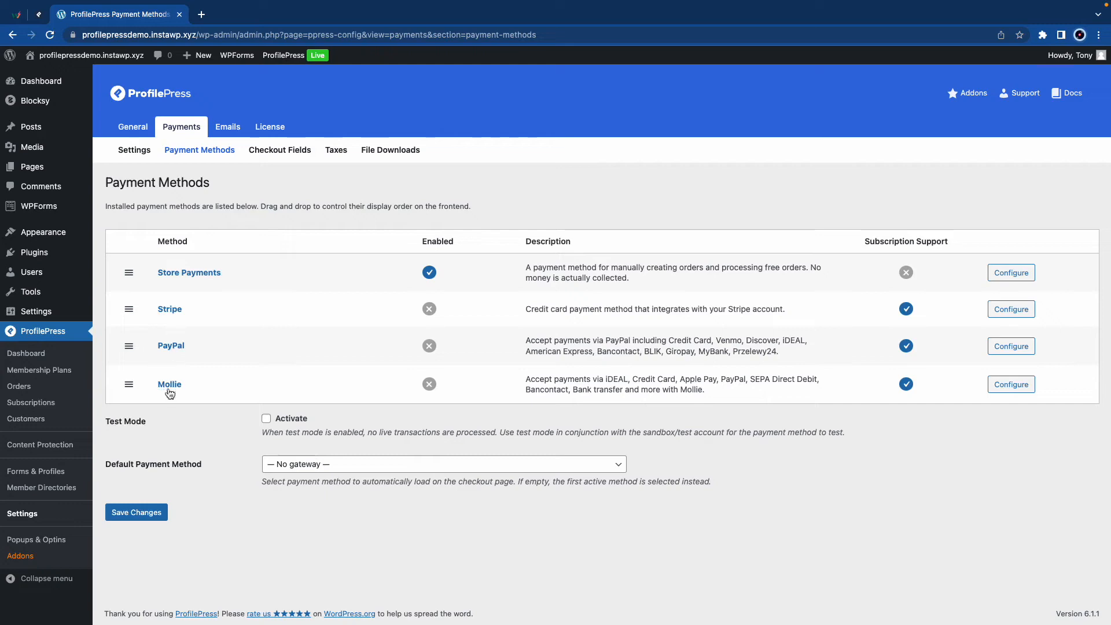
Examine the Stripe payment method's settings and its account connection page, then return to the payment method list
left_click(170, 310)
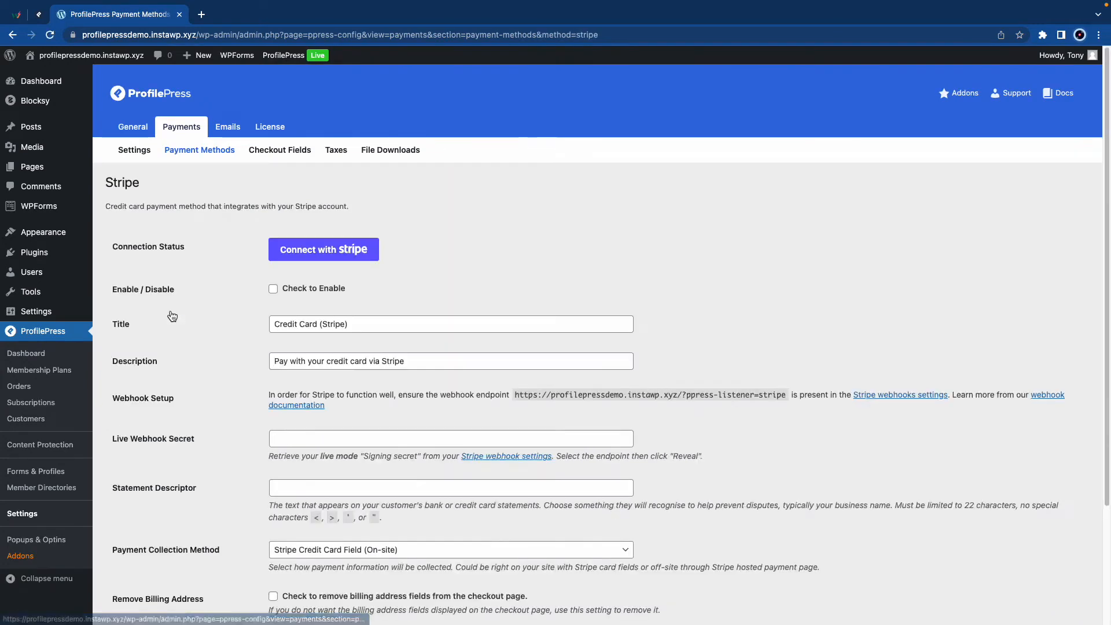
left_click(301, 260)
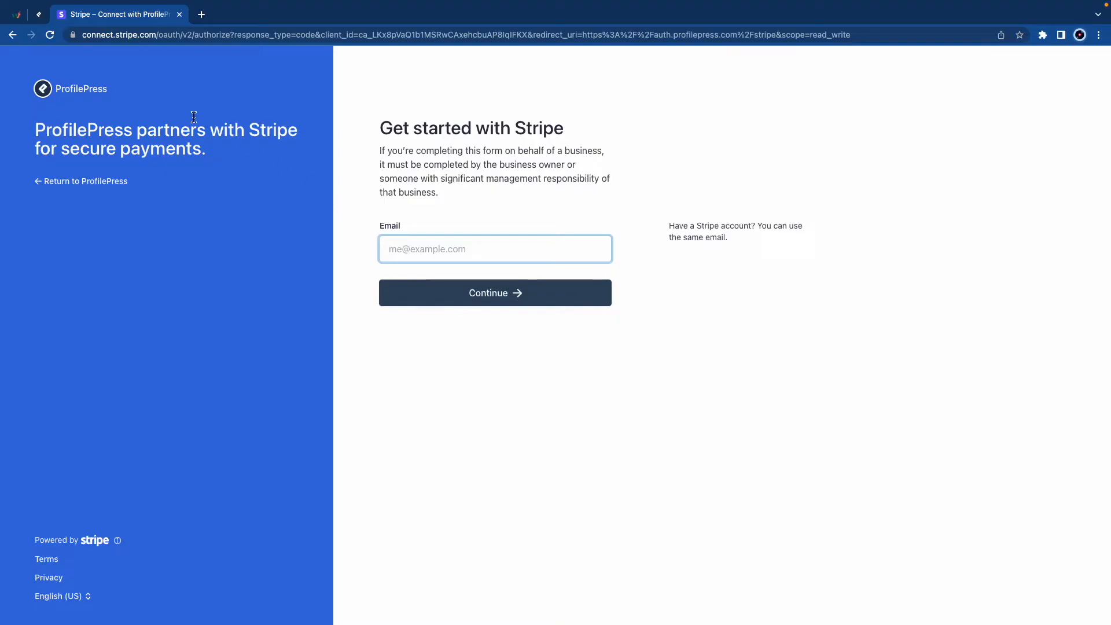
left_click(14, 36)
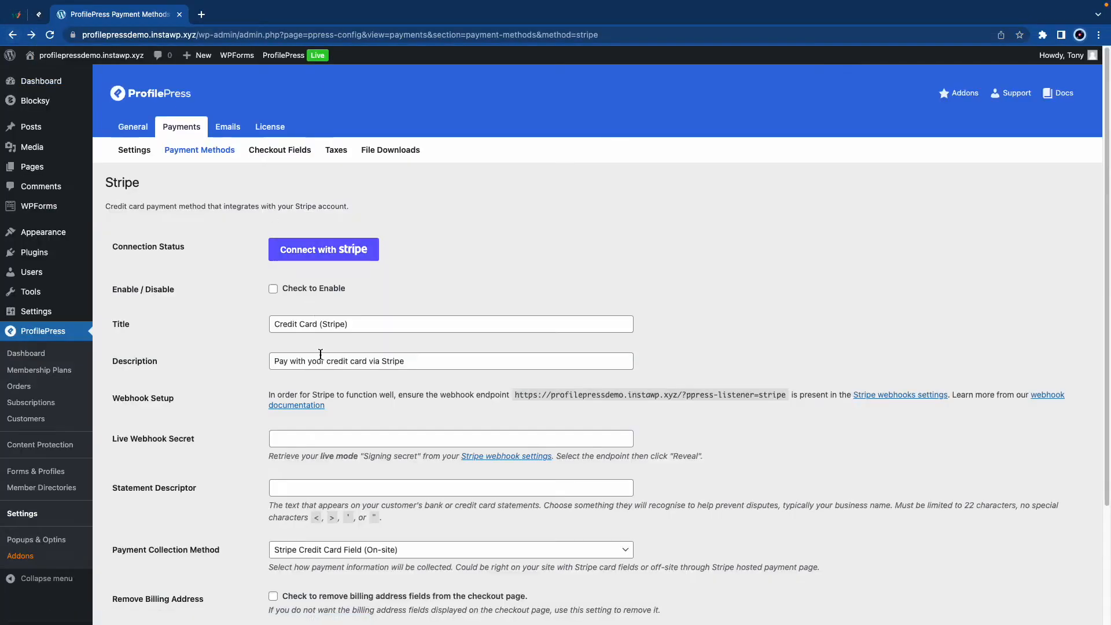
scroll(333, 330, "down", 5)
scroll(333, 329, "up", 5)
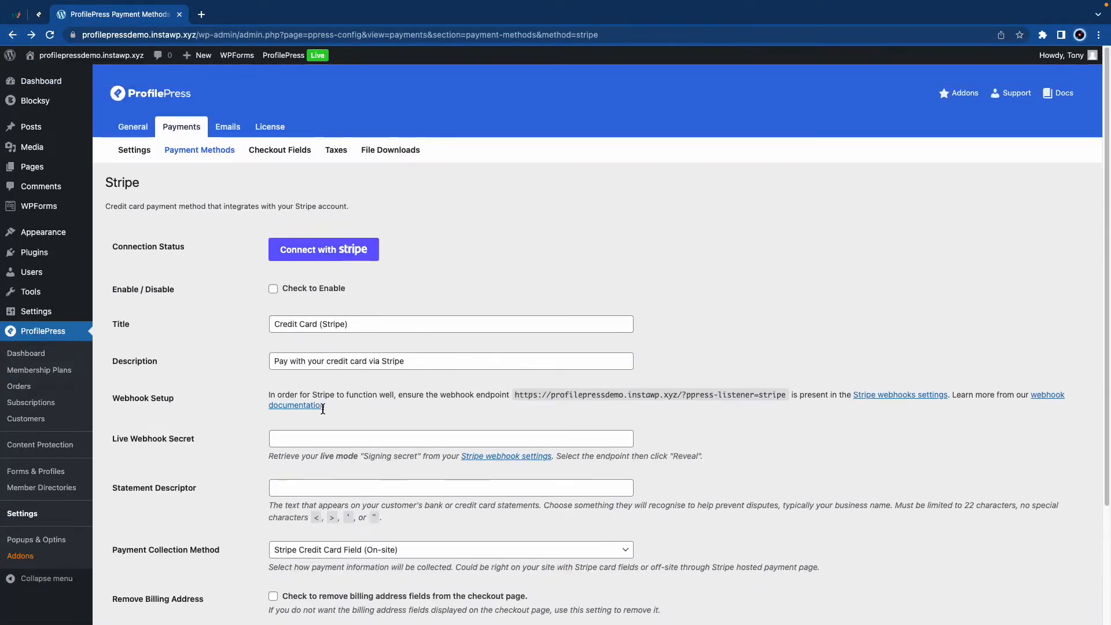
left_click(19, 42)
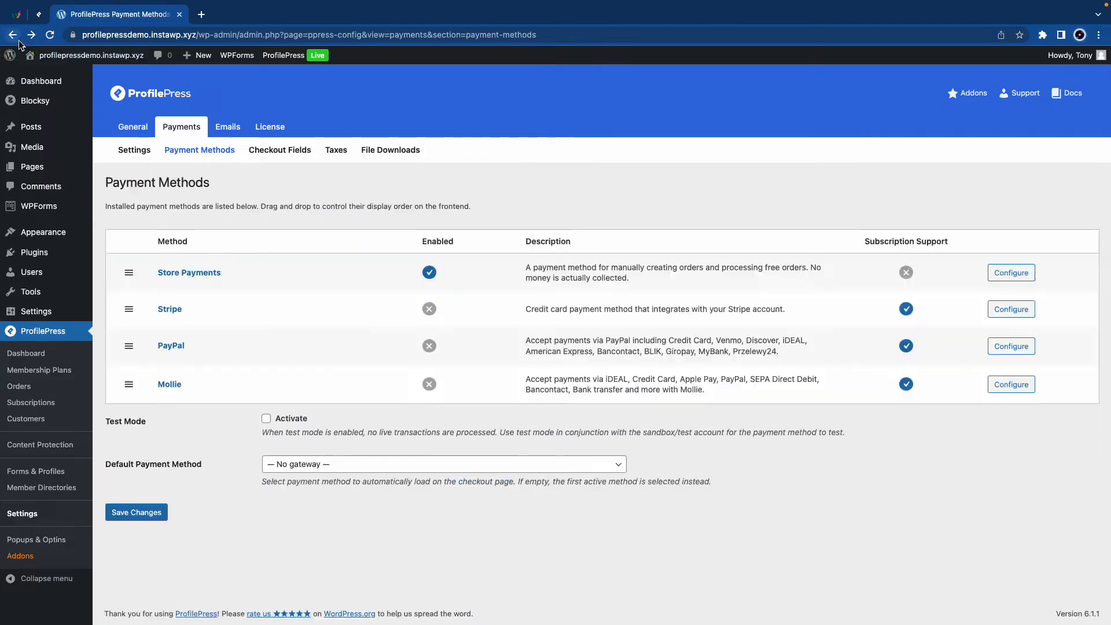
Open the PayPal payment method's settings and load developer.paypal.com/dashboard/ in a separate browser tab
left_click(172, 347)
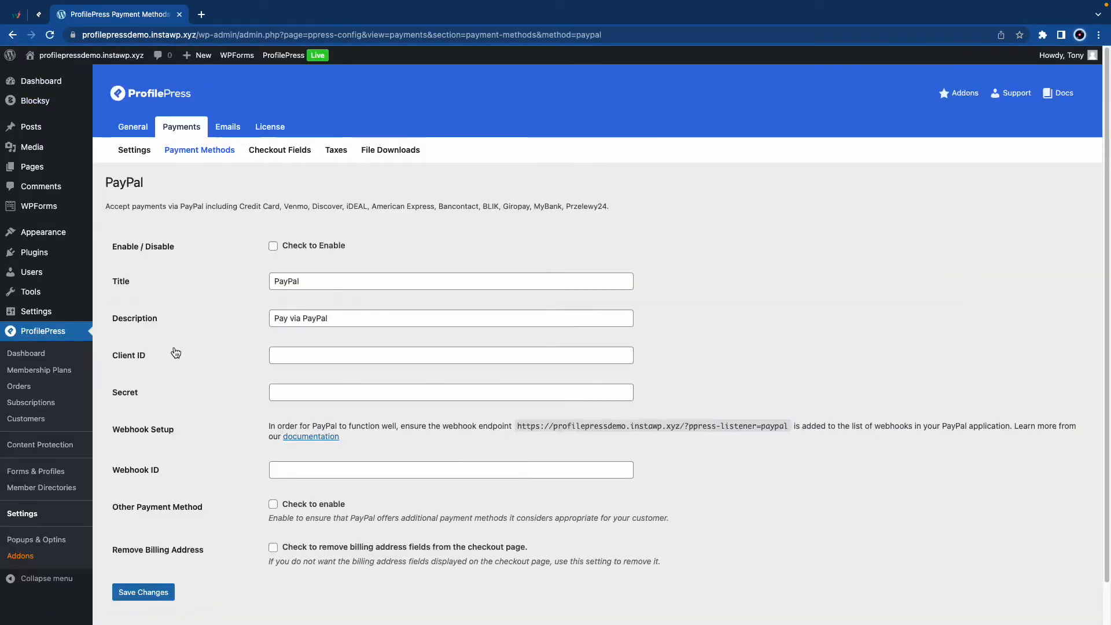
left_click(202, 14)
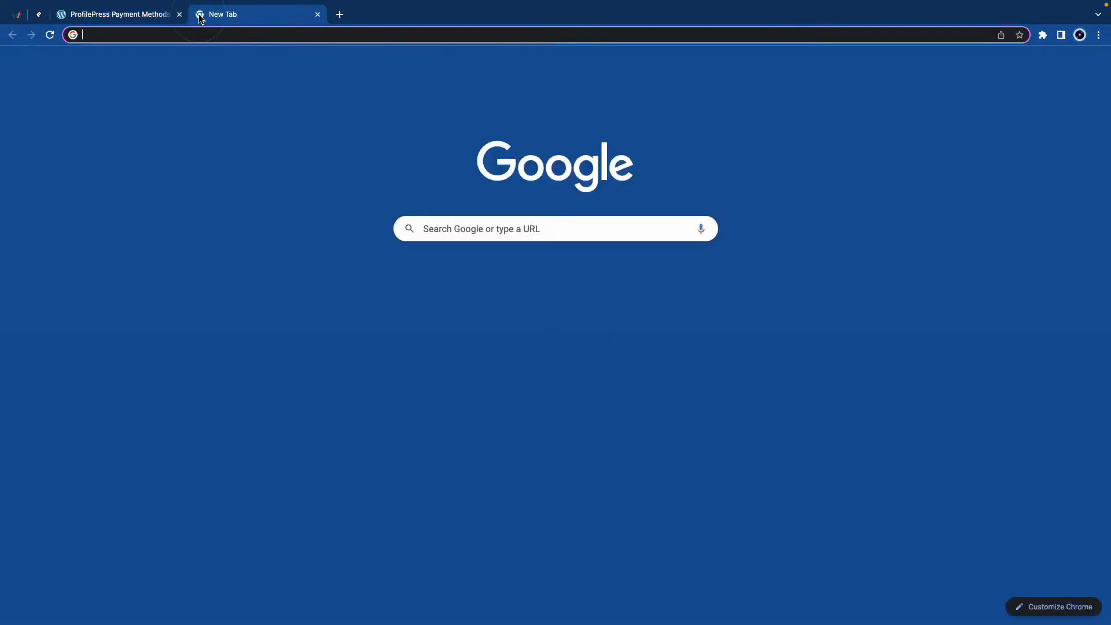
type("developer")
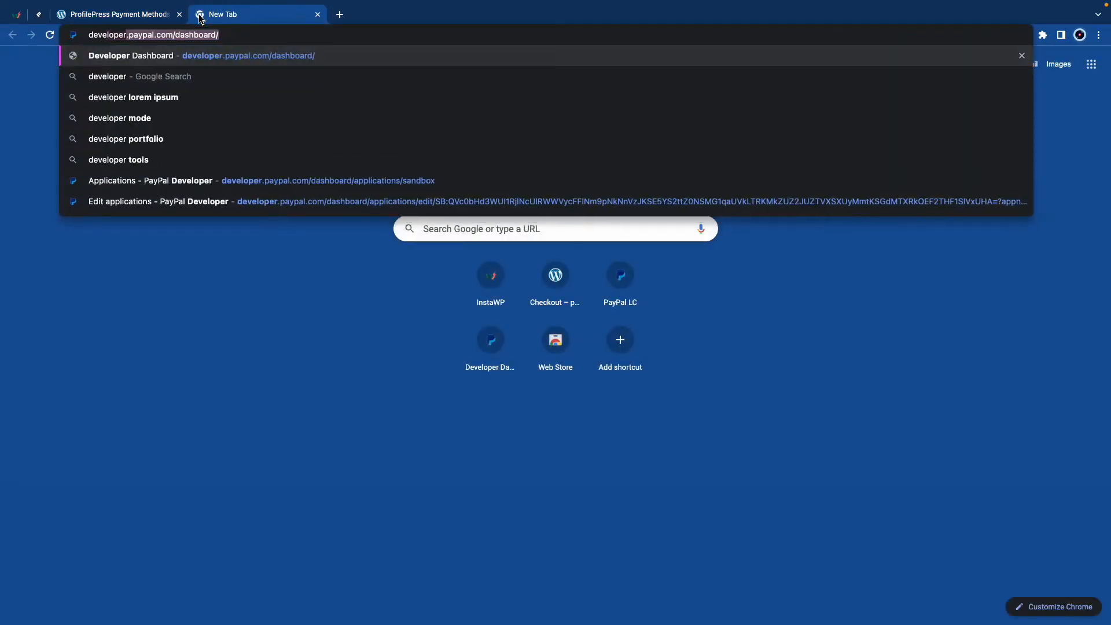
key("Return")
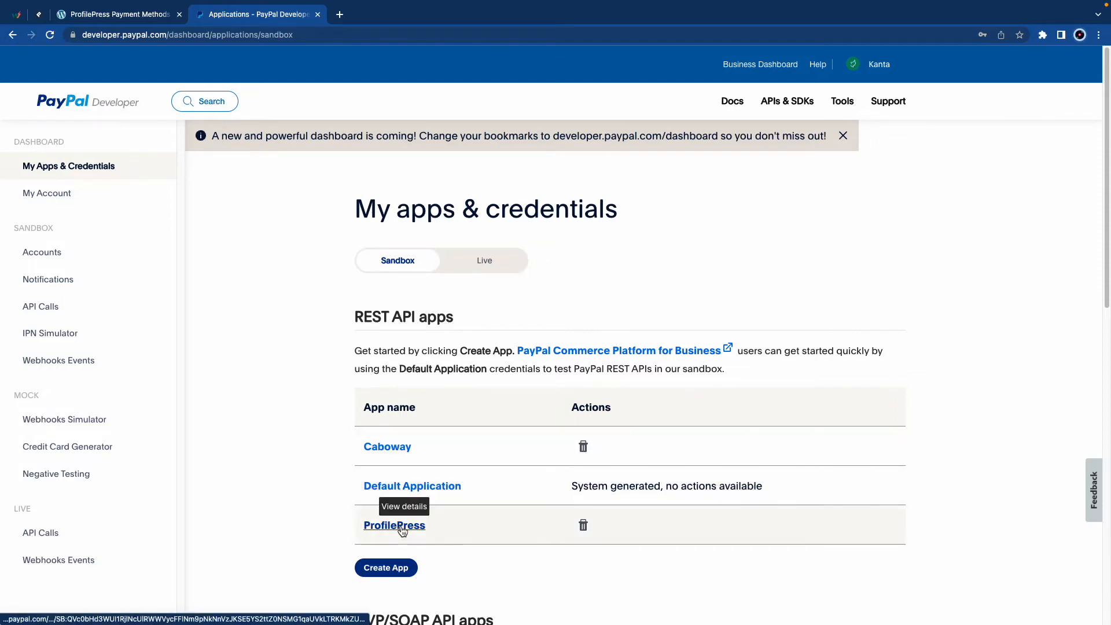
View the form for creating a new PayPal app, return to the app list, and open the ProfilePress sandbox app
left_click(390, 568)
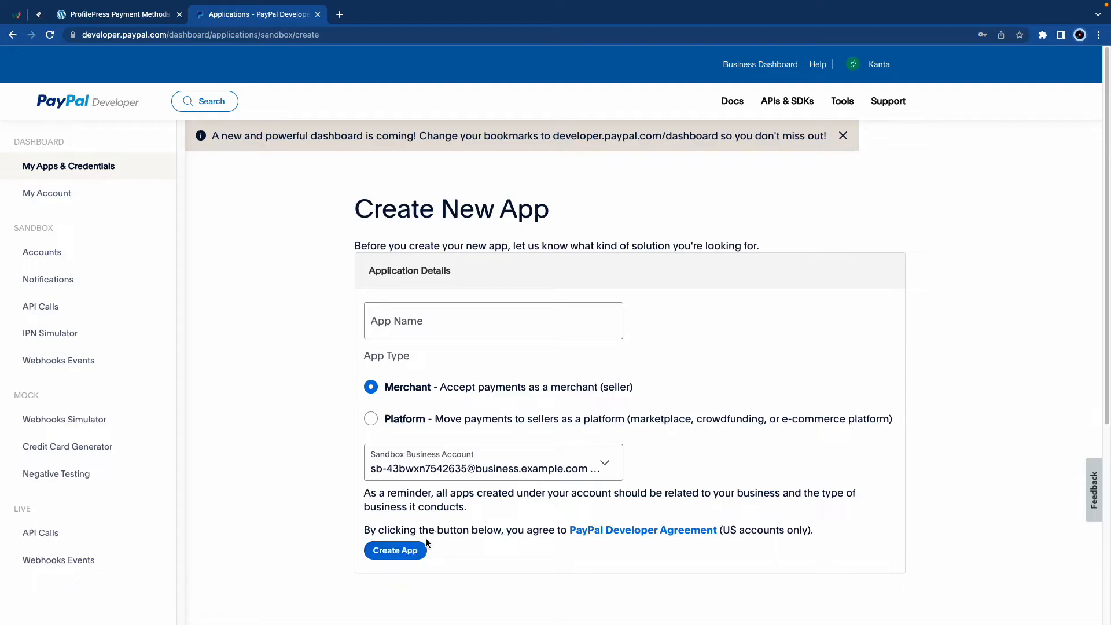
left_click(13, 36)
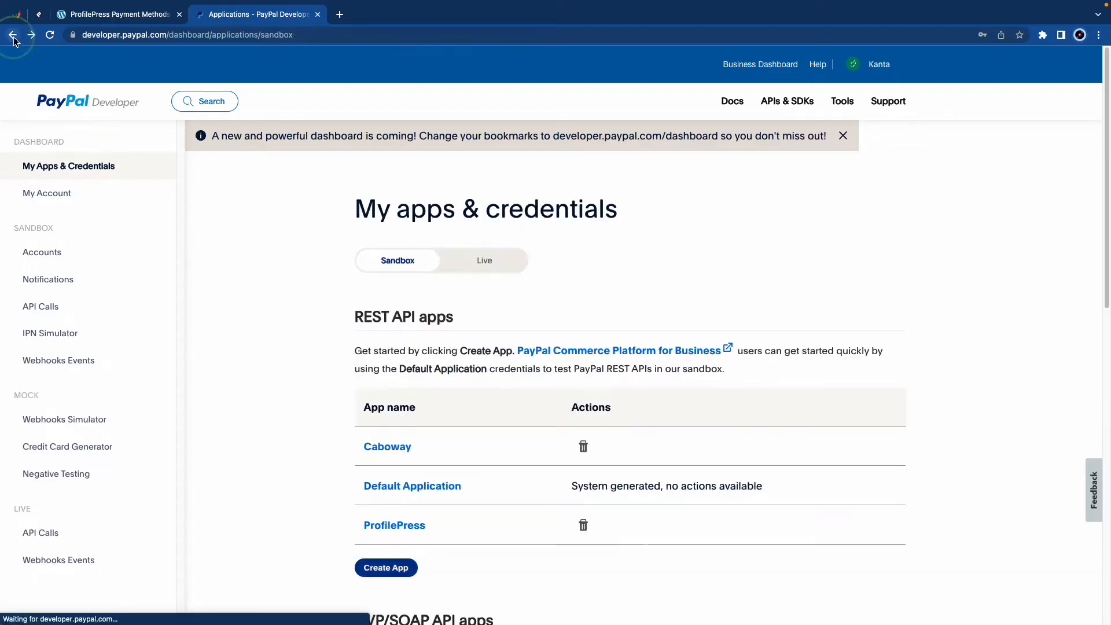
left_click(398, 528)
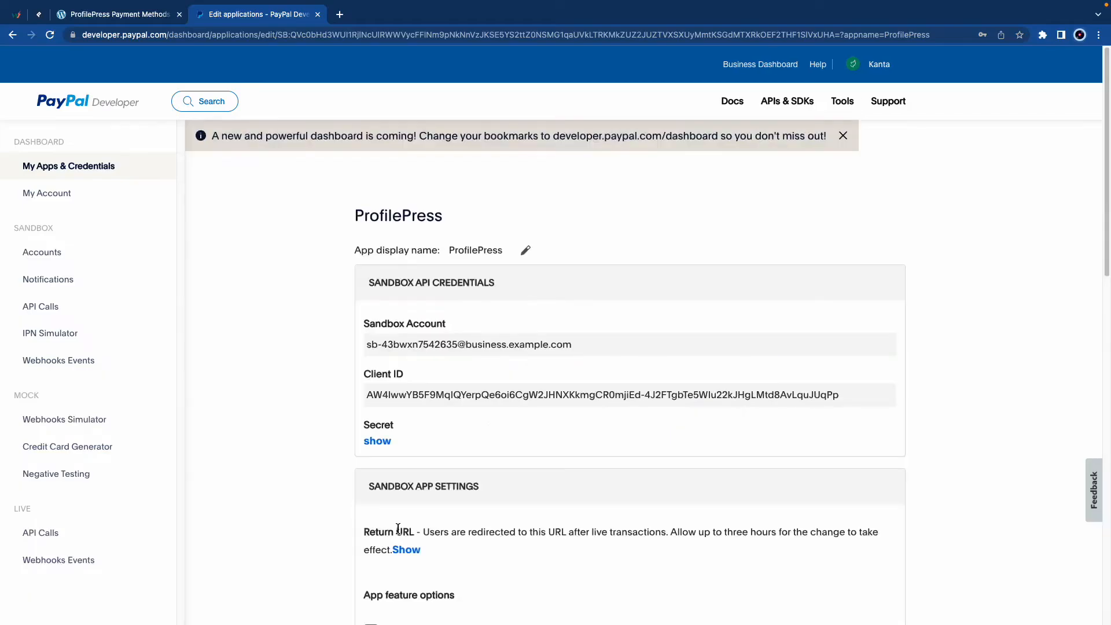
Check the credential fields in ProfilePress's PayPal settings and copy the sandbox app's Client ID from PayPal Developer
left_click(146, 16)
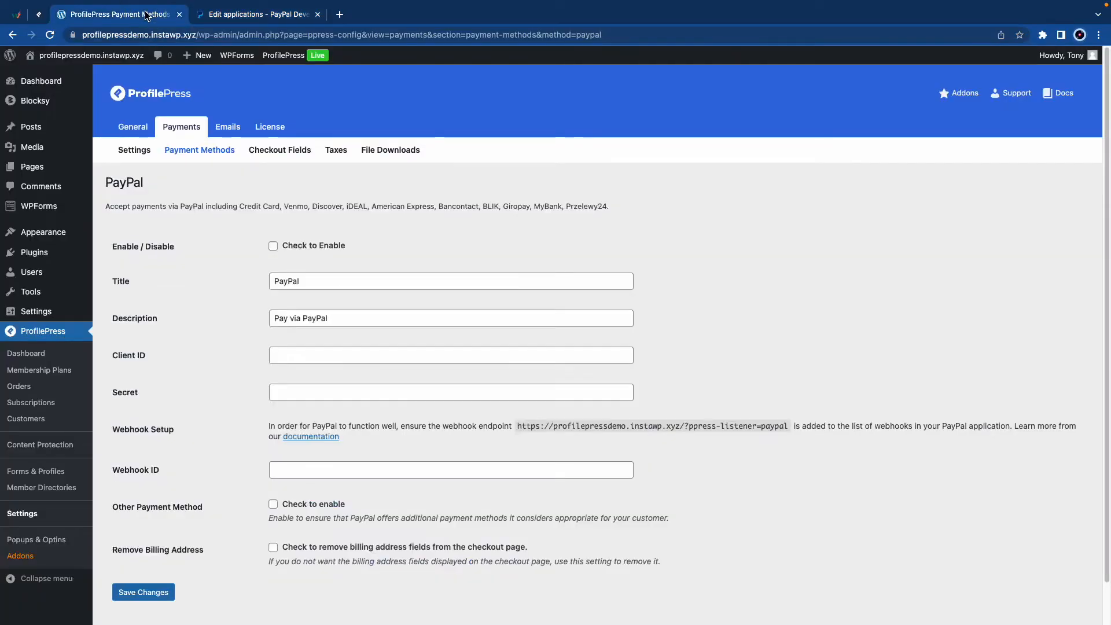
left_click(226, 16)
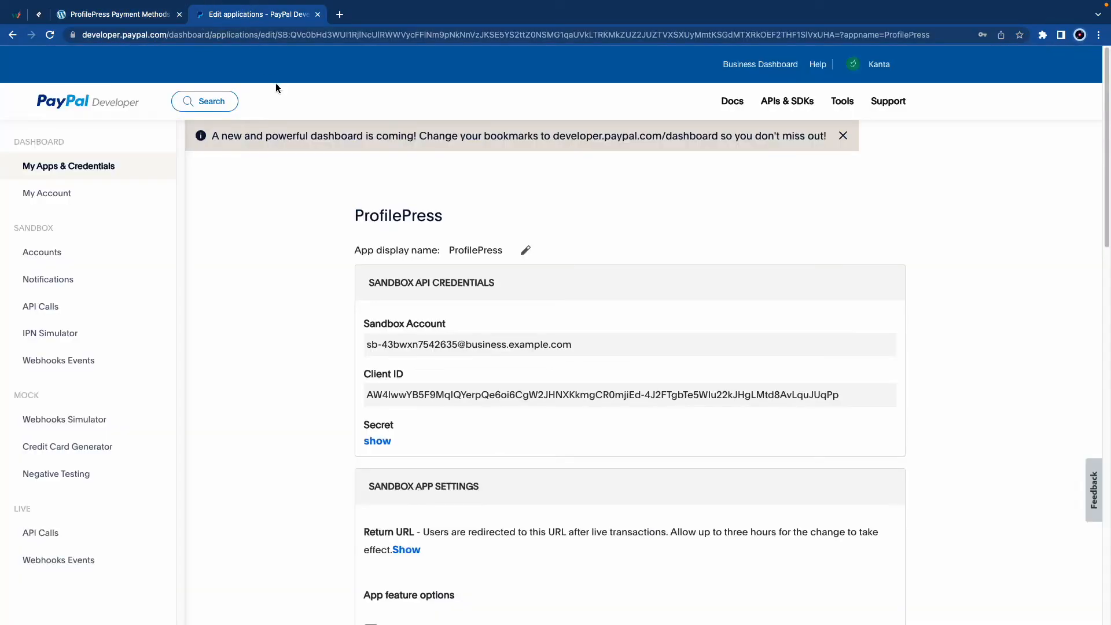
double_click(448, 394)
triple_click(448, 395)
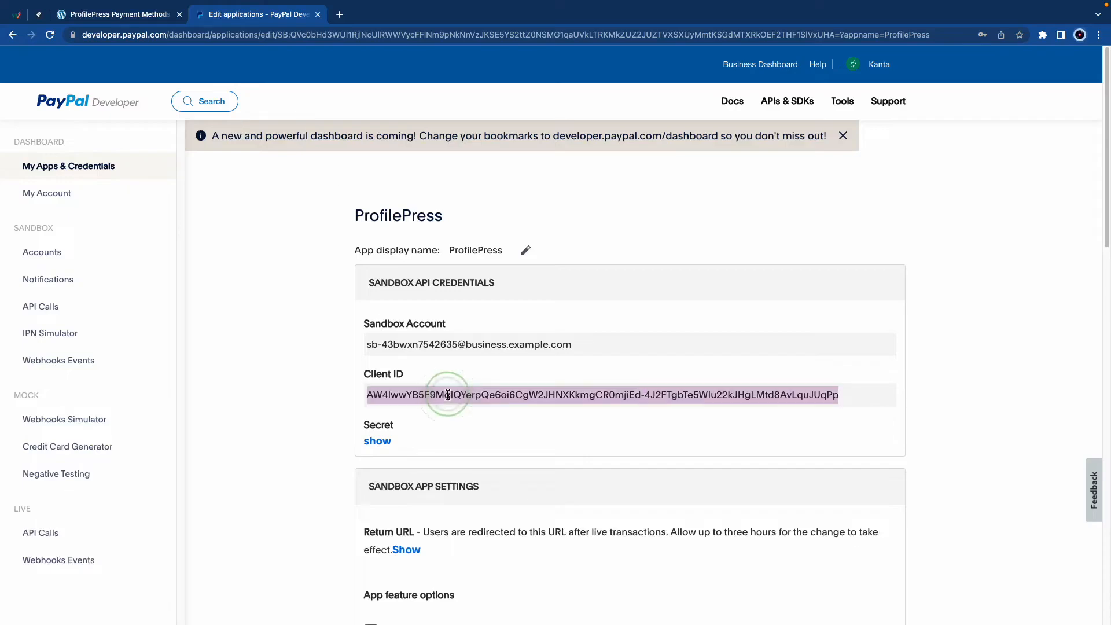
key("super+c")
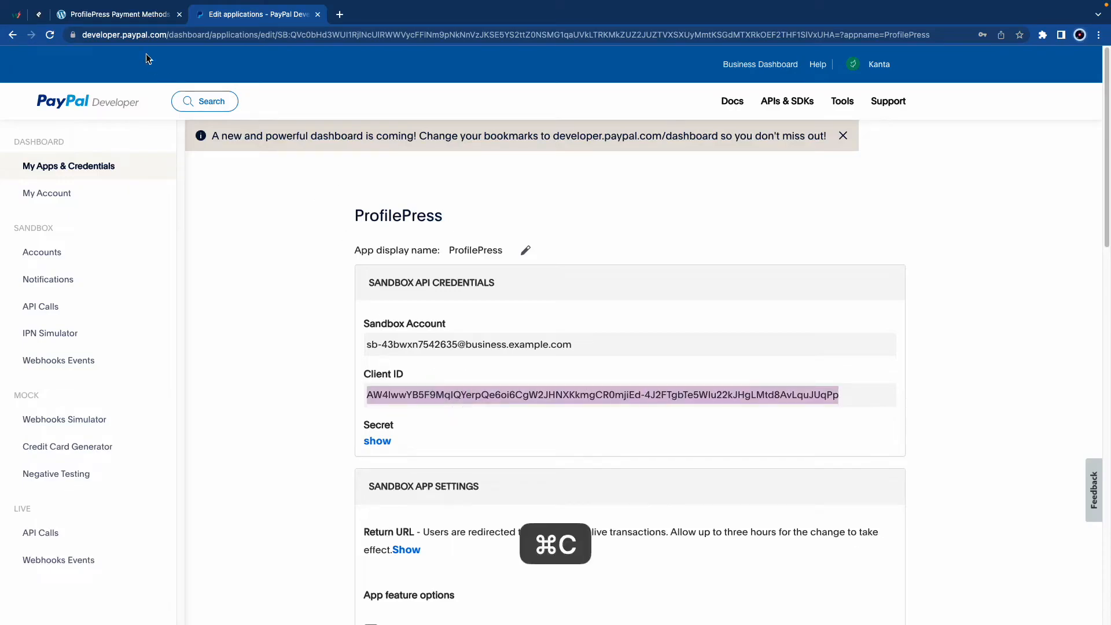
Switch to ProfilePress's PayPal settings and paste the copied sandbox Client ID into the Client ID field
left_click(121, 14)
left_click(310, 353)
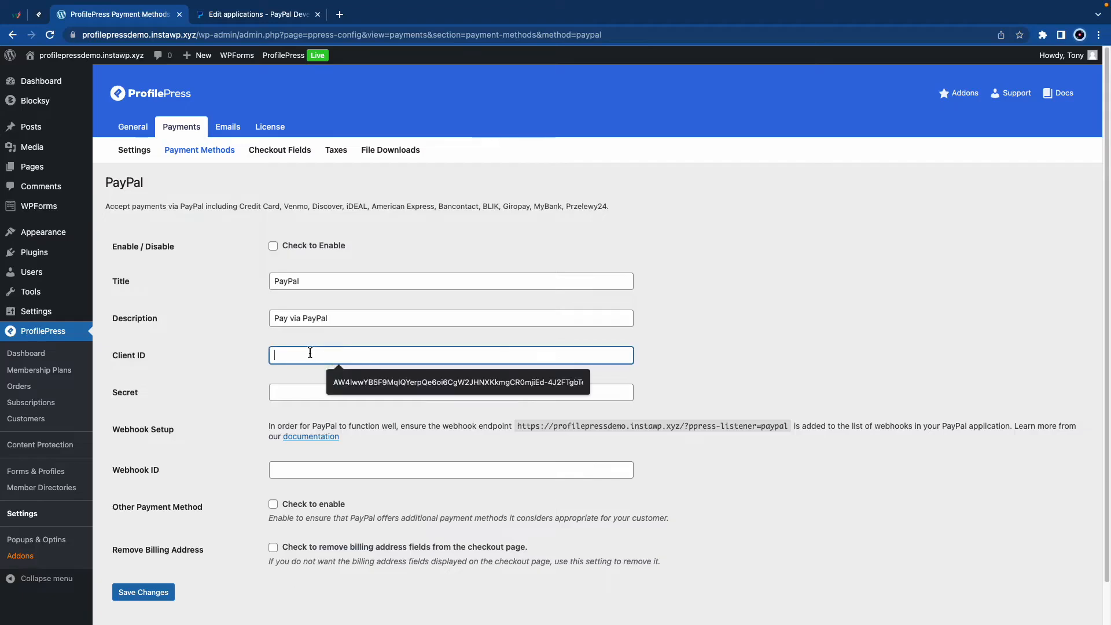
key("super+v")
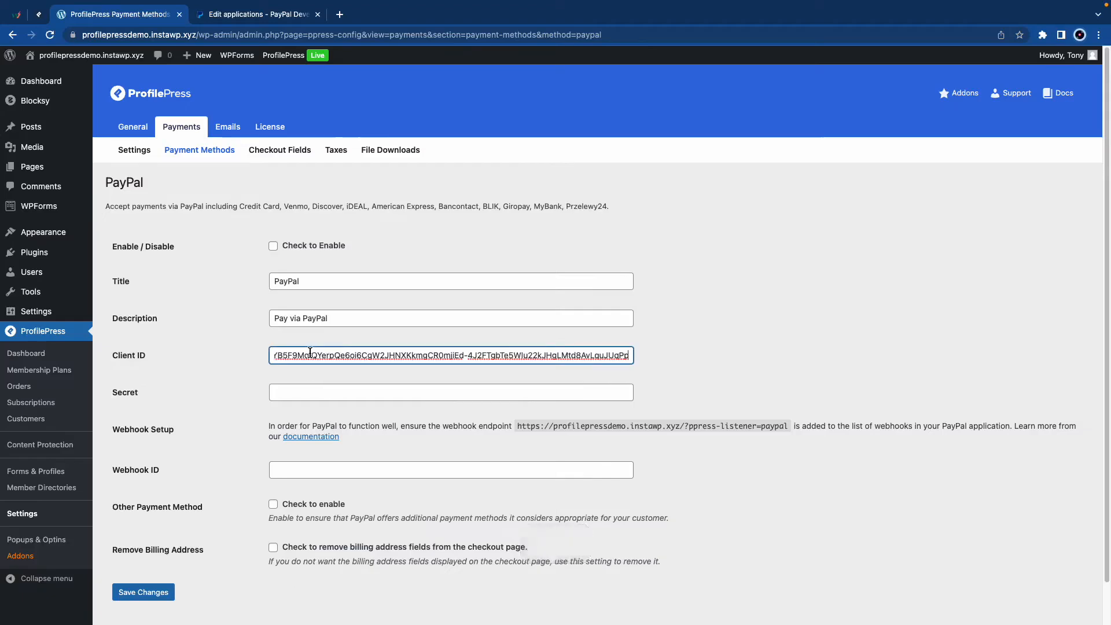
Reveal and copy the sandbox app's secret in PayPal Developer, and paste it into the Secret field of ProfilePress's PayPal settings
left_click(262, 15)
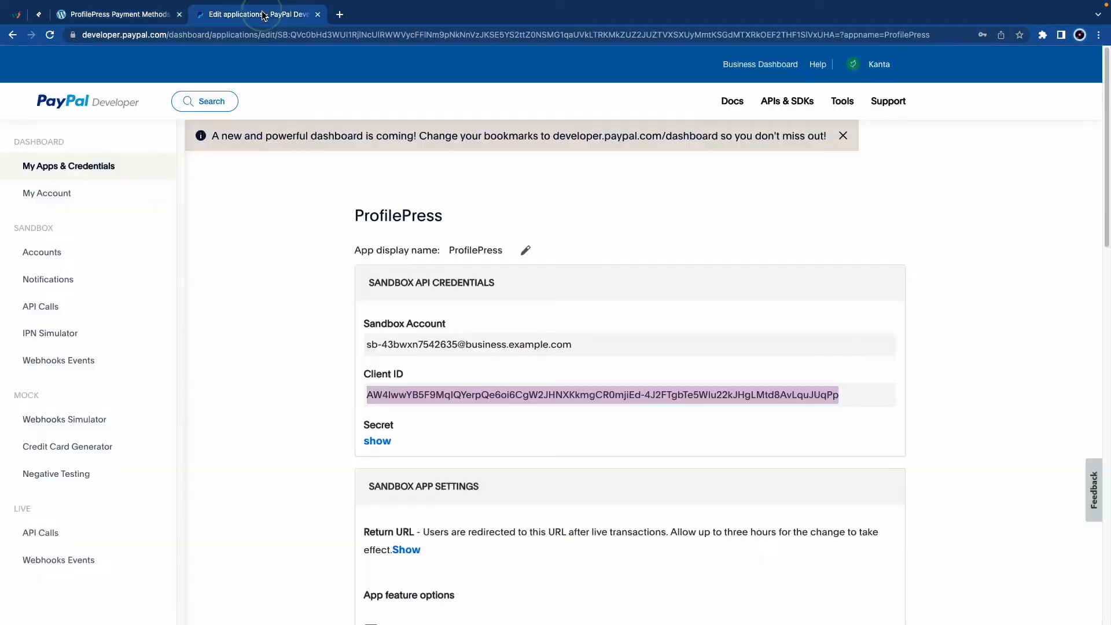
left_click(392, 442)
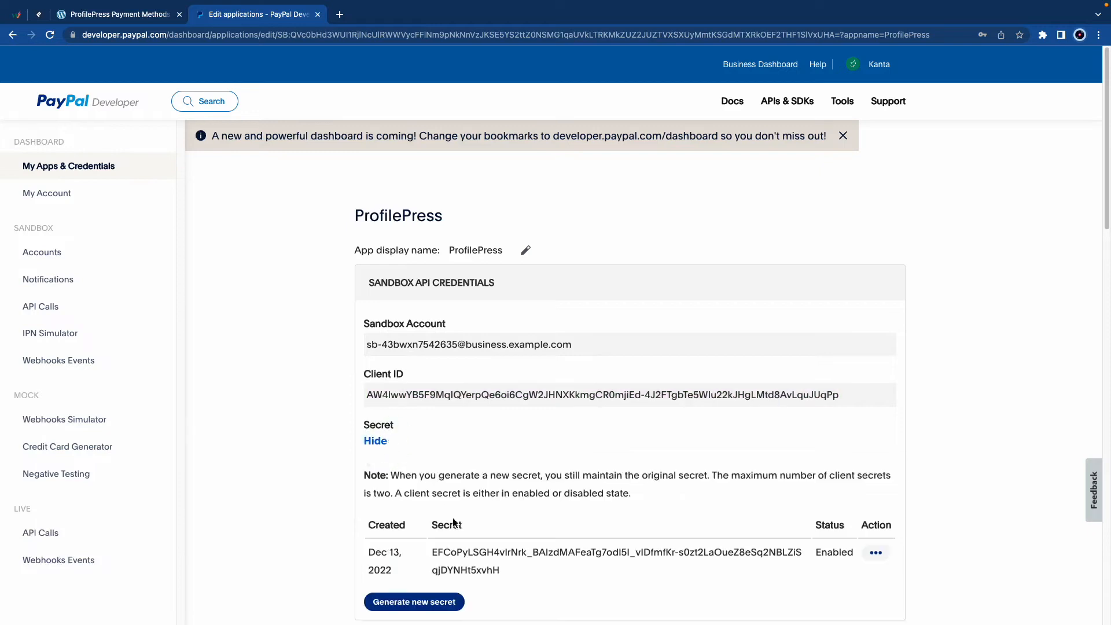
left_click_drag(434, 559, 500, 571)
key("super+c")
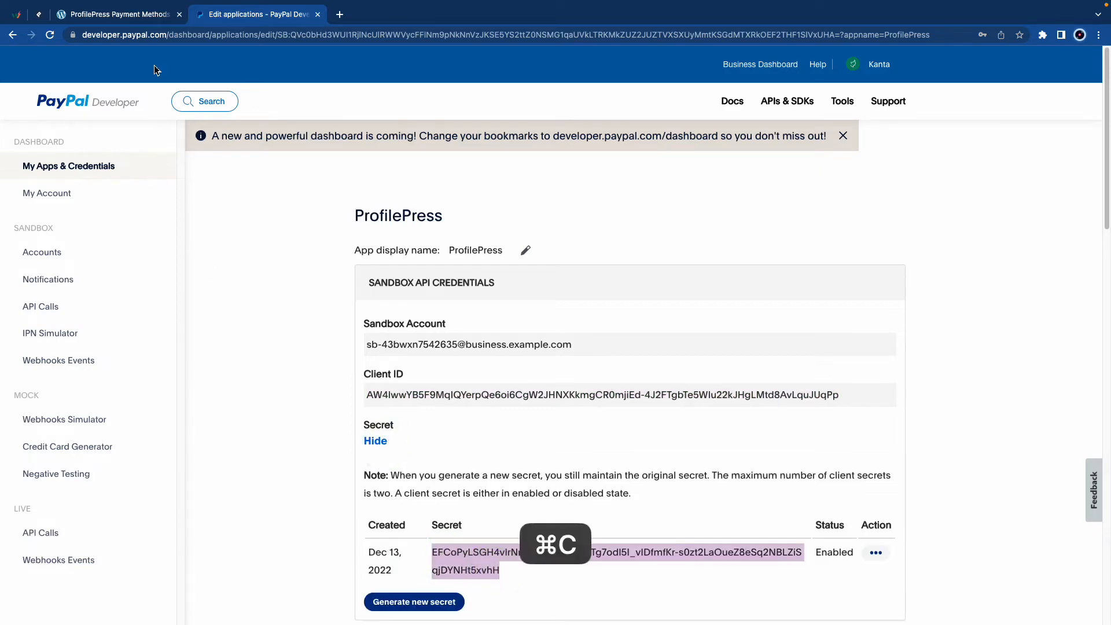
left_click(142, 17)
left_click(303, 394)
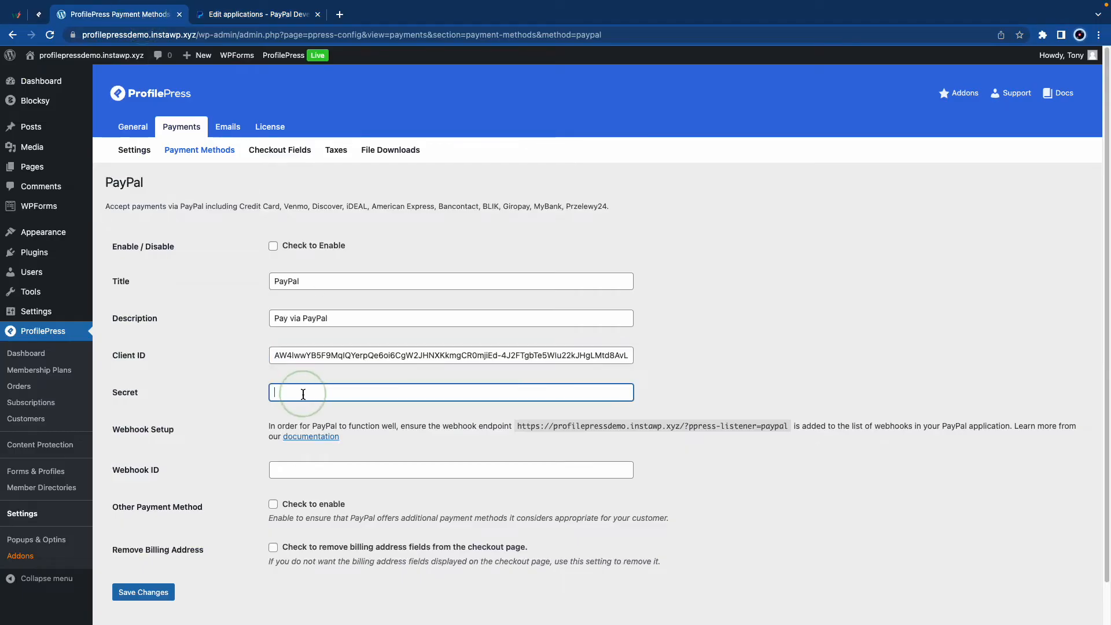
key("super+v")
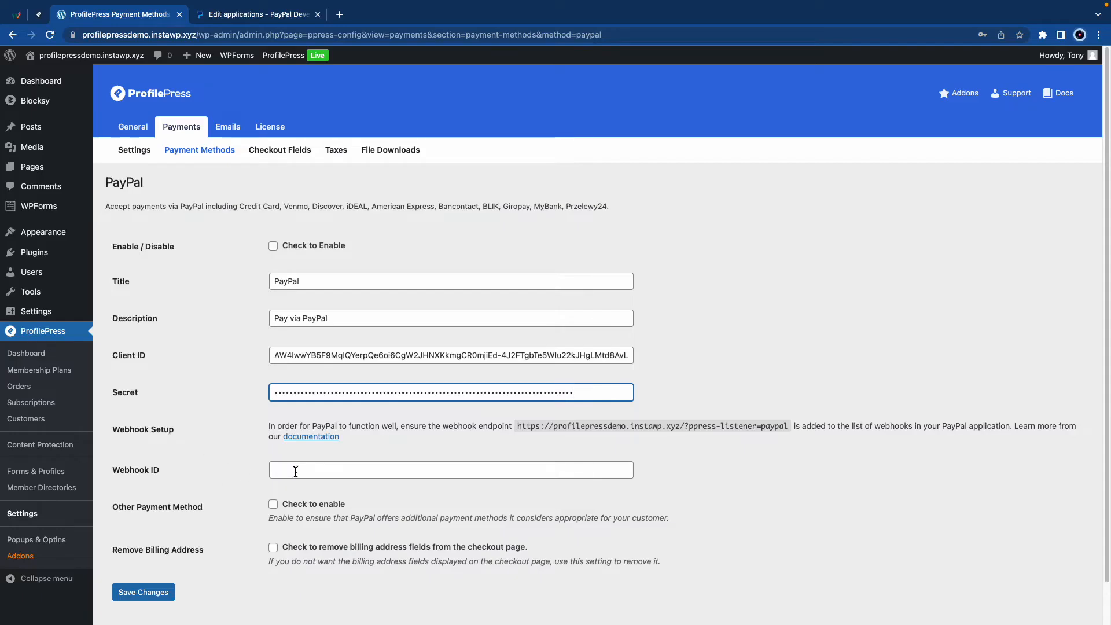
Delete the existing profilepress.instawp.xyz webhook from the ProfilePress app's sandbox webhooks in PayPal Developer
left_click(265, 22)
scroll(453, 427, "down", 5)
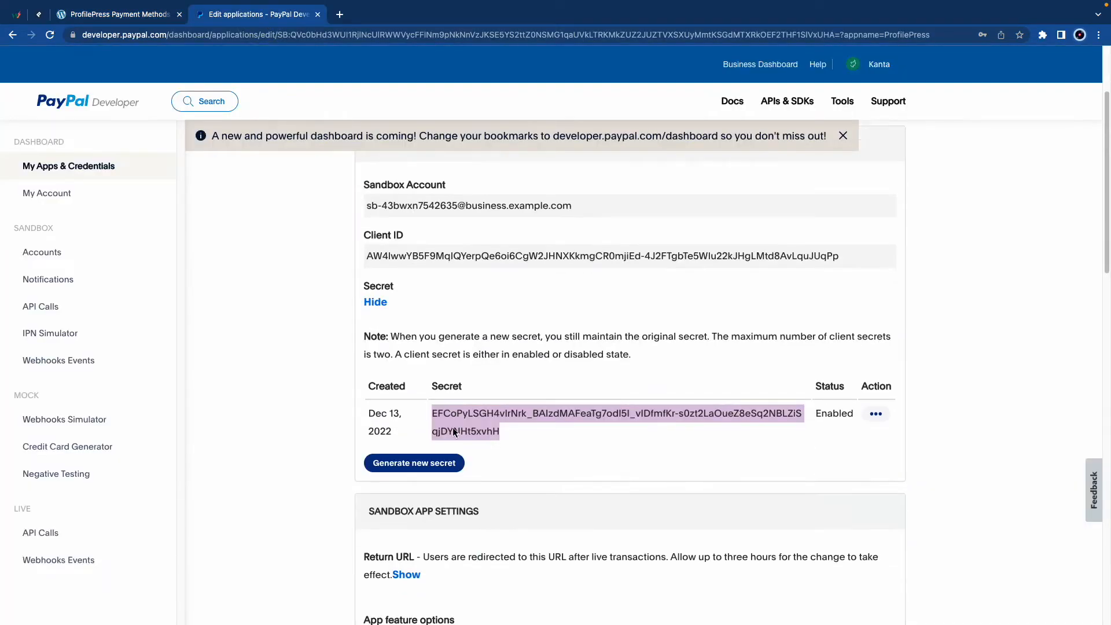
scroll(453, 427, "down", 6)
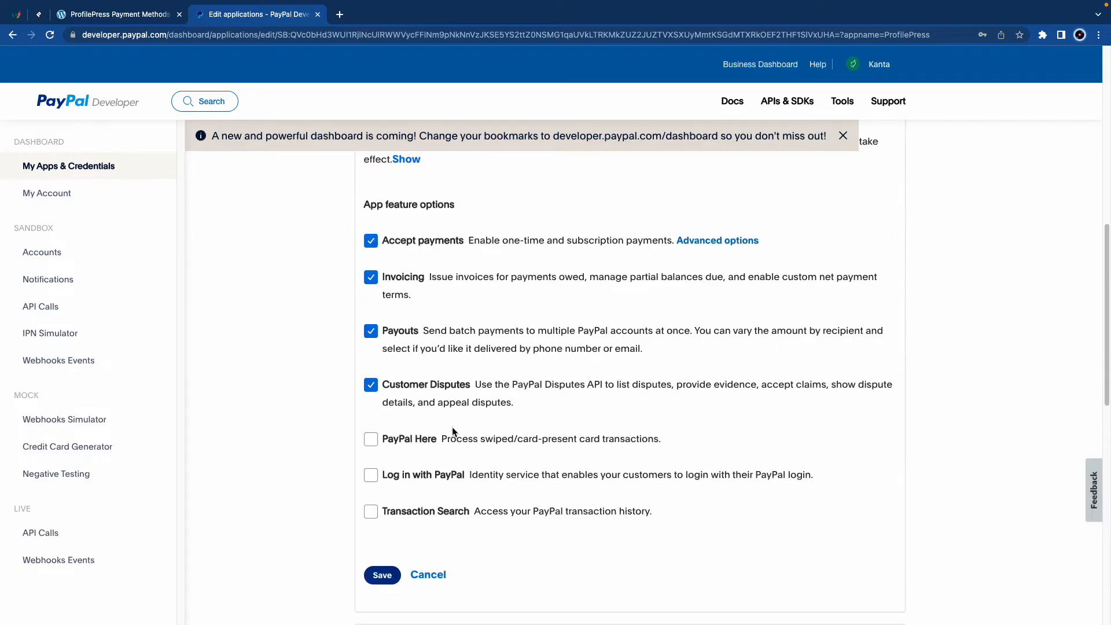
scroll(453, 427, "down", 3)
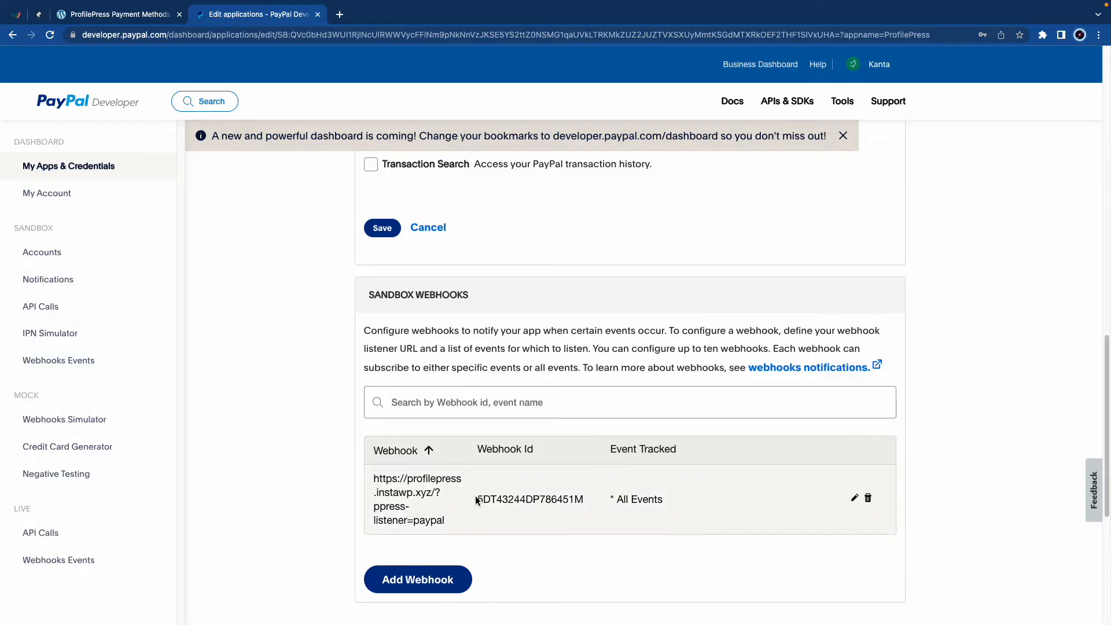
left_click(868, 498)
left_click(509, 464)
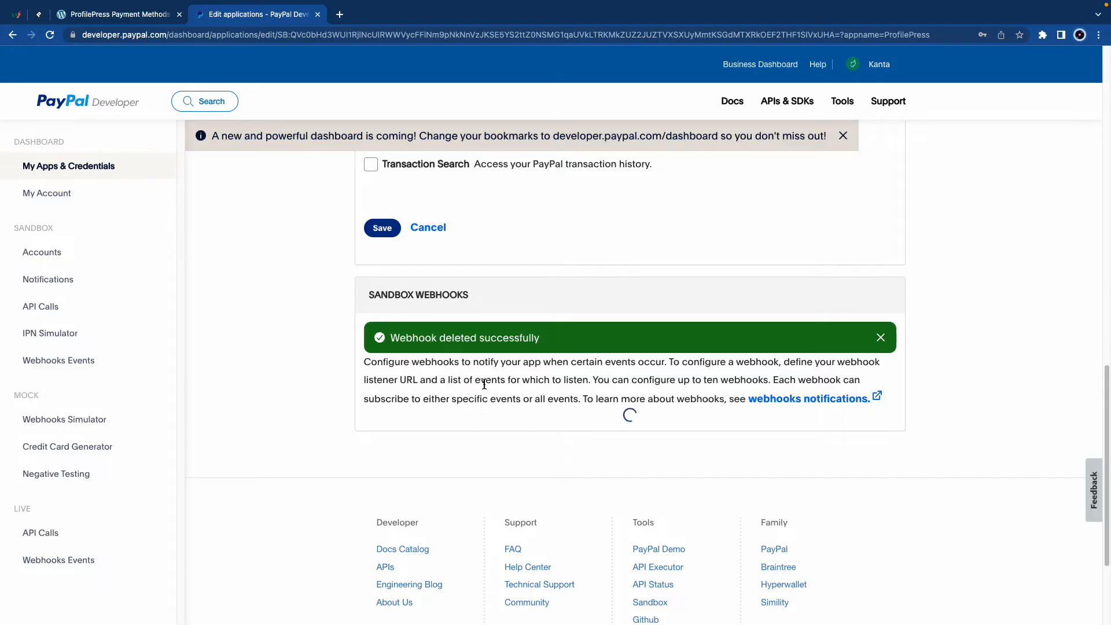
left_click(425, 512)
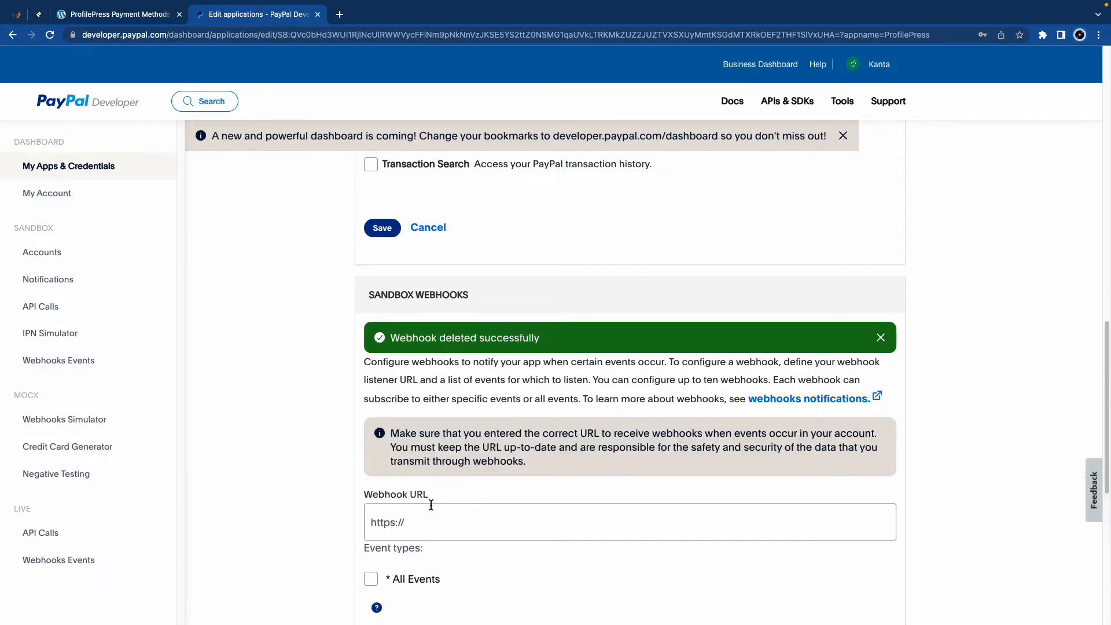
scroll(429, 461, "down", 2)
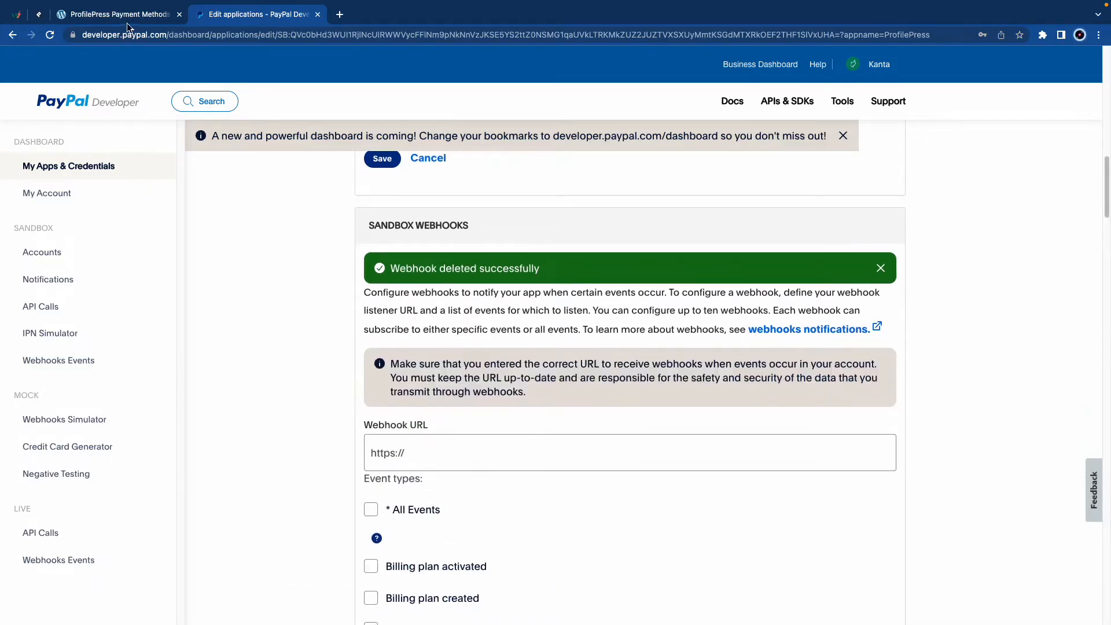
left_click(118, 14)
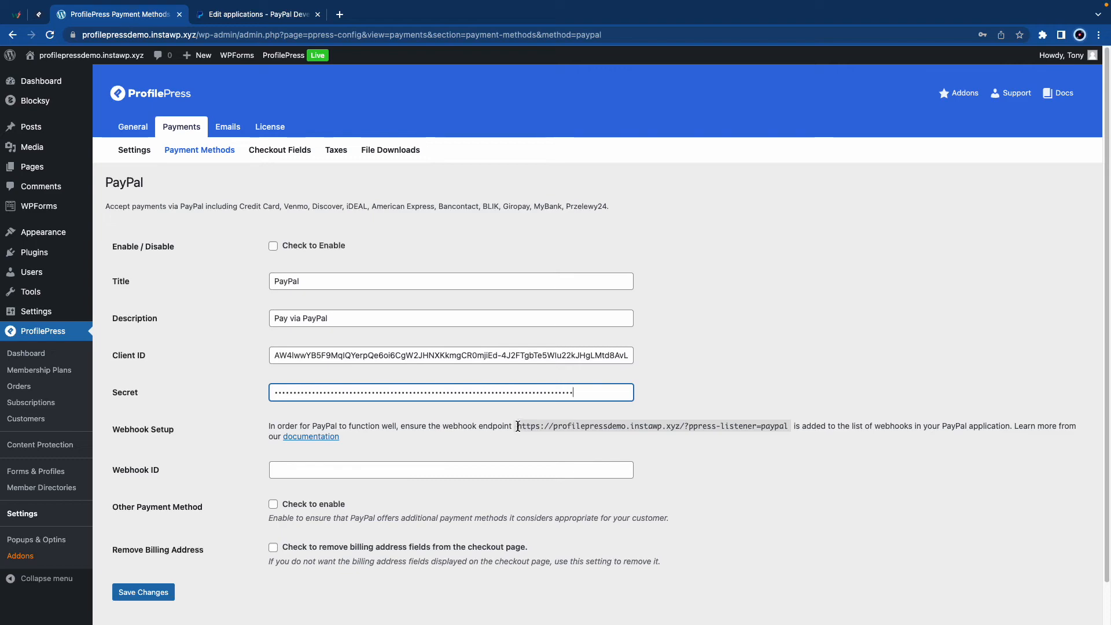
left_click_drag(518, 427, 788, 427)
right_click(781, 425)
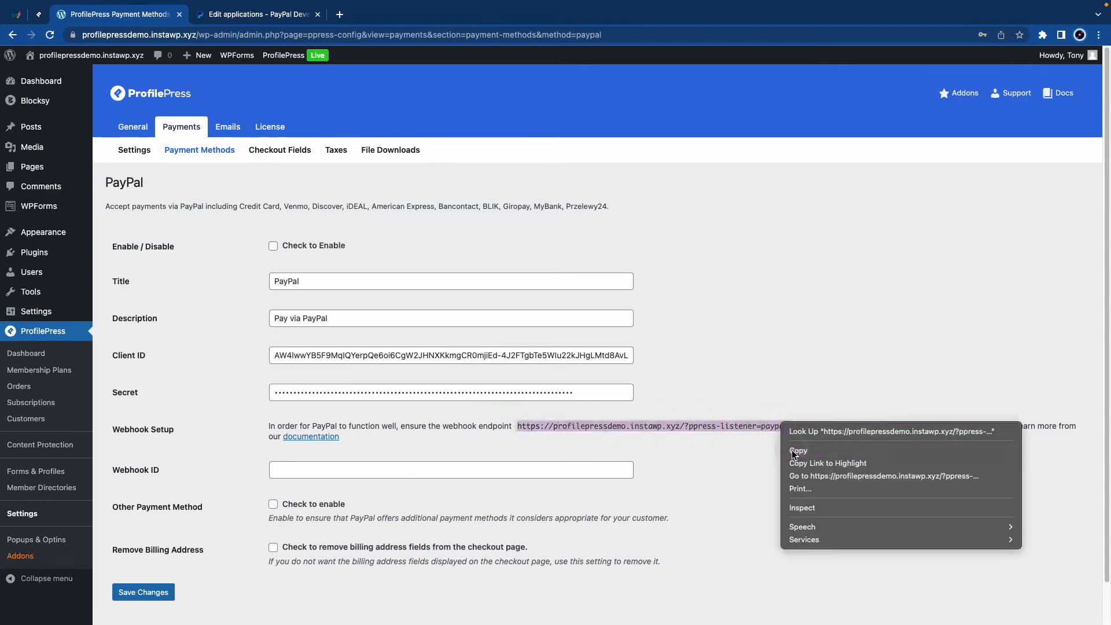
left_click(793, 451)
left_click(250, 14)
left_click(448, 444)
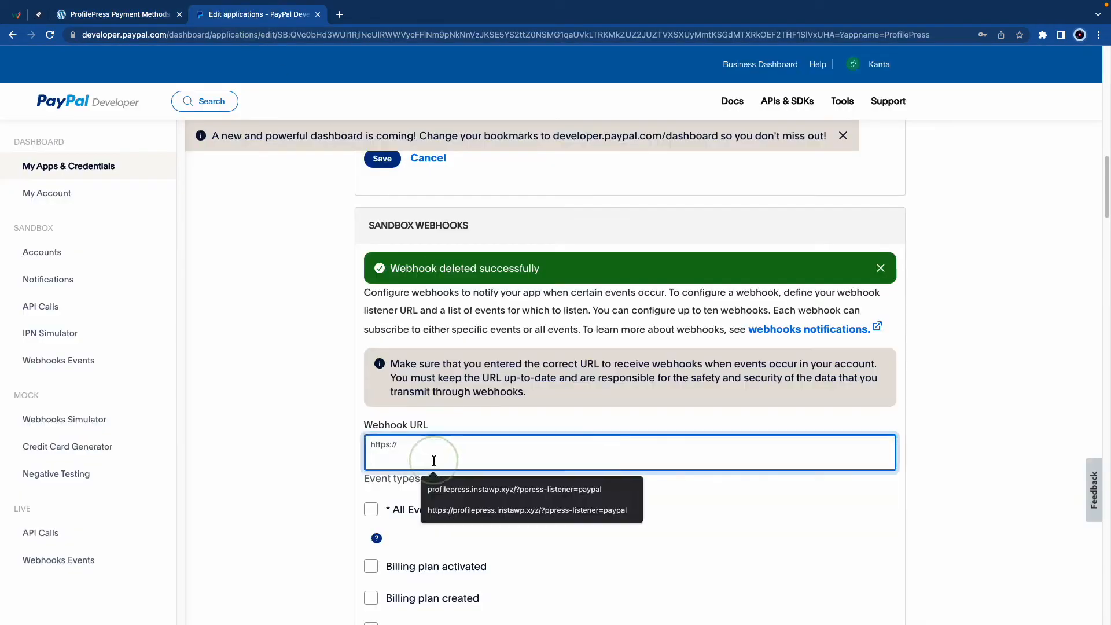
right_click(434, 455)
left_click(465, 537)
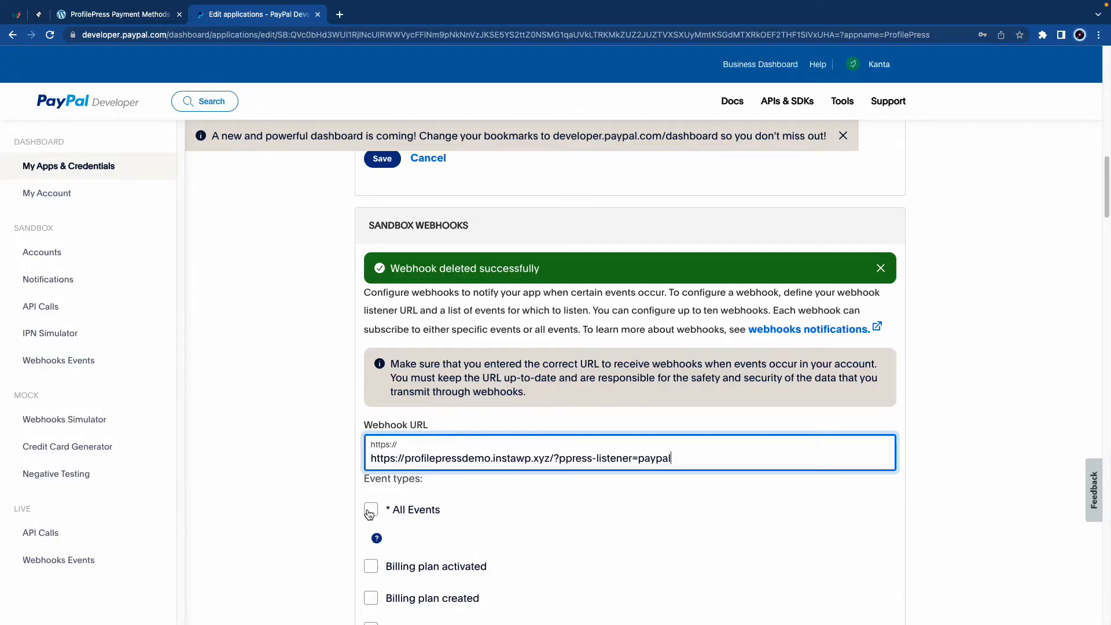
Subscribe the new webhook to All Events and save it
scroll(375, 572, "down", 5)
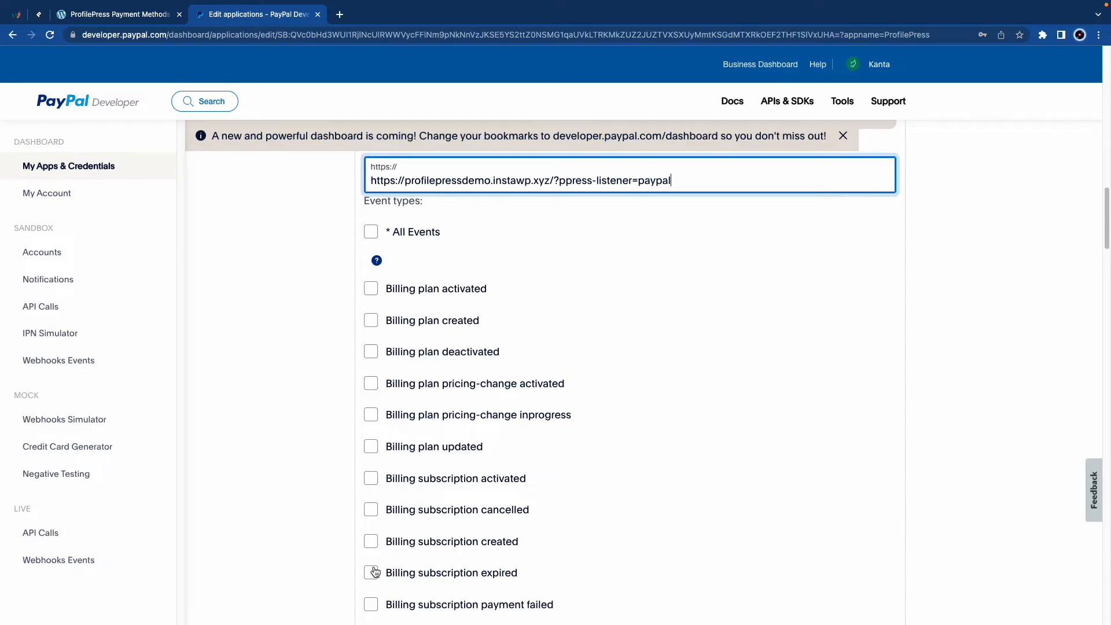
scroll(375, 572, "up", 4)
left_click(371, 440)
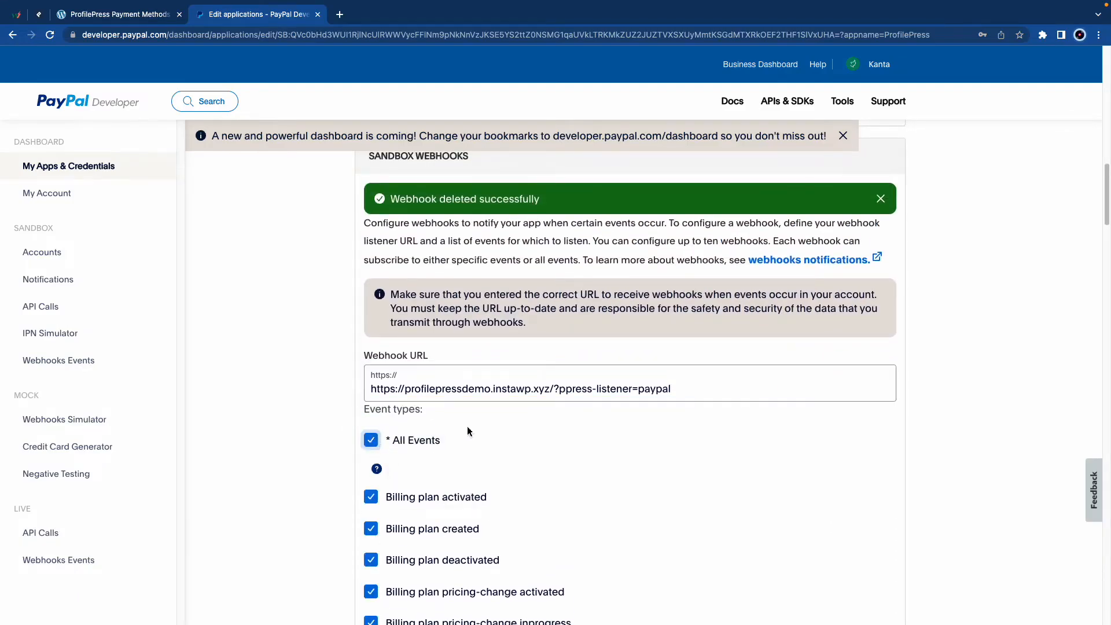
scroll(467, 426, "down", 20)
scroll(467, 430, "down", 20)
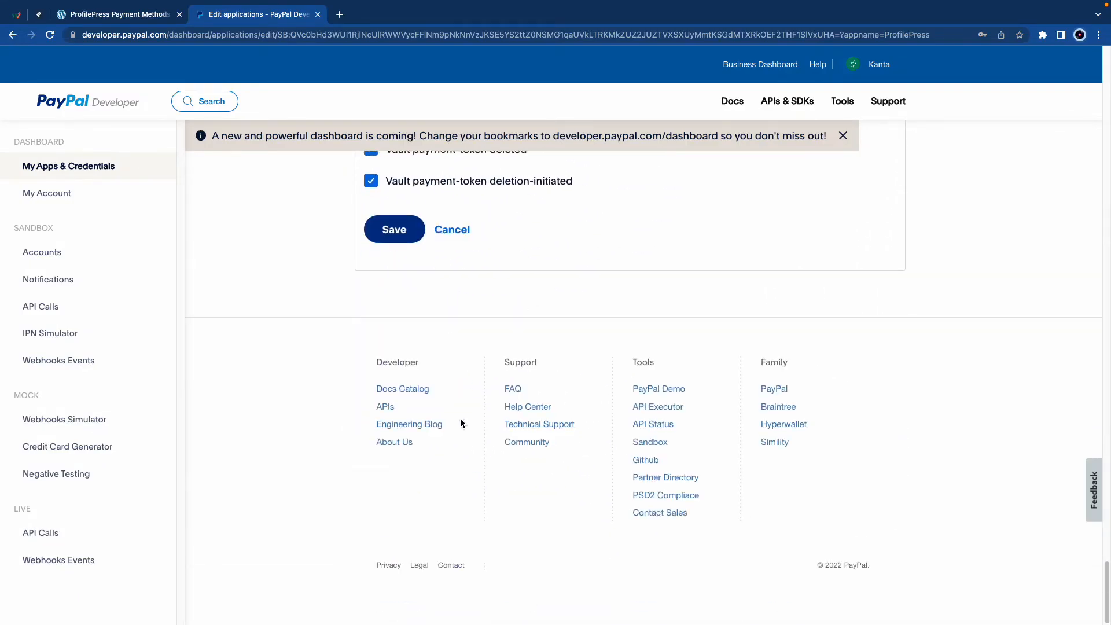
scroll(391, 382, "up", 3)
left_click(391, 373)
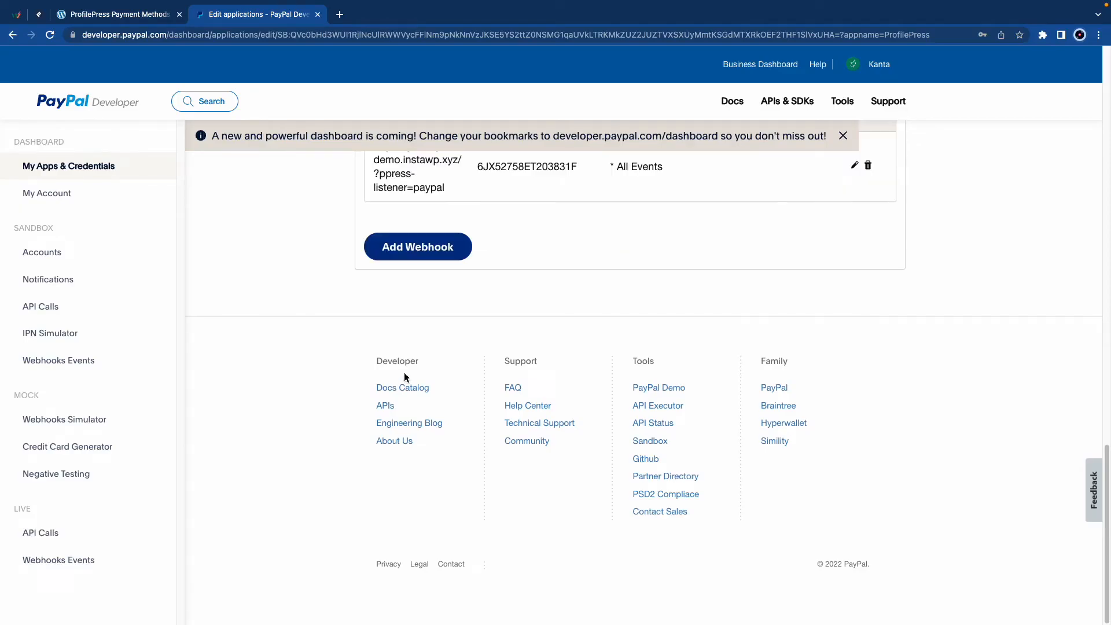
Copy the new webhook's ID from PayPal Developer and paste it into the Webhook ID field of ProfilePress's PayPal settings
scroll(528, 315, "up", 3)
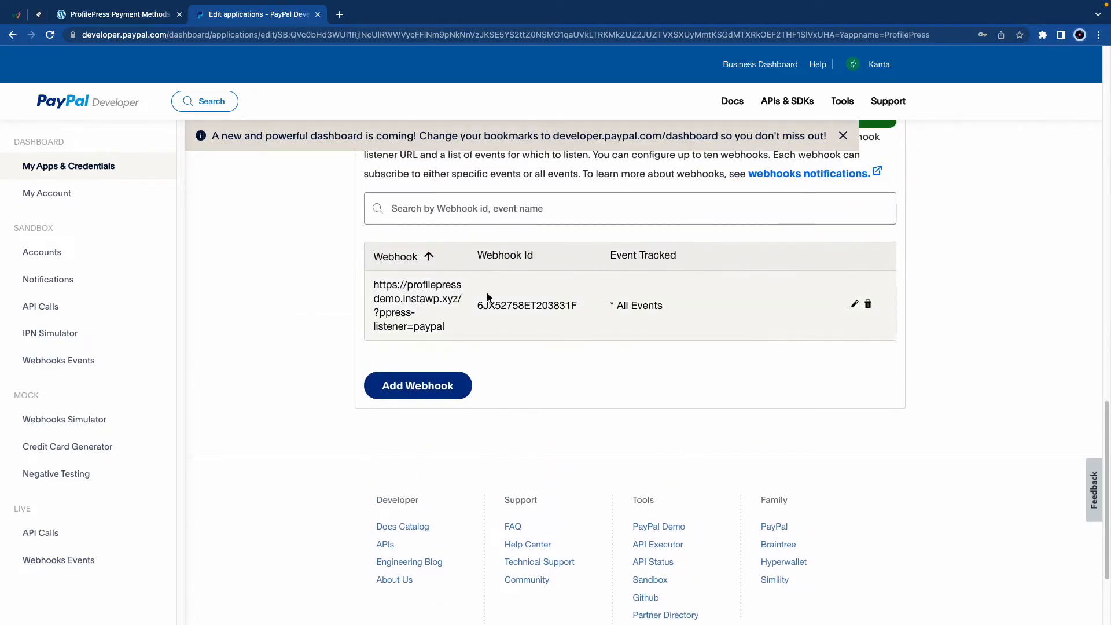
left_click_drag(479, 305, 582, 306)
right_click(571, 306)
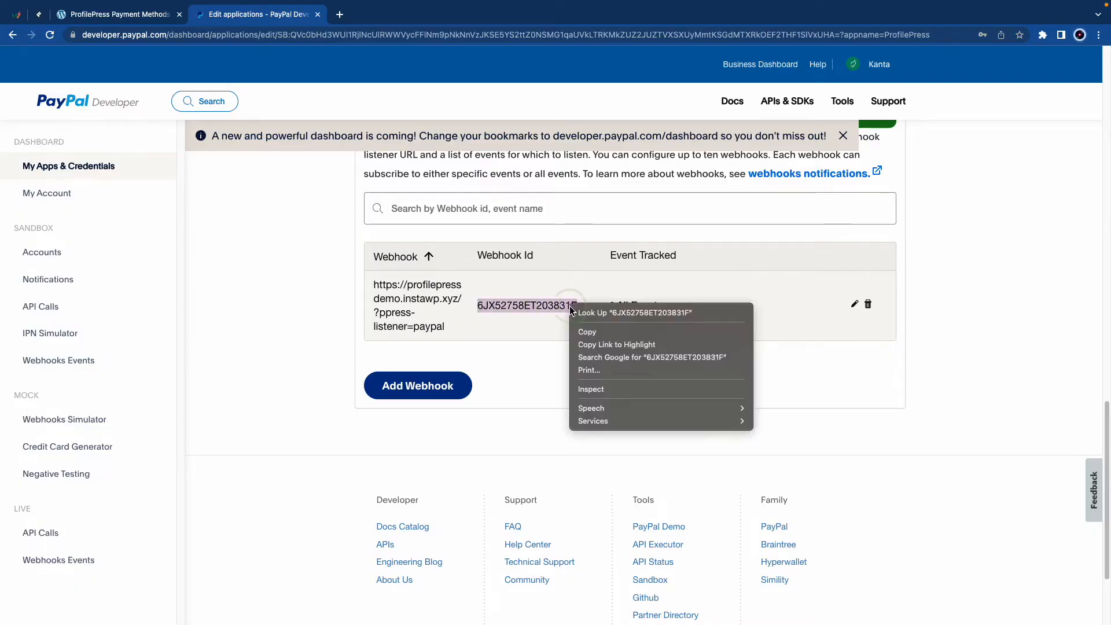
left_click(587, 332)
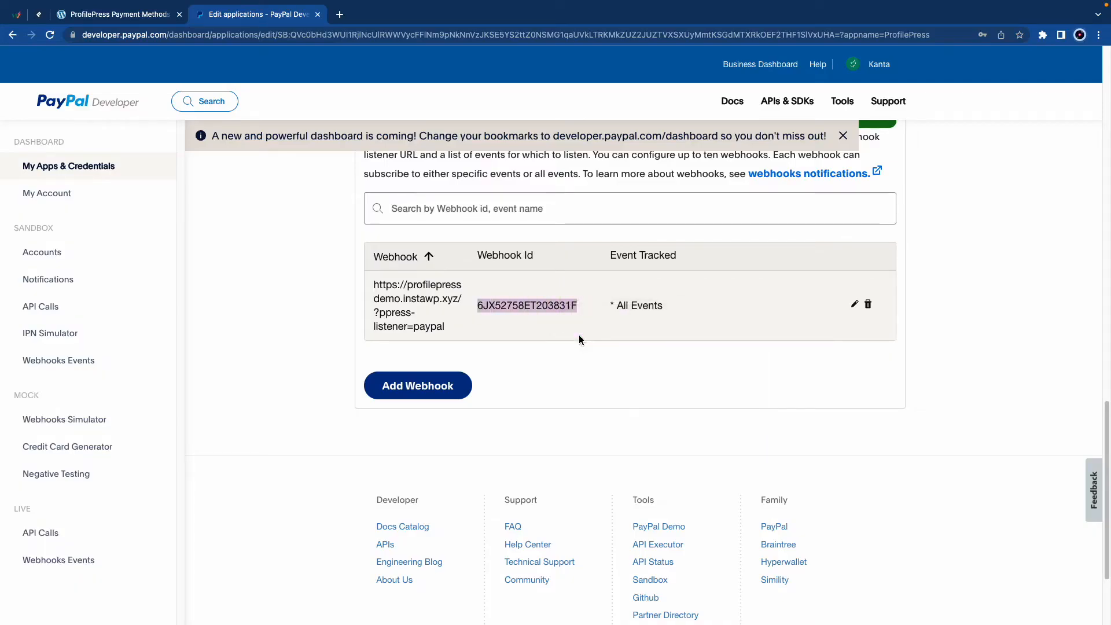
left_click(171, 18)
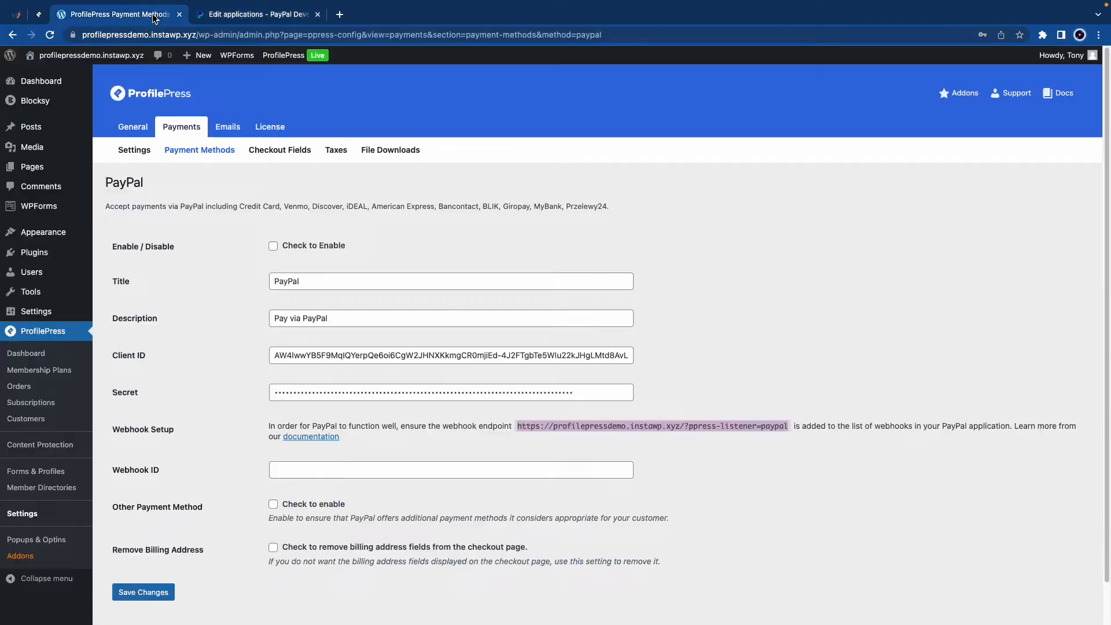
right_click(326, 468)
left_click(353, 533)
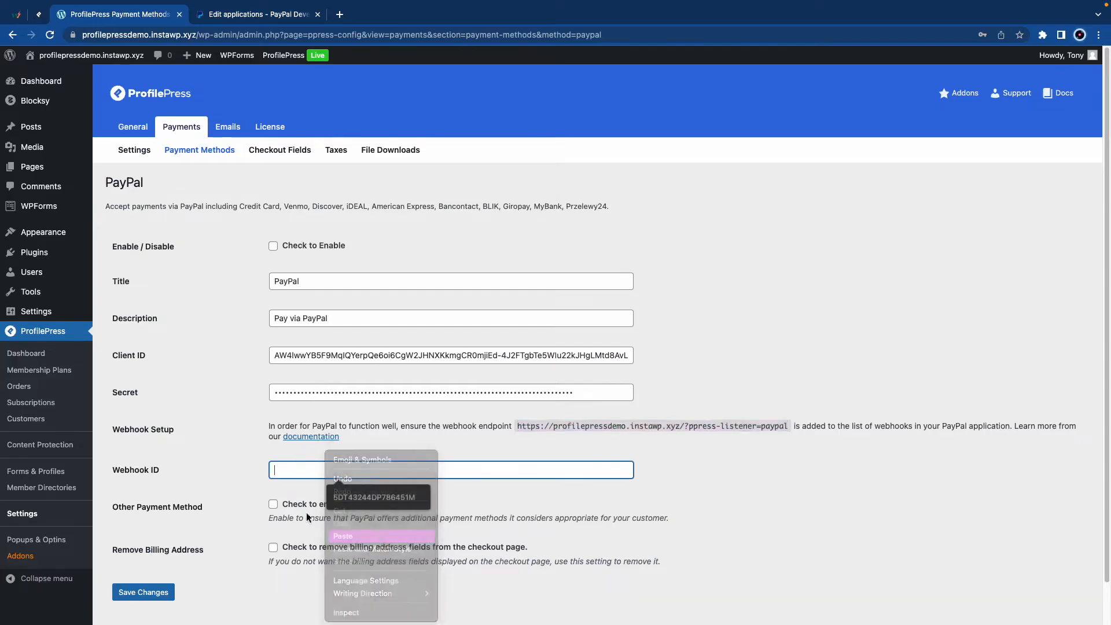
left_click(281, 493)
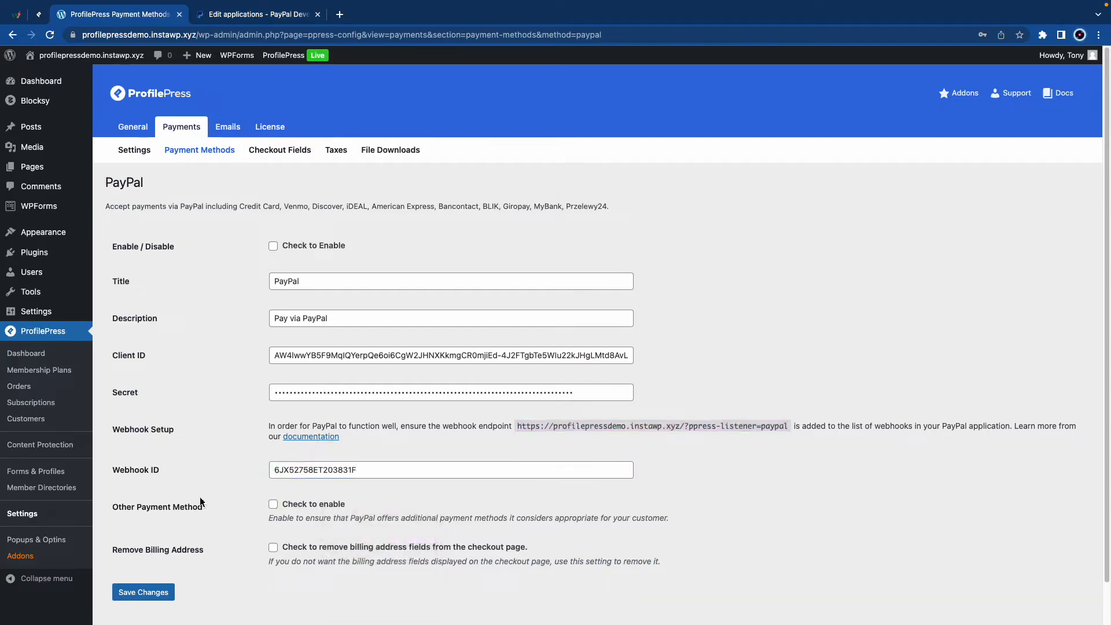
Enable Other Payment Method and Remove Billing Address for PayPal, and save the settings
left_click(274, 505)
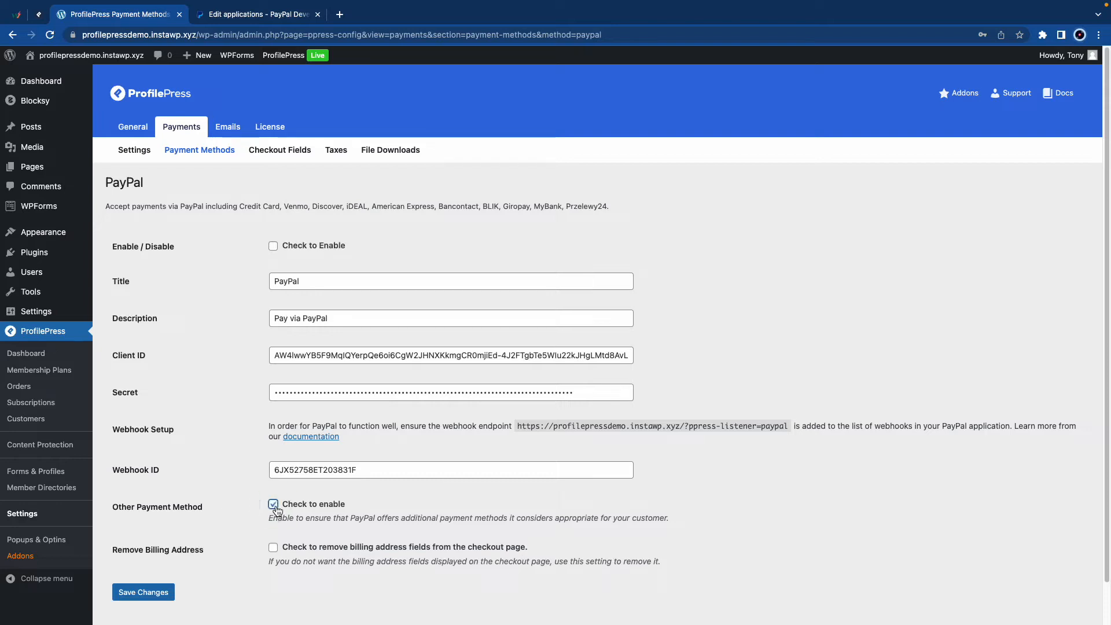
left_click(277, 551)
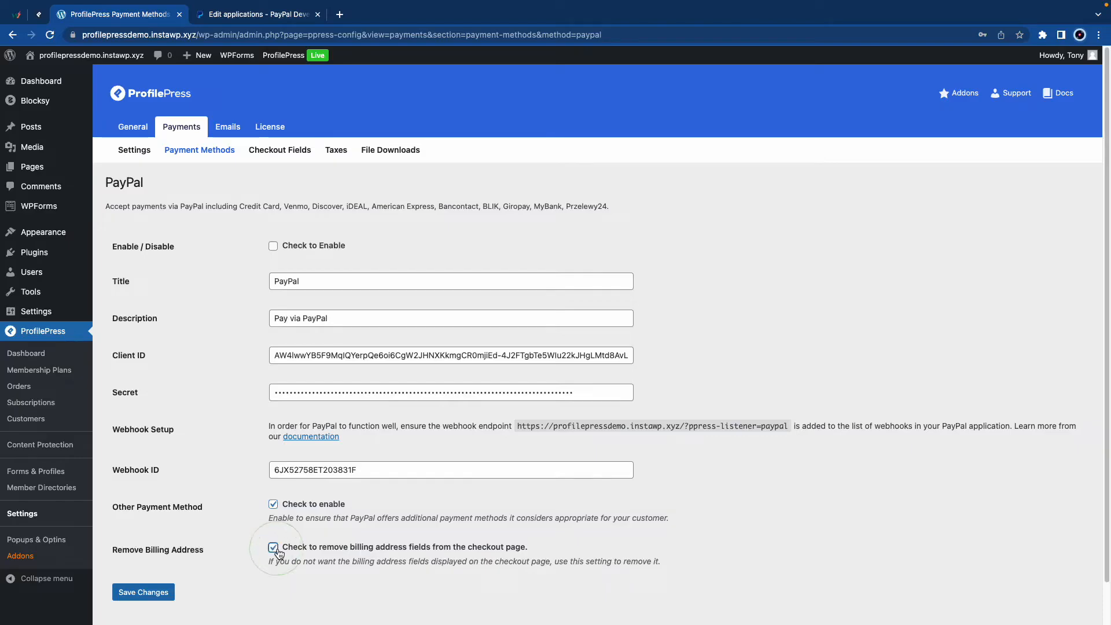
left_click(159, 592)
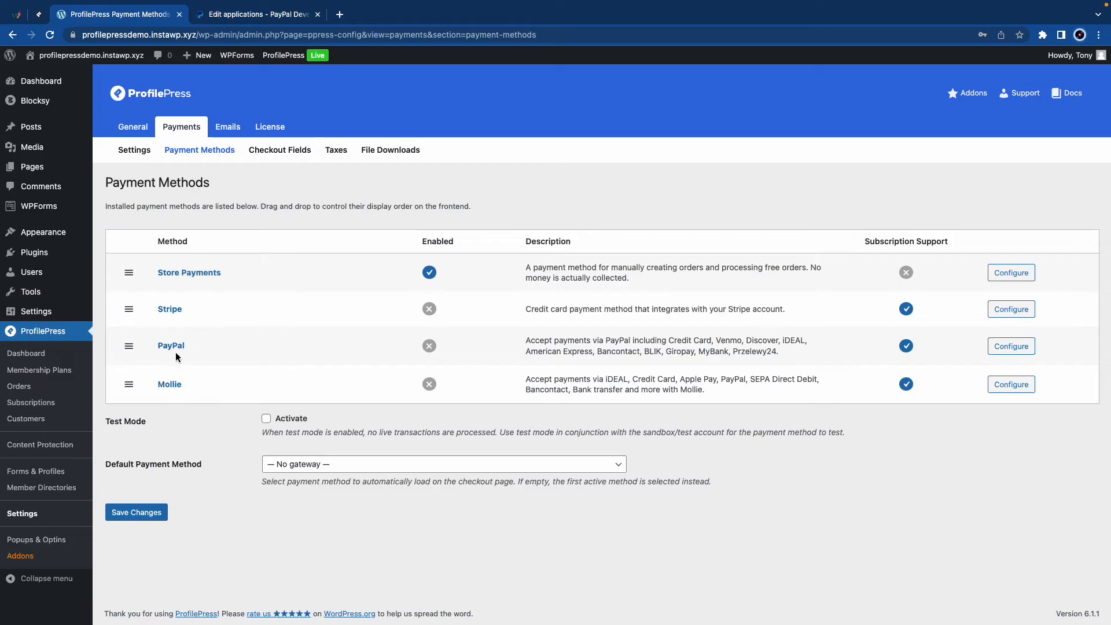
Reopen the PayPal payment method's settings, enable PayPal, and save the changes
left_click(173, 349)
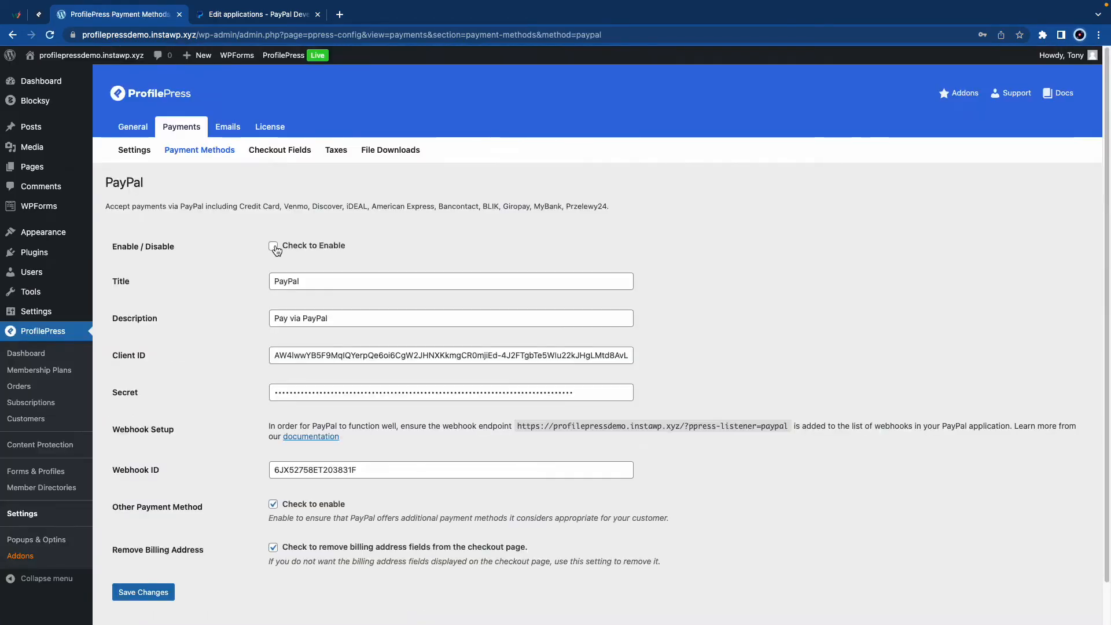
left_click(273, 246)
left_click(155, 591)
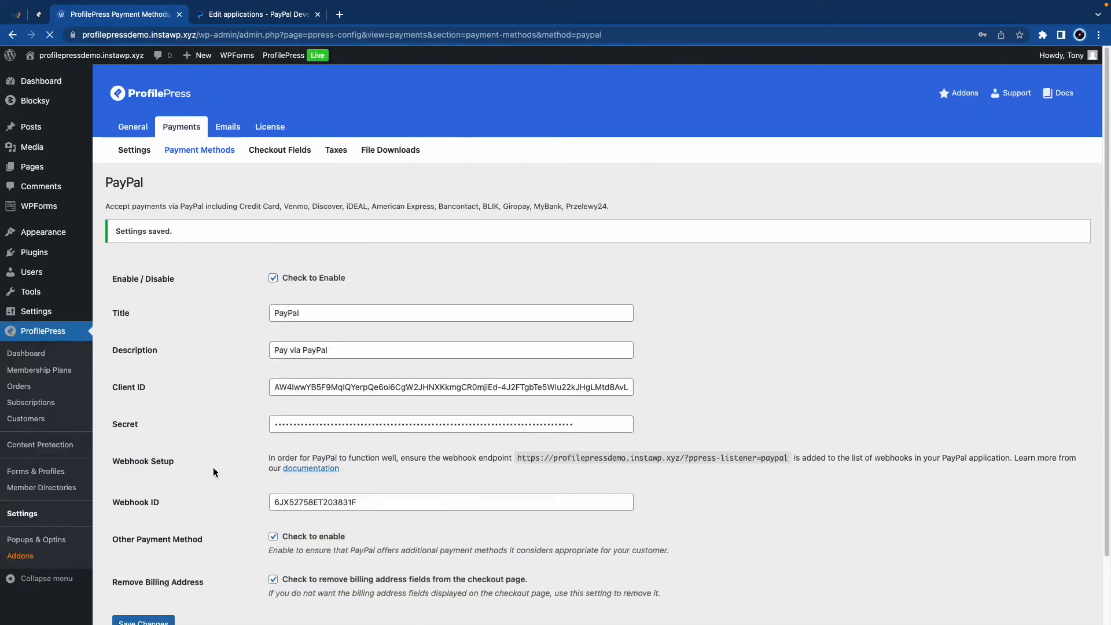
Activate test mode for the payment methods, set PayPal as the default payment method, and save the changes
left_click(189, 157)
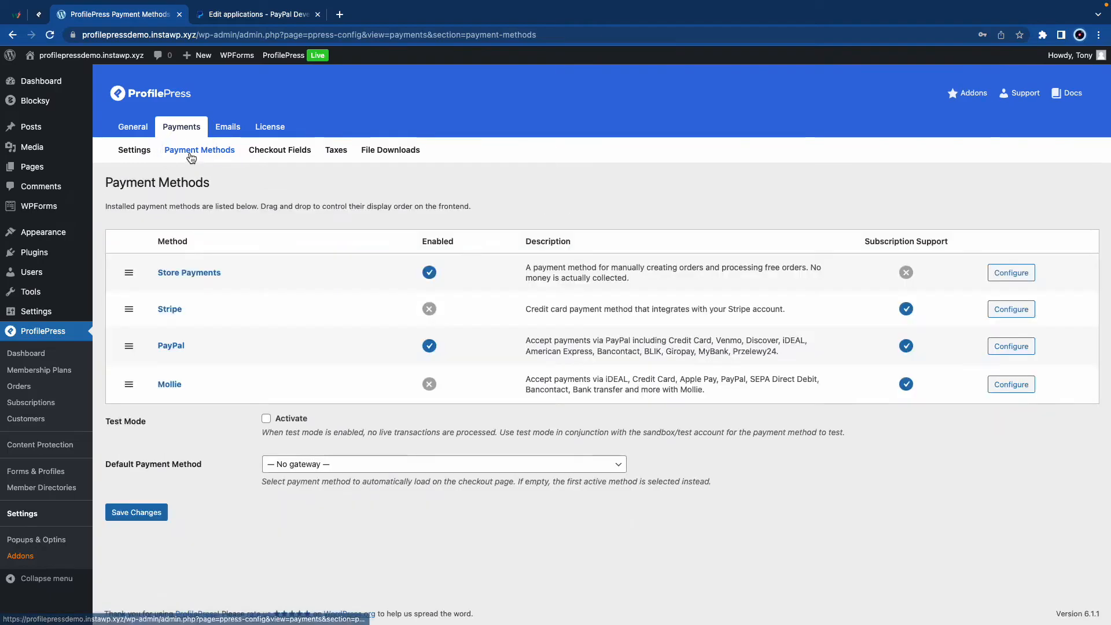
left_click(270, 420)
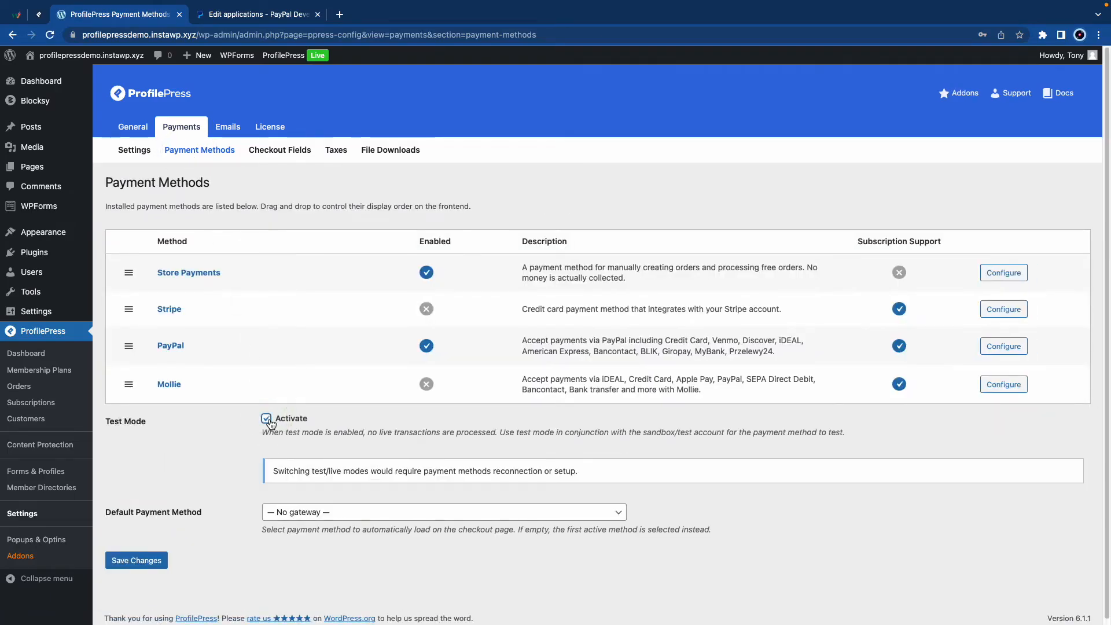
left_click(289, 513)
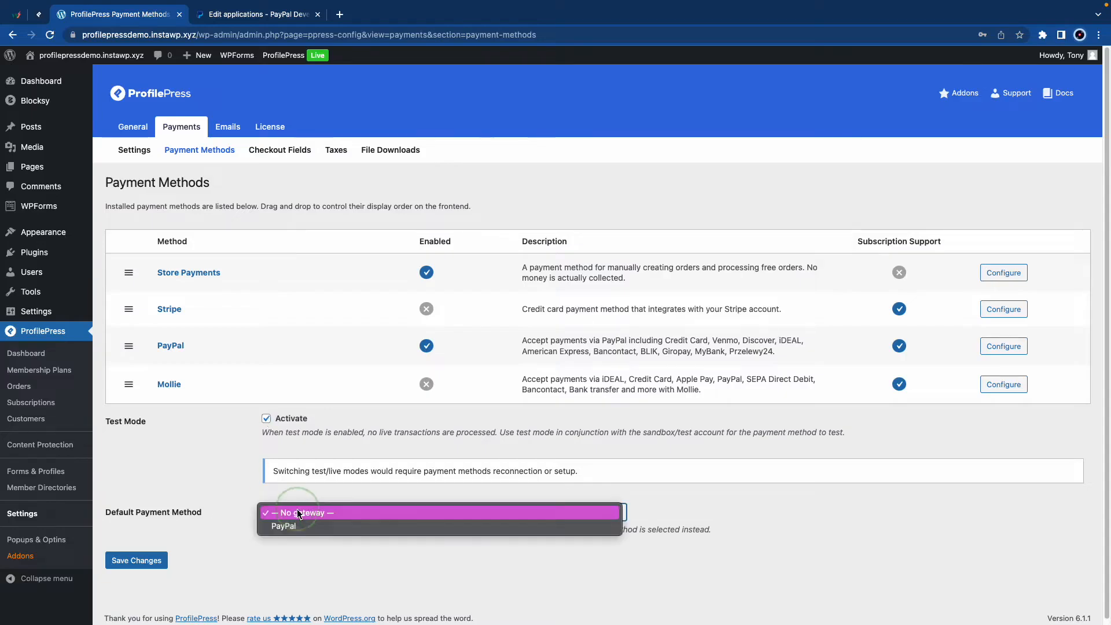
left_click(292, 530)
left_click(155, 560)
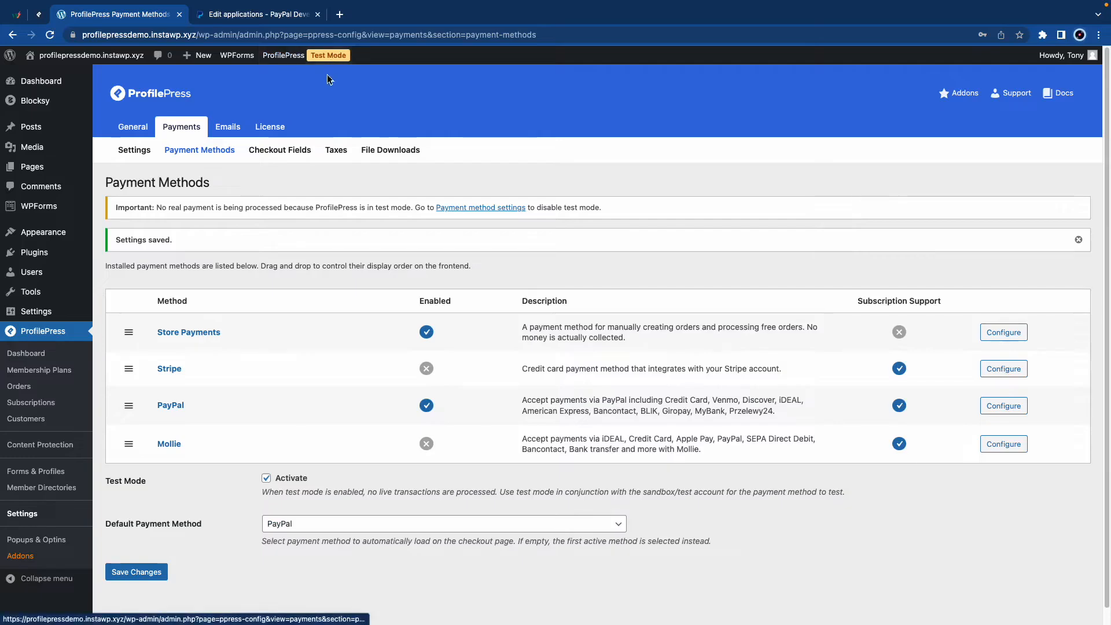
left_click(317, 14)
Add a Confirm Password field to the checkout's Account Information, place it directly below Password, and save the changes
left_click(277, 151)
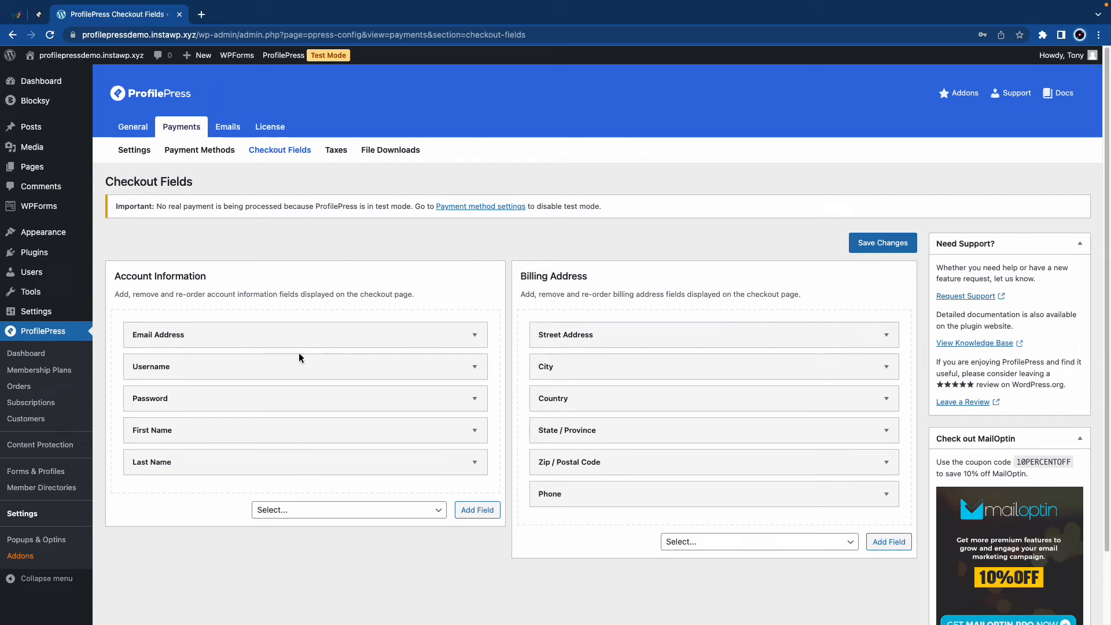
mouse_move(302, 424)
left_mouse_down()
mouse_move(300, 392)
mouse_move(296, 435)
left_mouse_up()
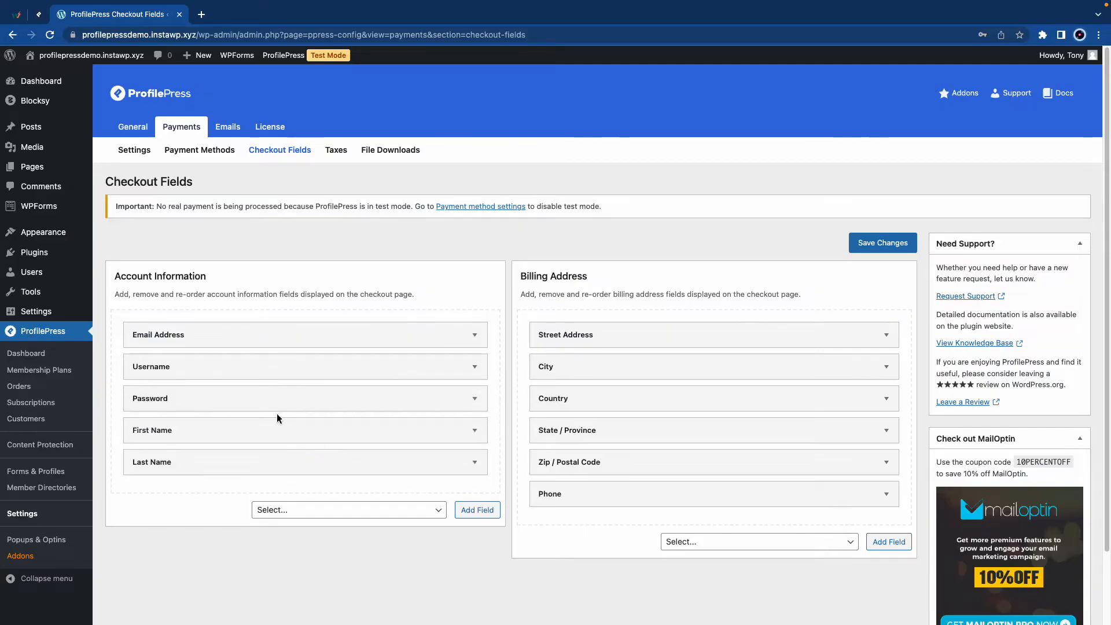
left_click(363, 509)
scroll(357, 518, "down", 3)
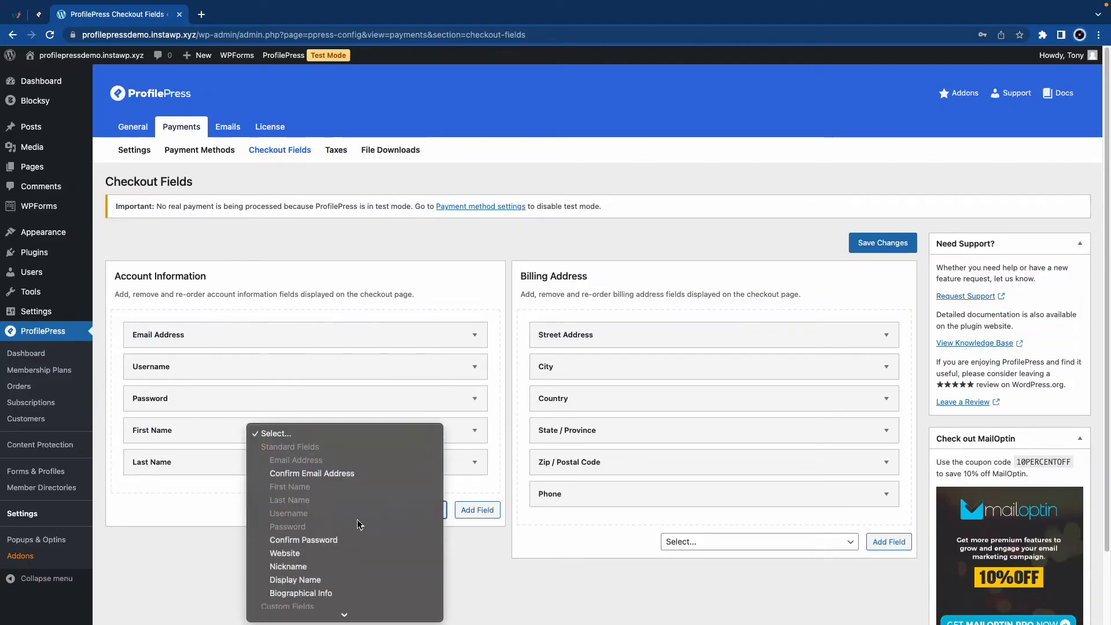
left_click(313, 540)
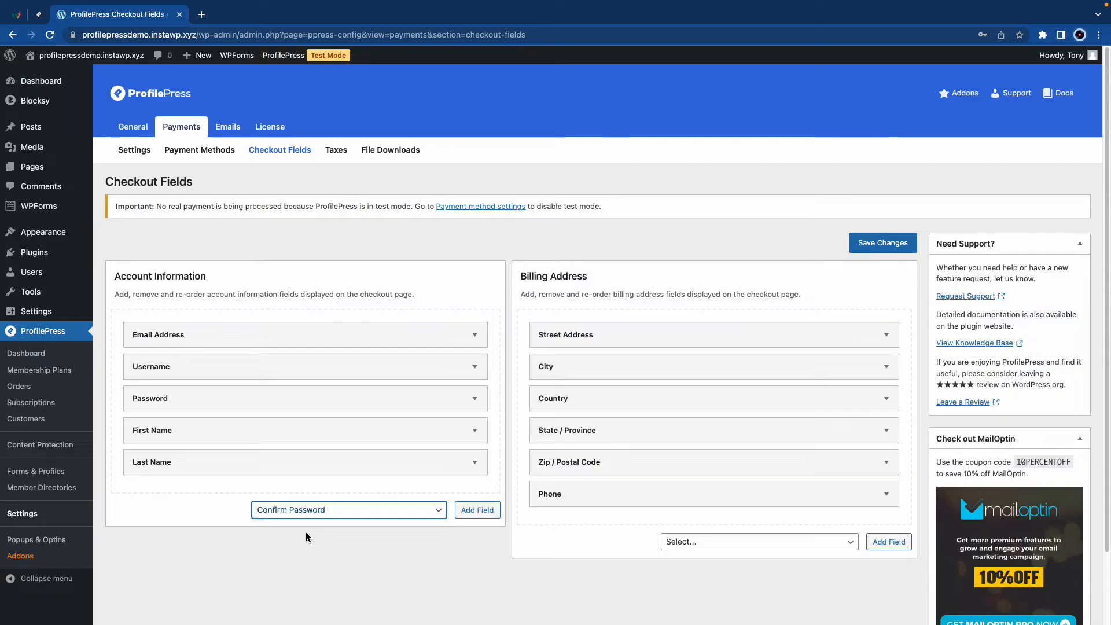
left_click(475, 510)
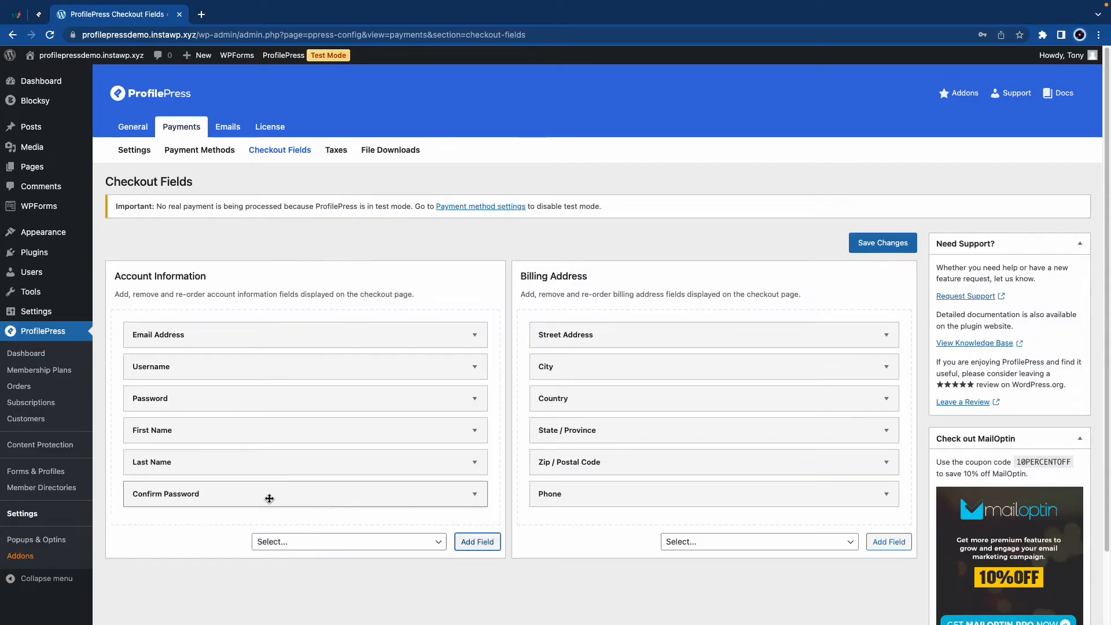
left_click_drag(269, 499, 265, 429)
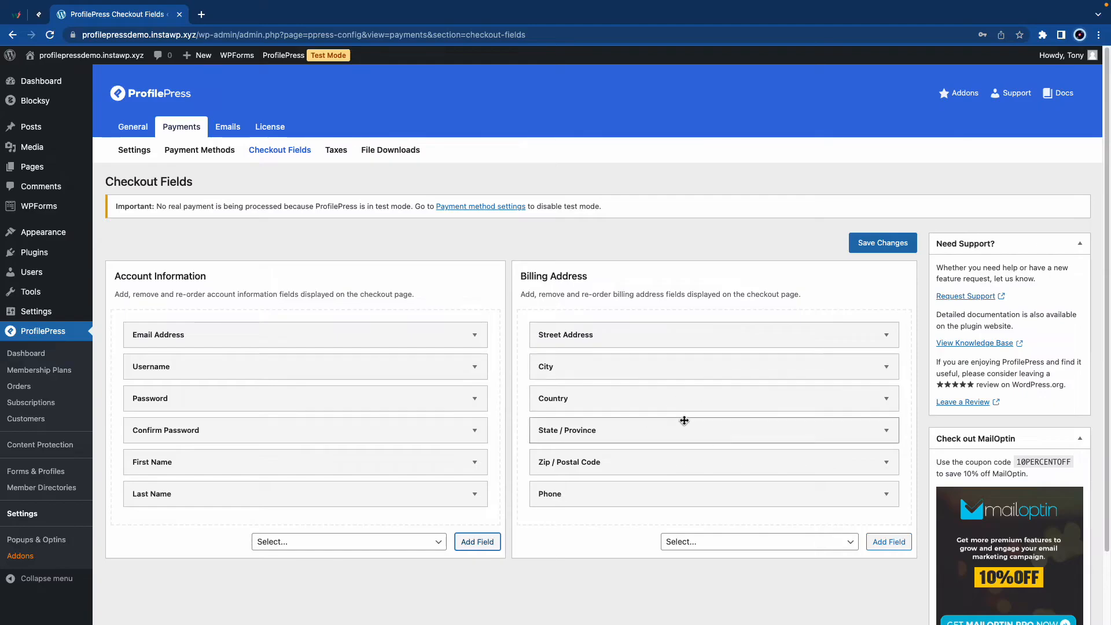
left_click(871, 245)
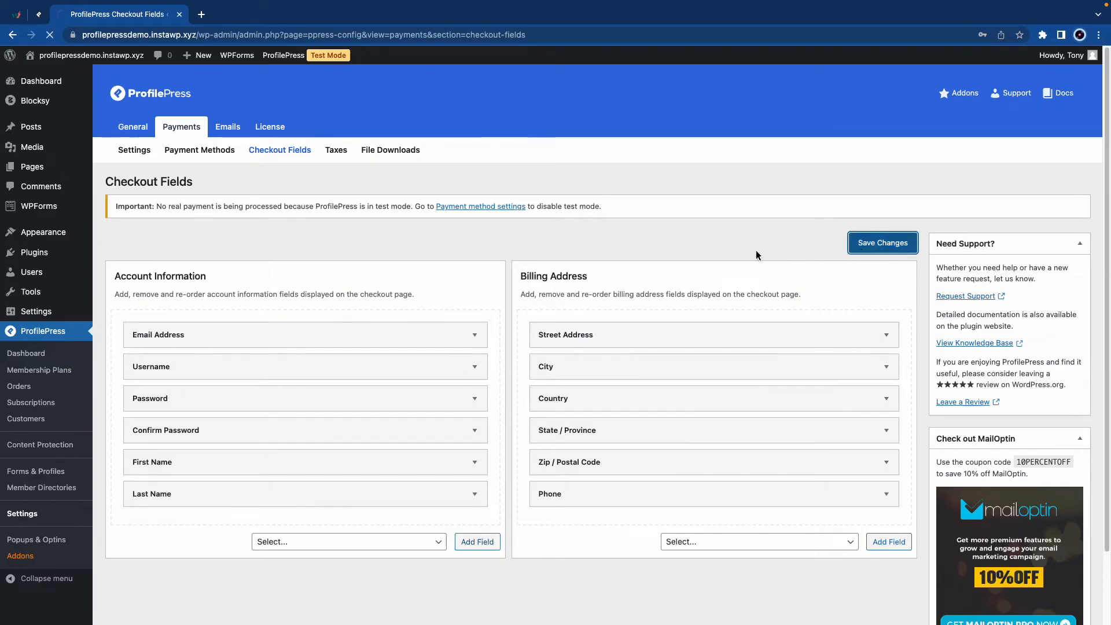
Review the tax setup, EU VAT and tax rate options in the payment settings
left_click(345, 154)
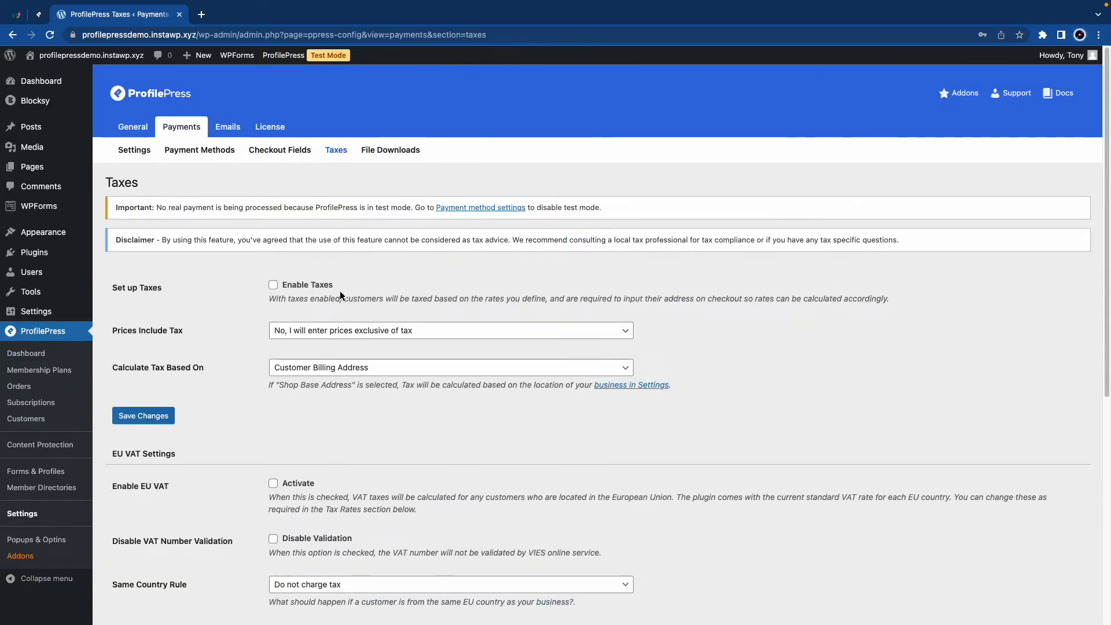
scroll(369, 322, "down", 5)
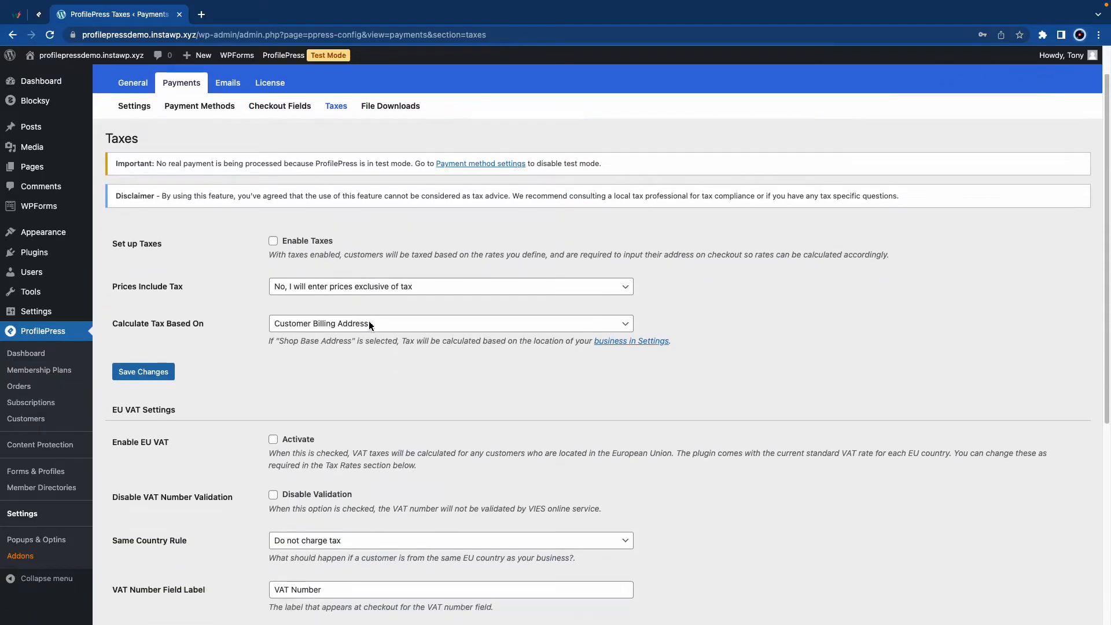
scroll(369, 325, "up", 5)
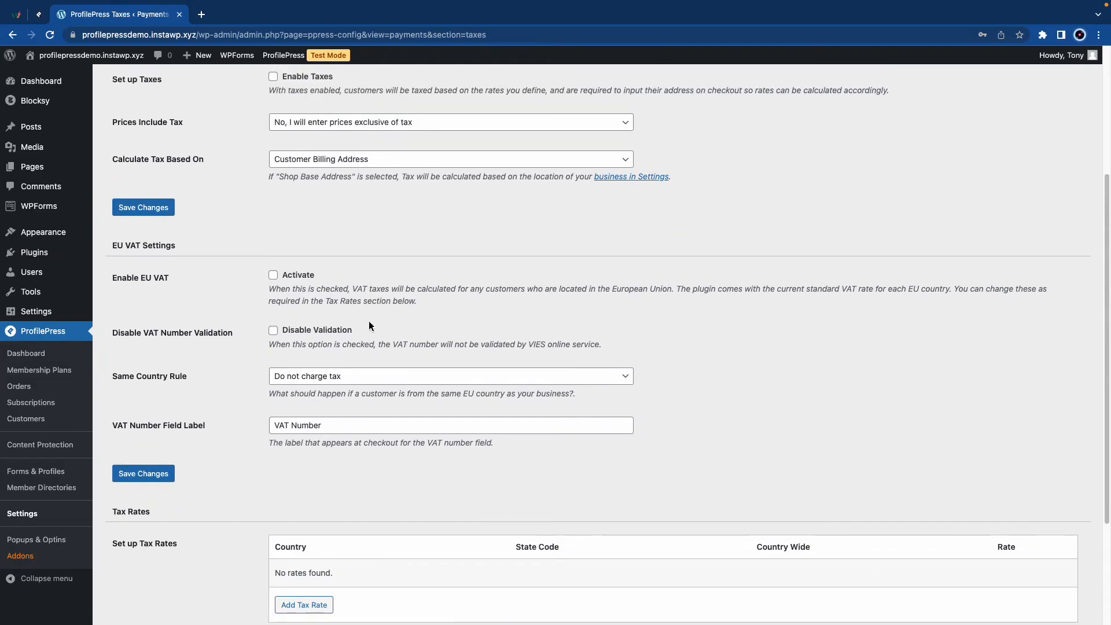
scroll(369, 326, "up", 2)
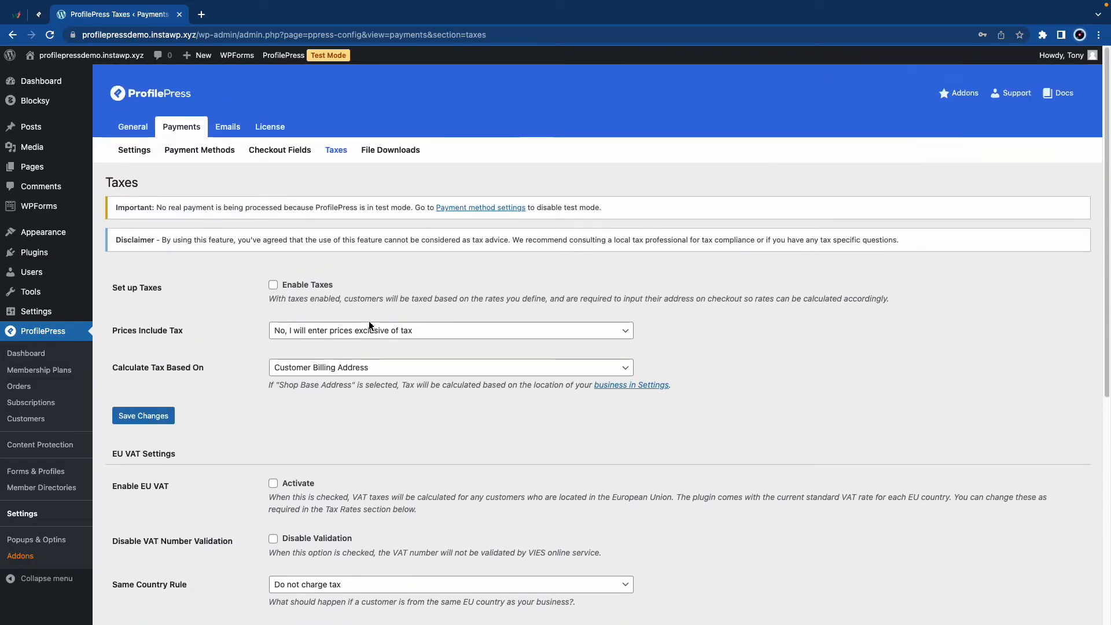
Keep Force Downloads as the download method, require login for downloads, append a unique string to filenames, and save the file download settings
left_click(387, 152)
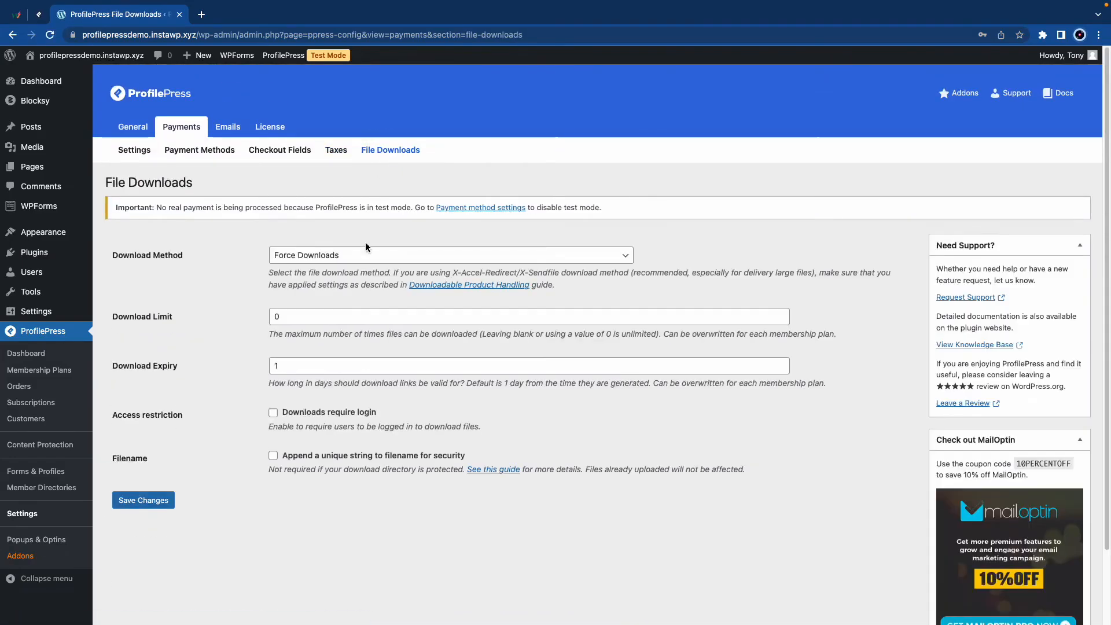
left_click(307, 256)
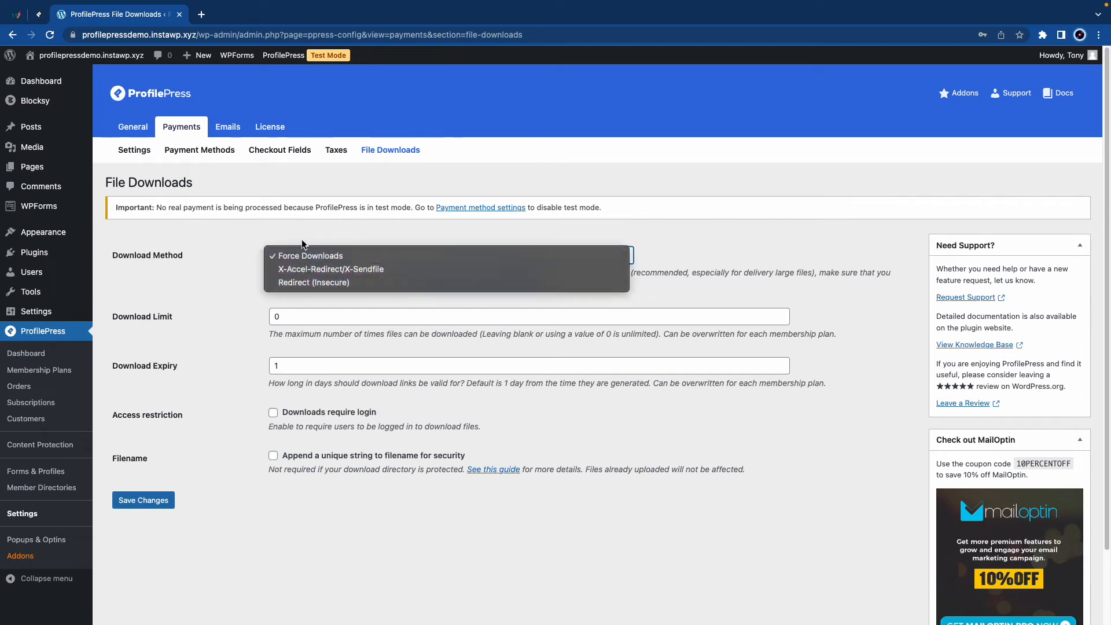
left_click(294, 244)
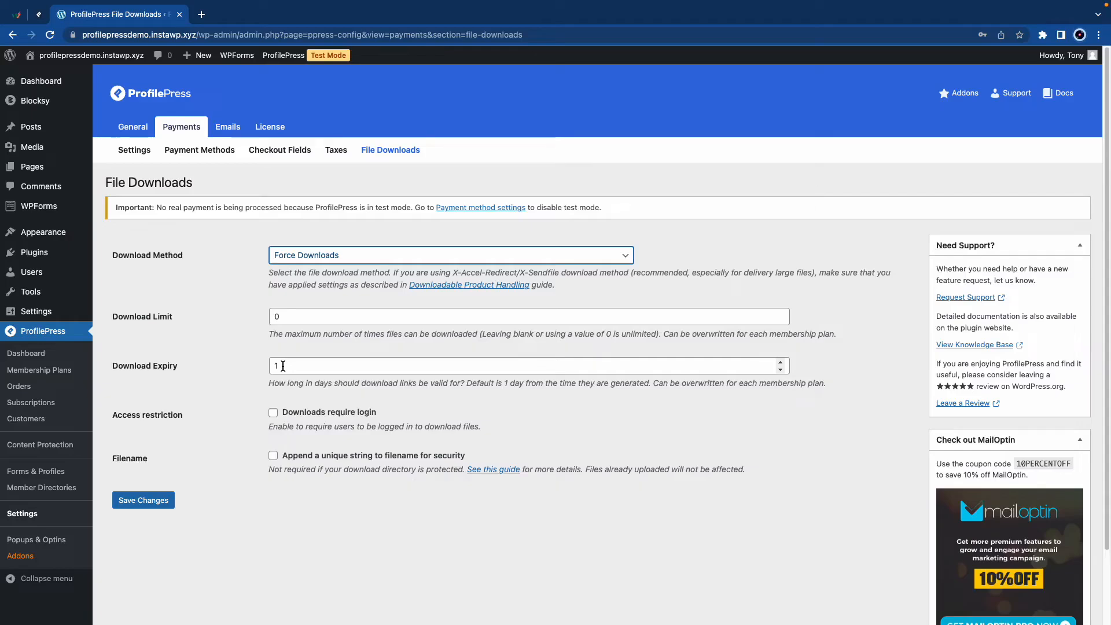
left_click(280, 414)
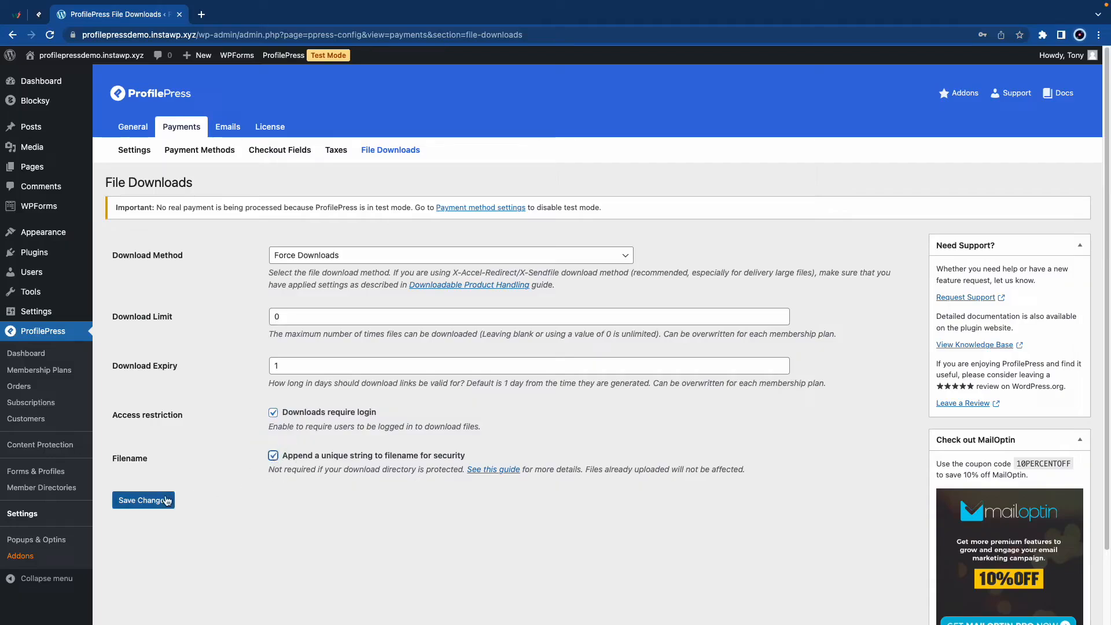
left_click(142, 502)
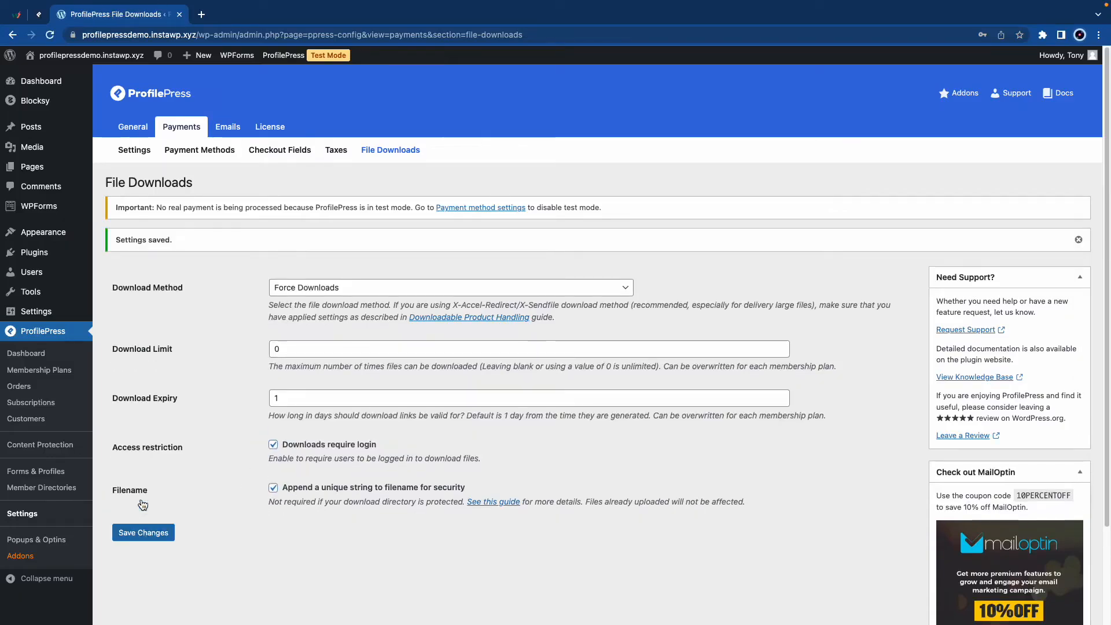
Open the business information setup, shorten the Business Name to profilepressdemo, and fill in the business's street address and city
left_click(29, 353)
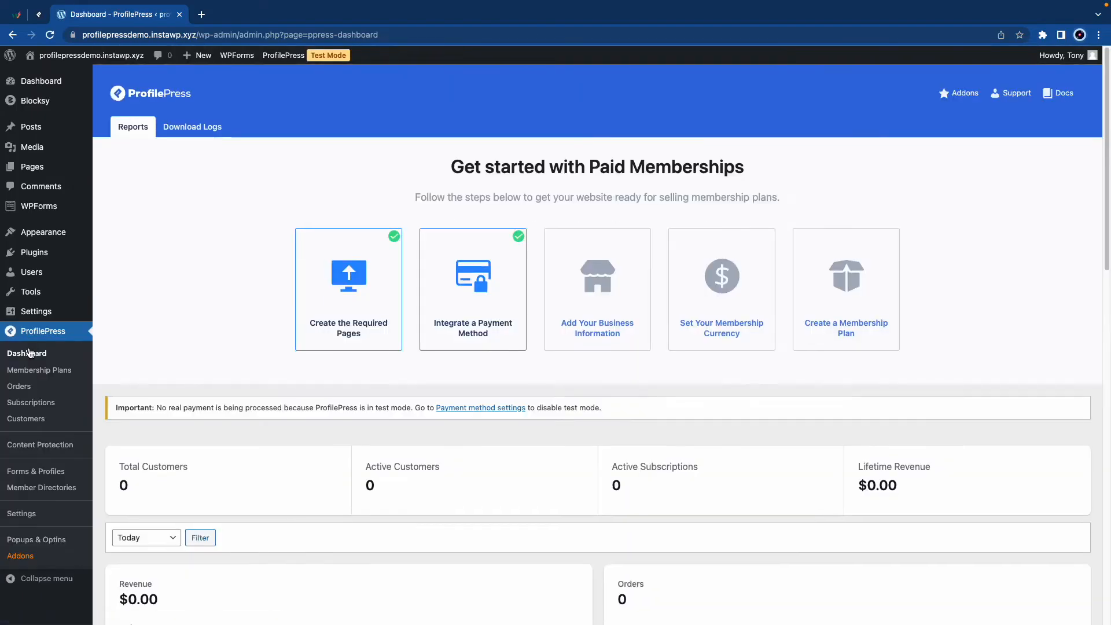
left_click(600, 330)
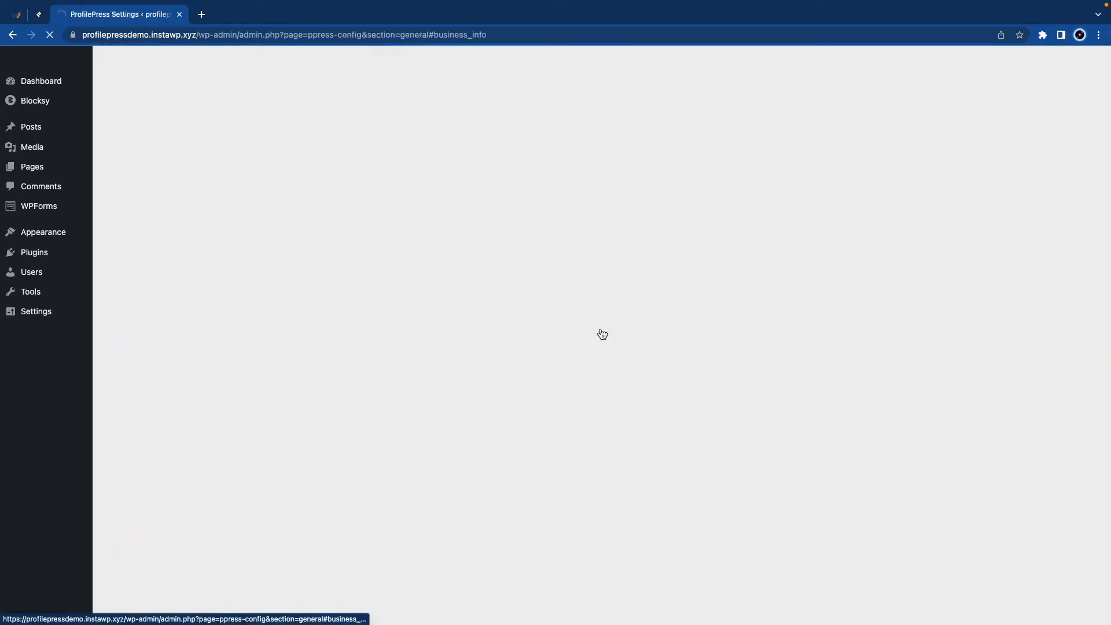
left_click_drag(630, 283, 578, 283)
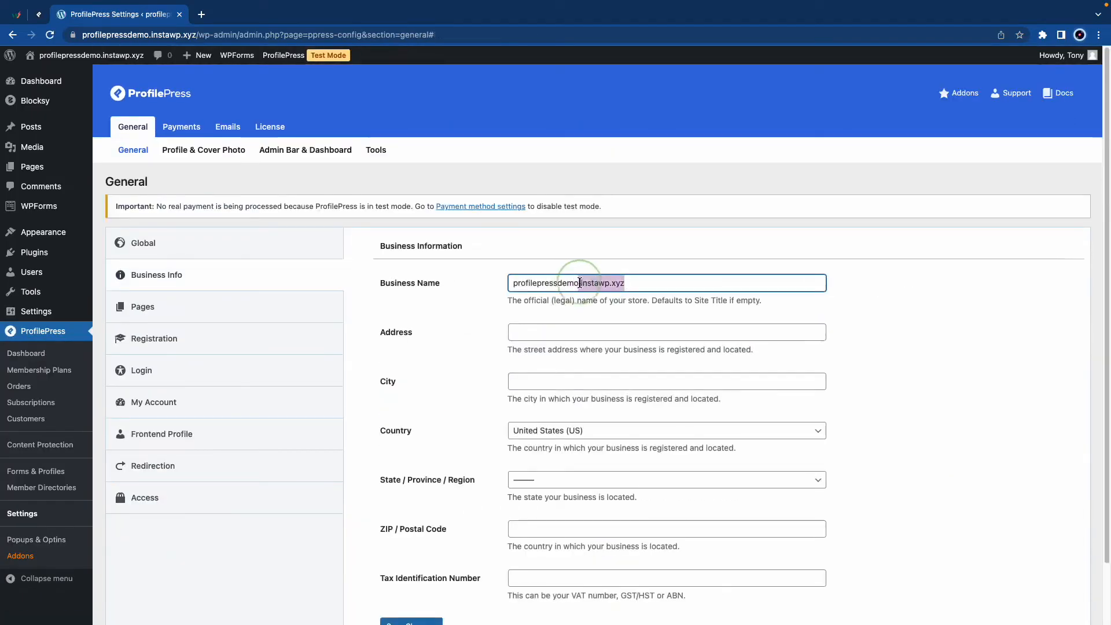
key("BackSpace")
left_click(588, 334)
left_click(597, 360)
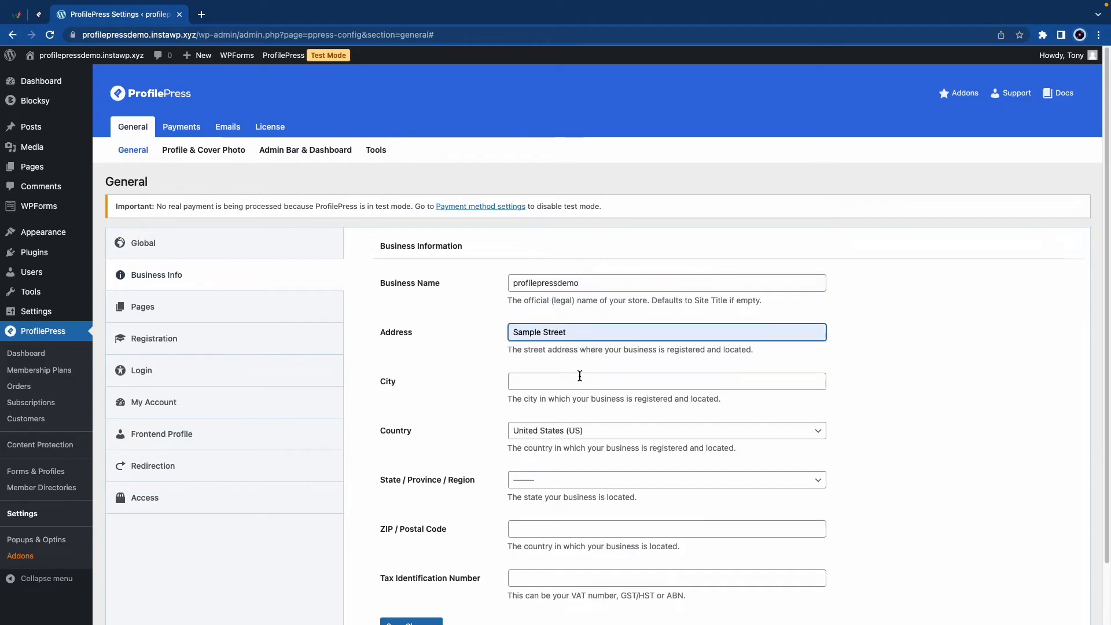
left_click(567, 382)
left_click(565, 409)
Set the business's state to Alaska, fill in the postal code and tax identification number, and save the business information
left_click(533, 479)
left_click(539, 506)
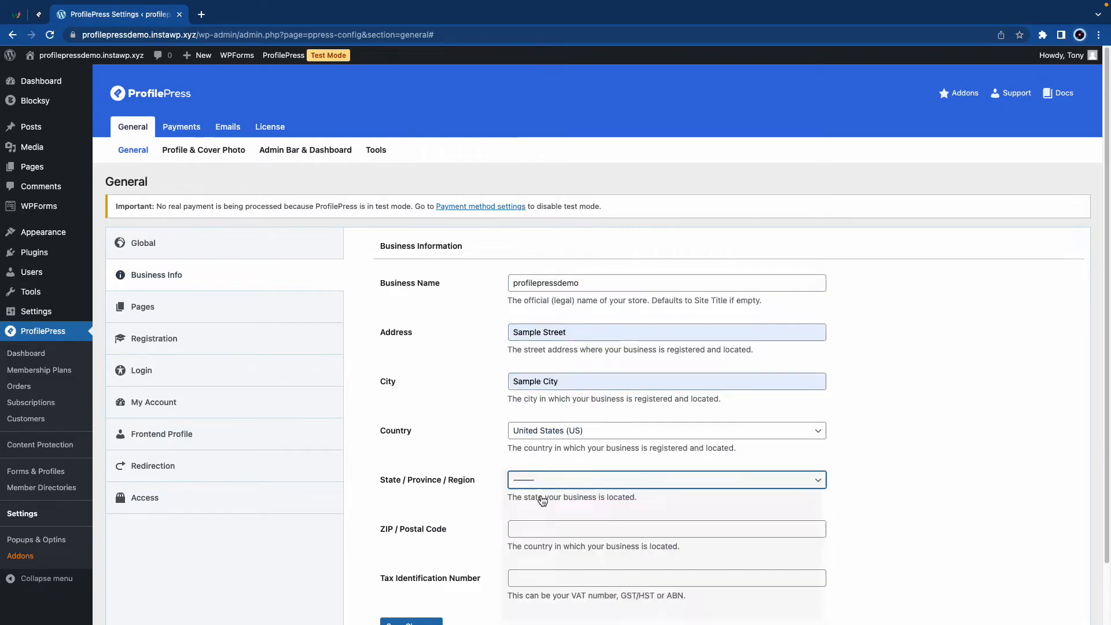
scroll(540, 500, "down", 2)
left_click(541, 463)
left_click(573, 488)
left_click(535, 513)
left_click(574, 536)
scroll(588, 390, "up", 2)
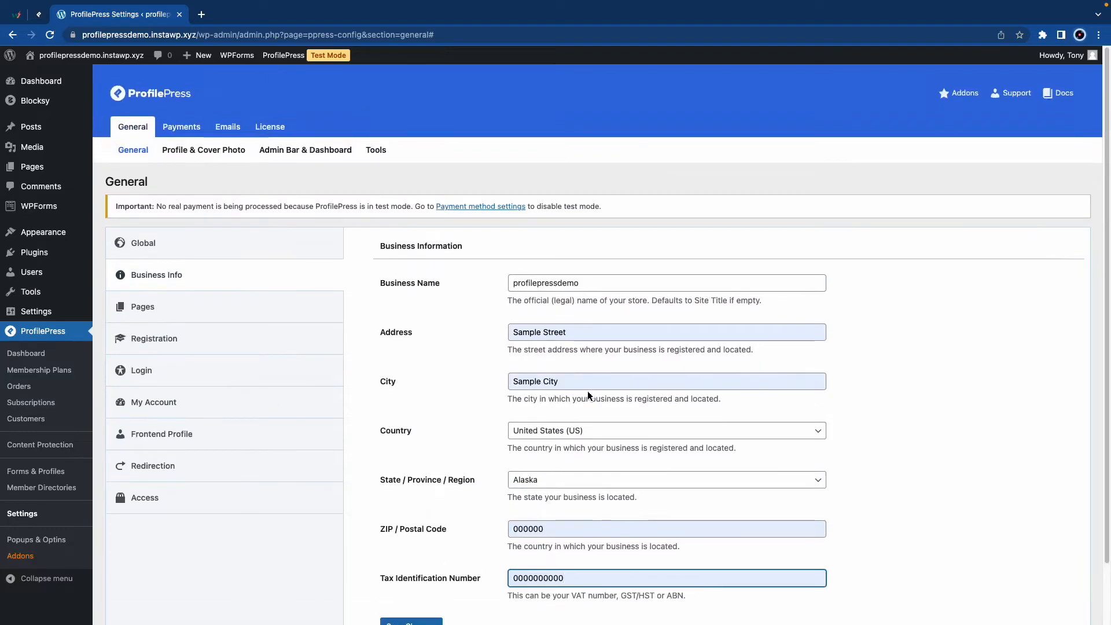
scroll(588, 391, "down", 2)
left_click(430, 561)
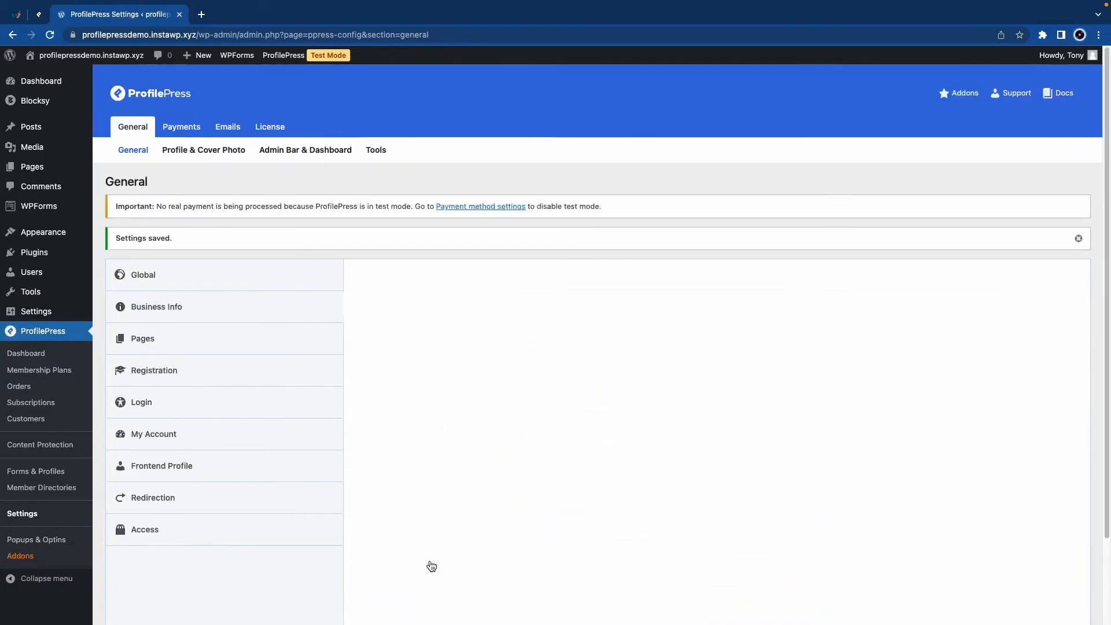
Open the membership currency setup from the ProfilePress dashboard and keep United States (US) Dollar ($) as the currency
left_click(35, 355)
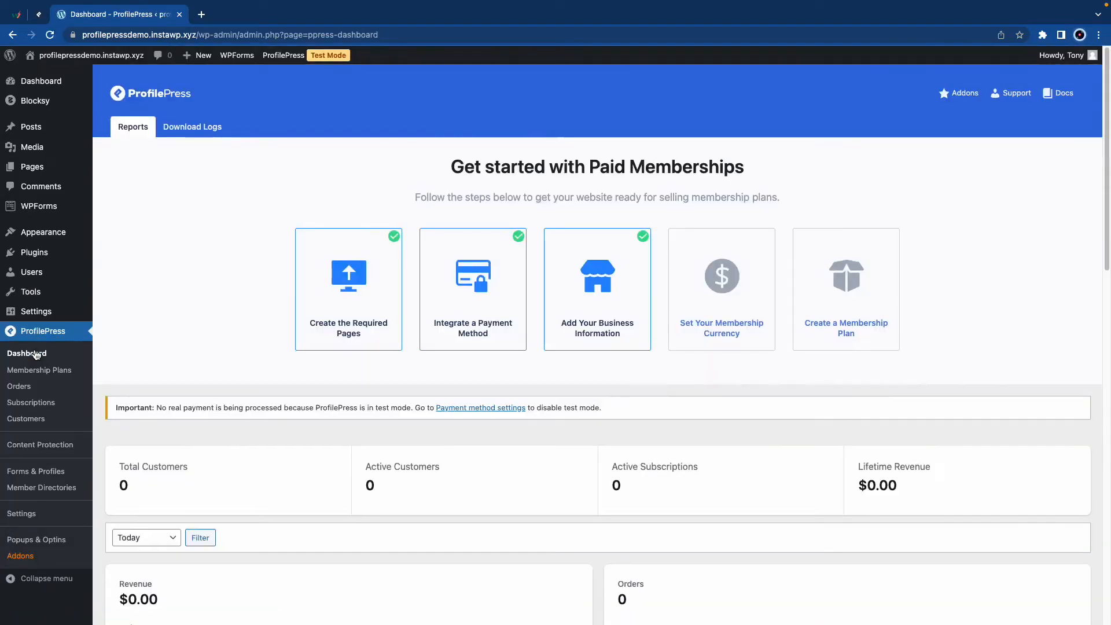
left_click(735, 333)
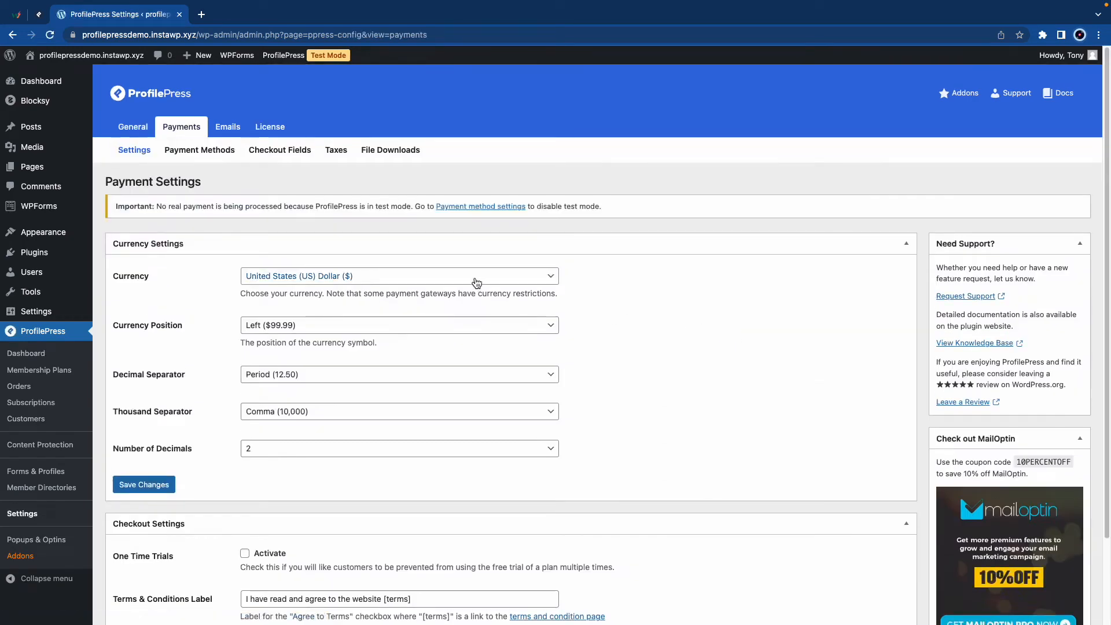
left_click(474, 276)
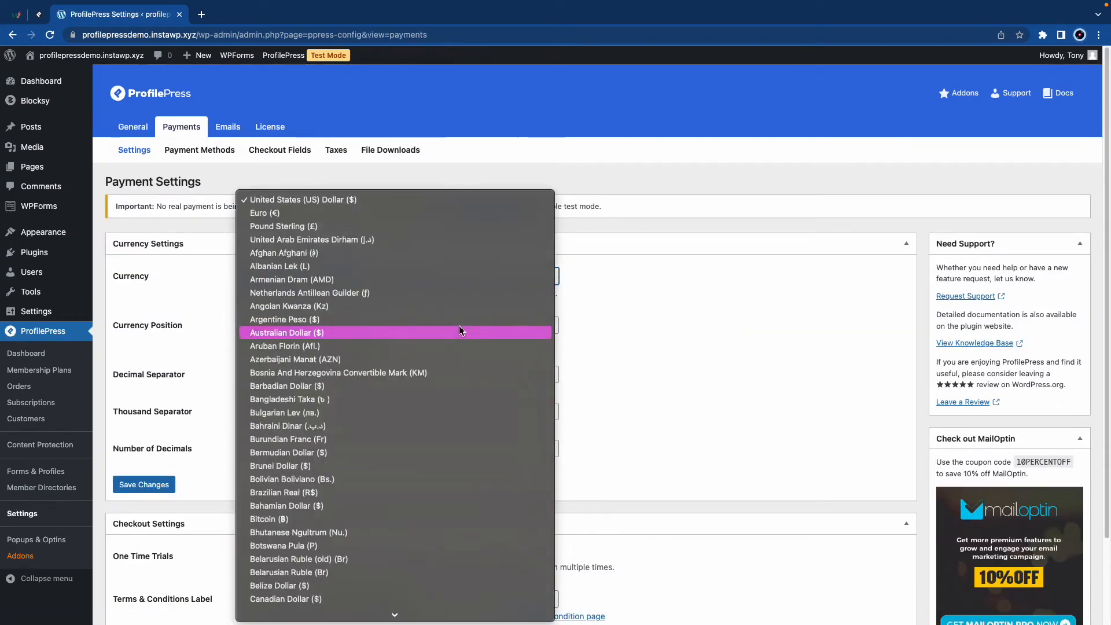
left_click(596, 310)
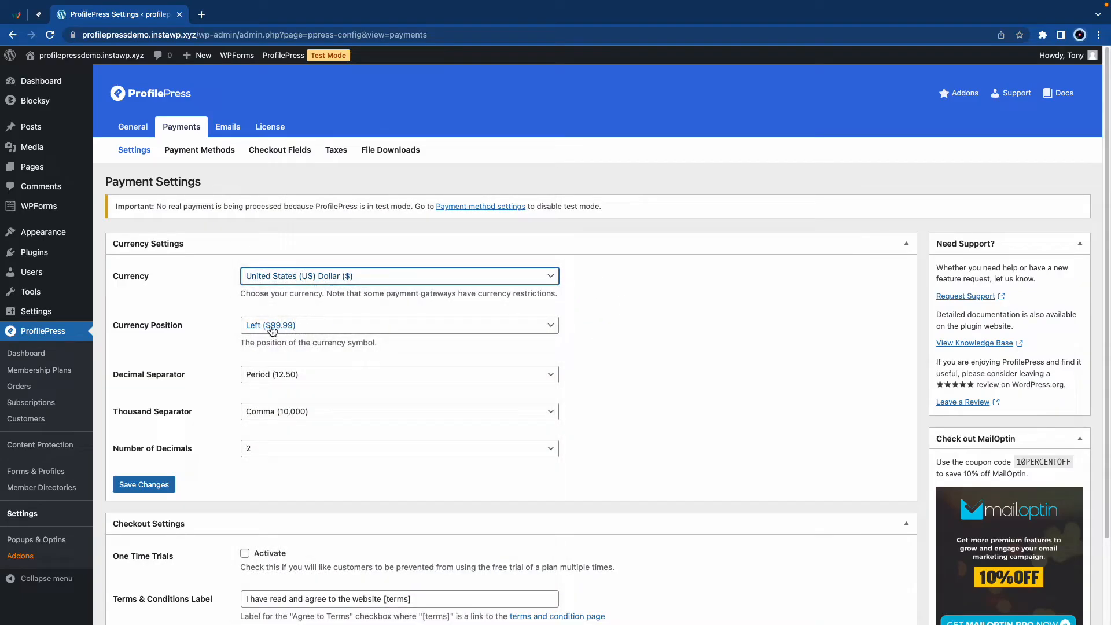
Try Right (99.99$) as the Currency Position and switch it back to Left ($99.99)
left_click(318, 328)
left_click(317, 340)
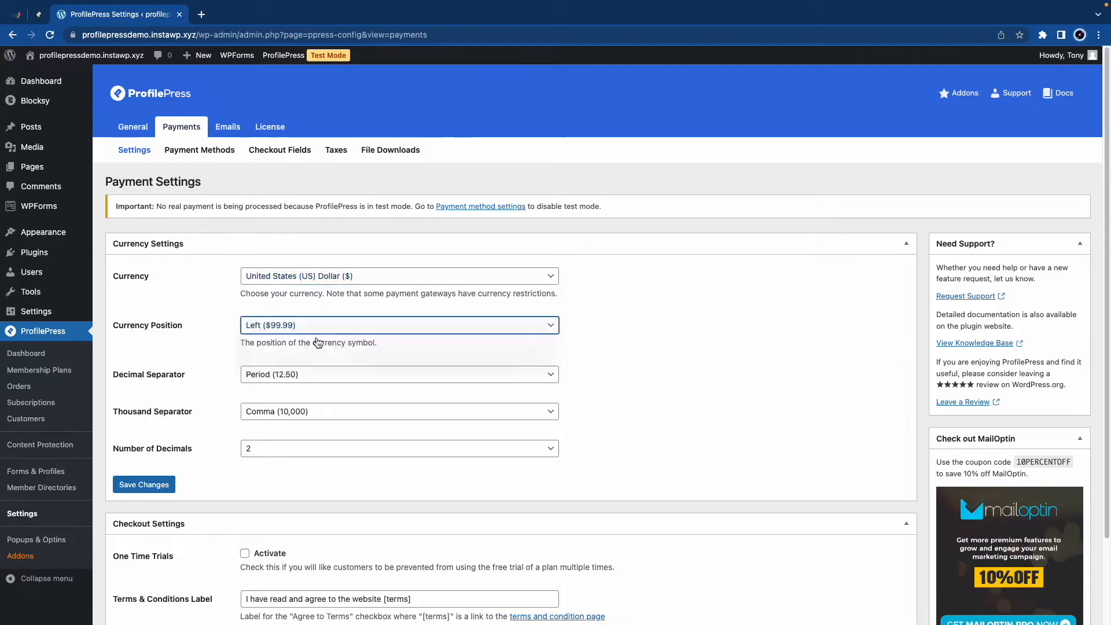
left_click(322, 327)
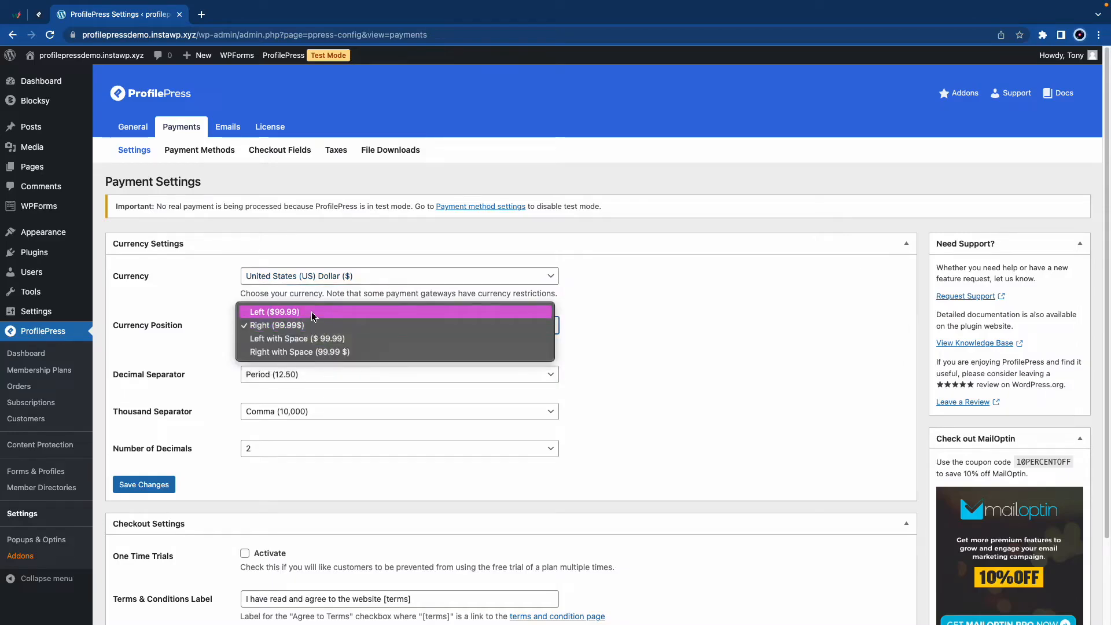
left_click(313, 313)
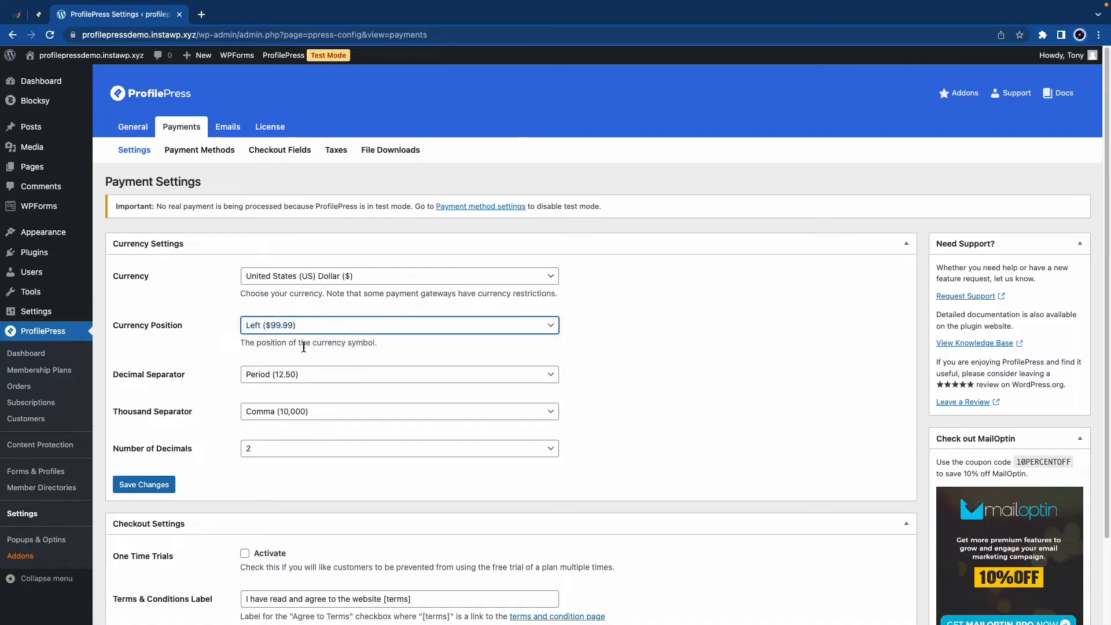
Keep Period (12.50) as the Decimal Separator, Comma (10,000) as the Thousand Separator and 2 as the Number of Decimals
left_click(313, 384)
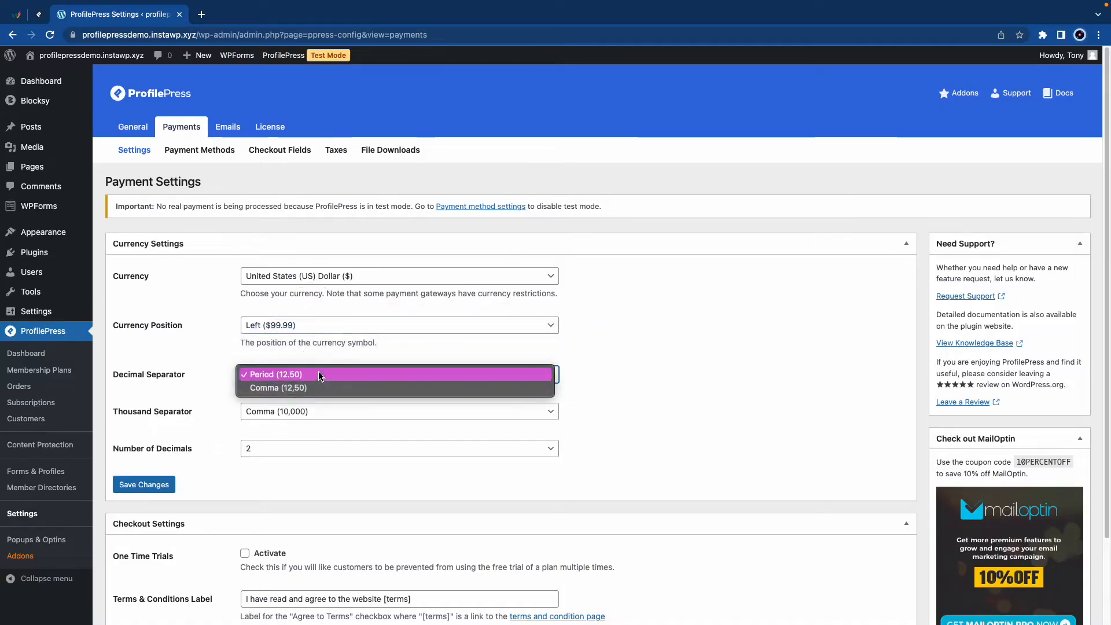
left_click(320, 375)
left_click(313, 412)
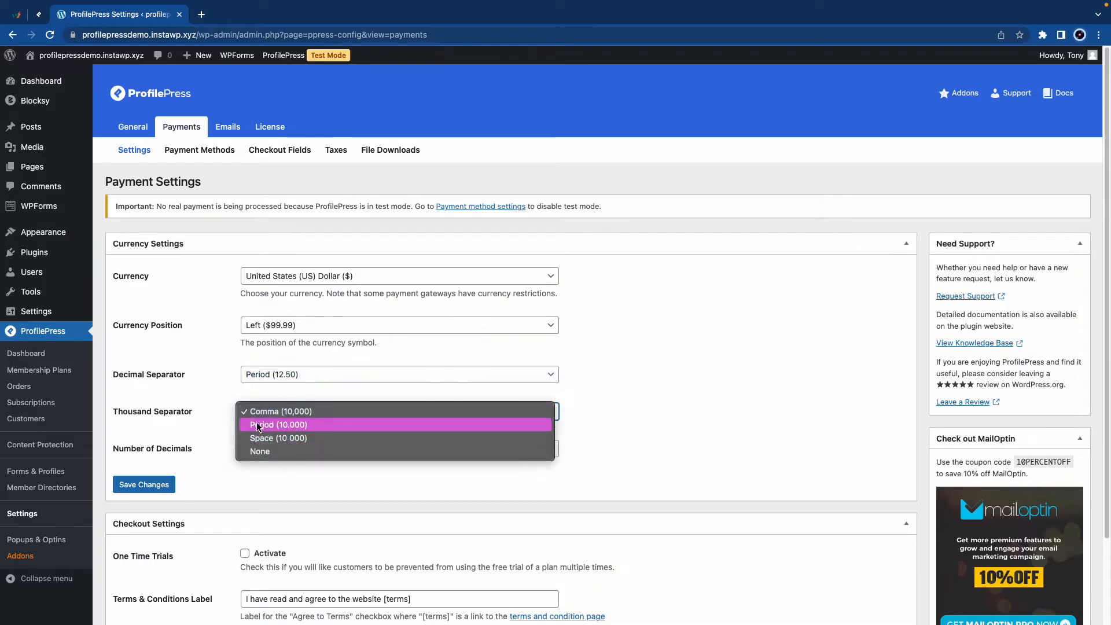
left_click(222, 409)
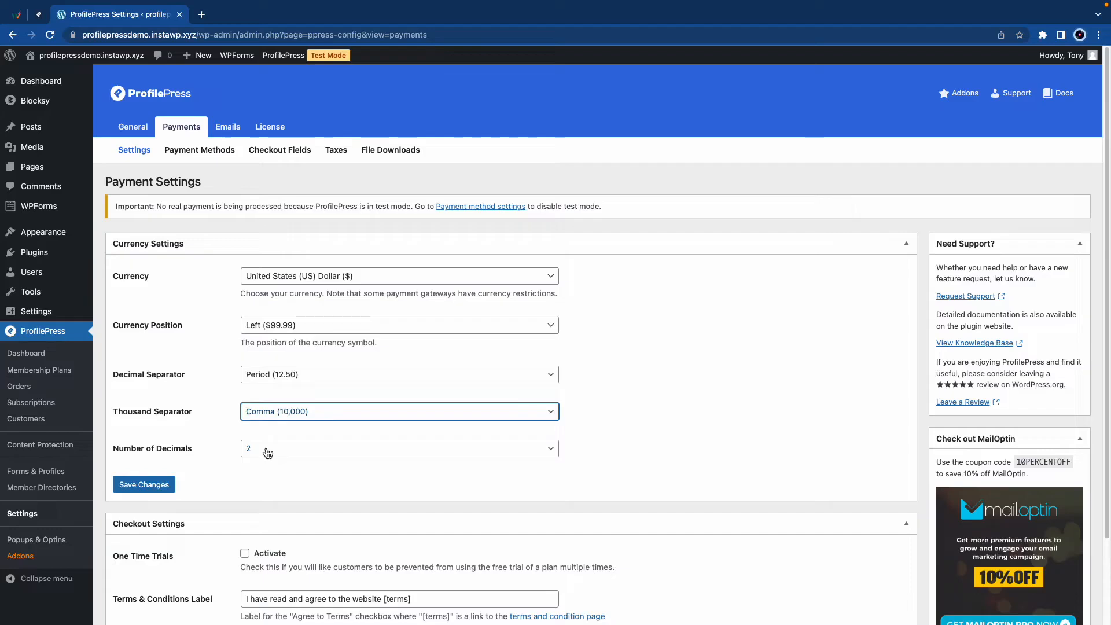
left_click(266, 450)
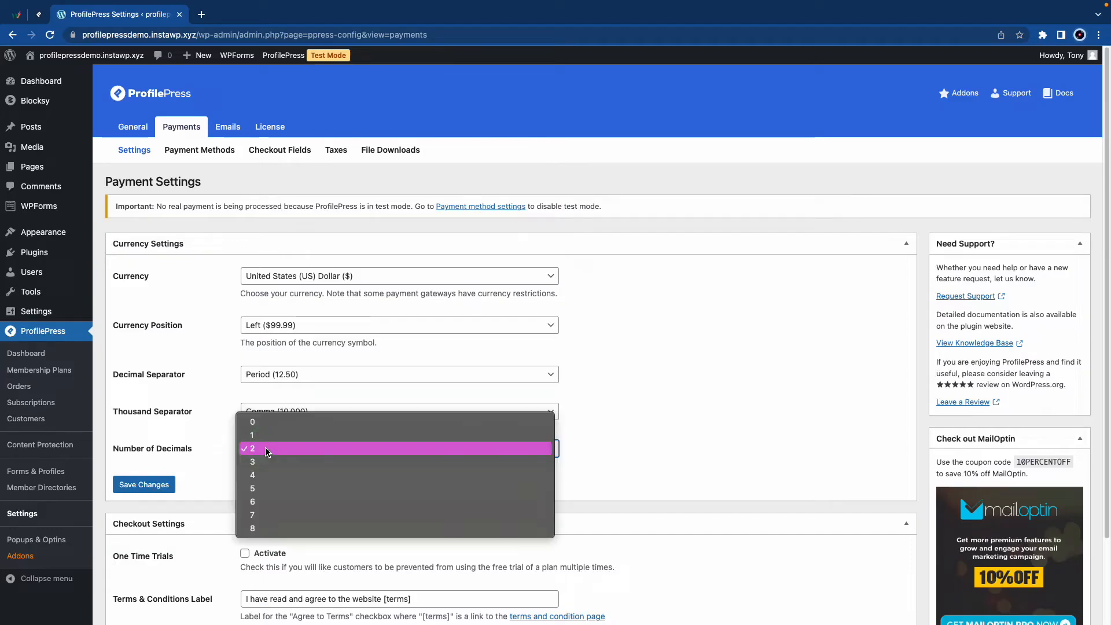
left_click(265, 448)
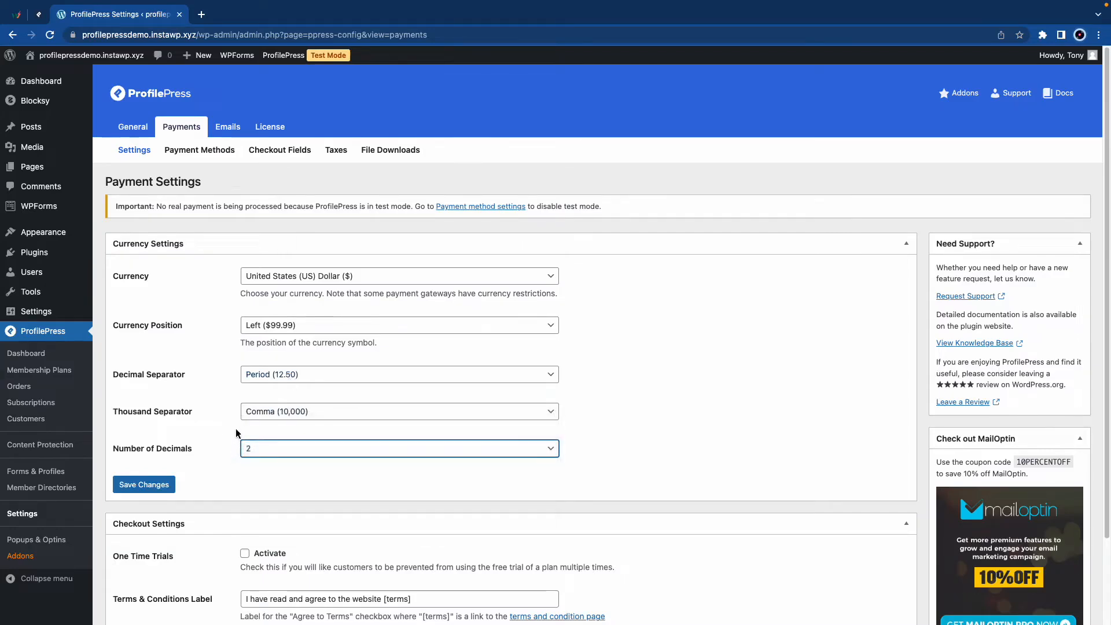
Save the currency settings, and activate One Time Trials in the checkout settings and save them
scroll(230, 432, "down", 1)
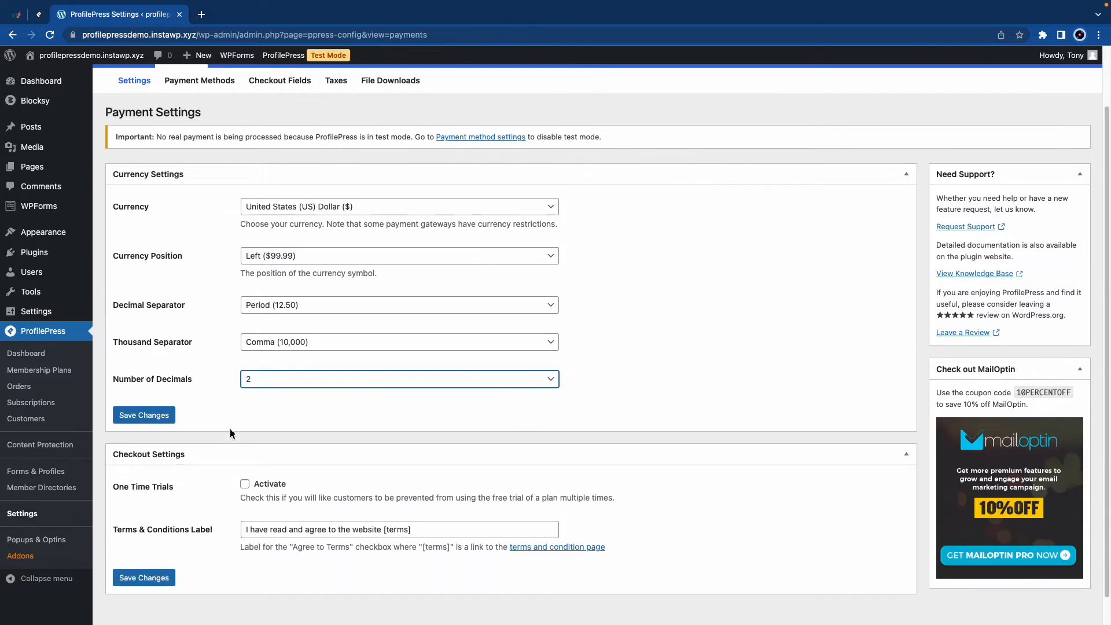
left_click(173, 419)
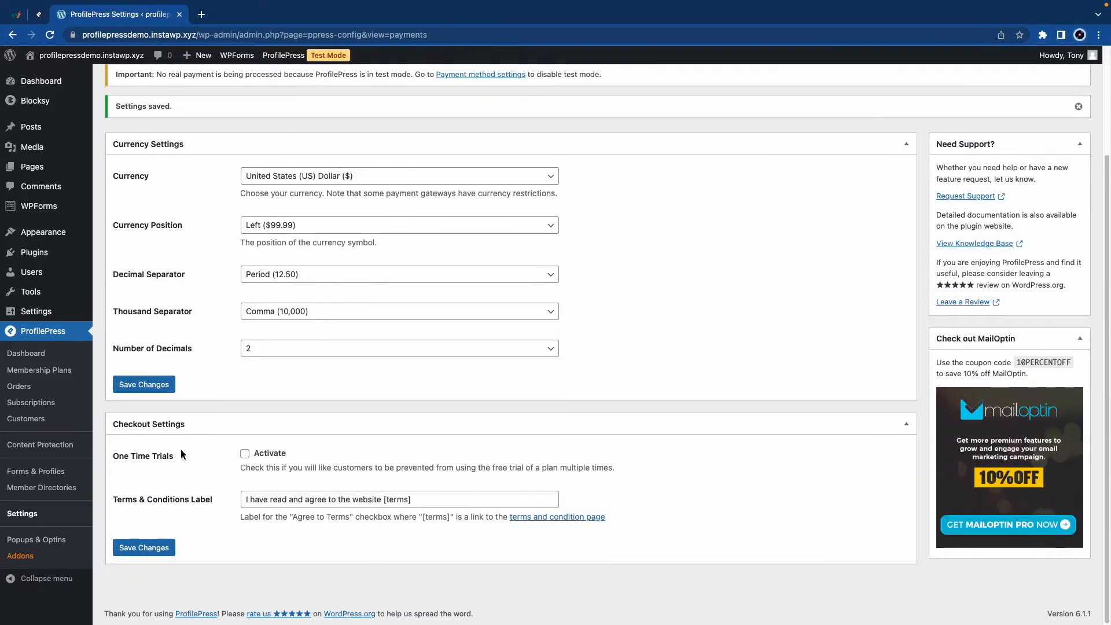
left_click(245, 454)
left_click(162, 547)
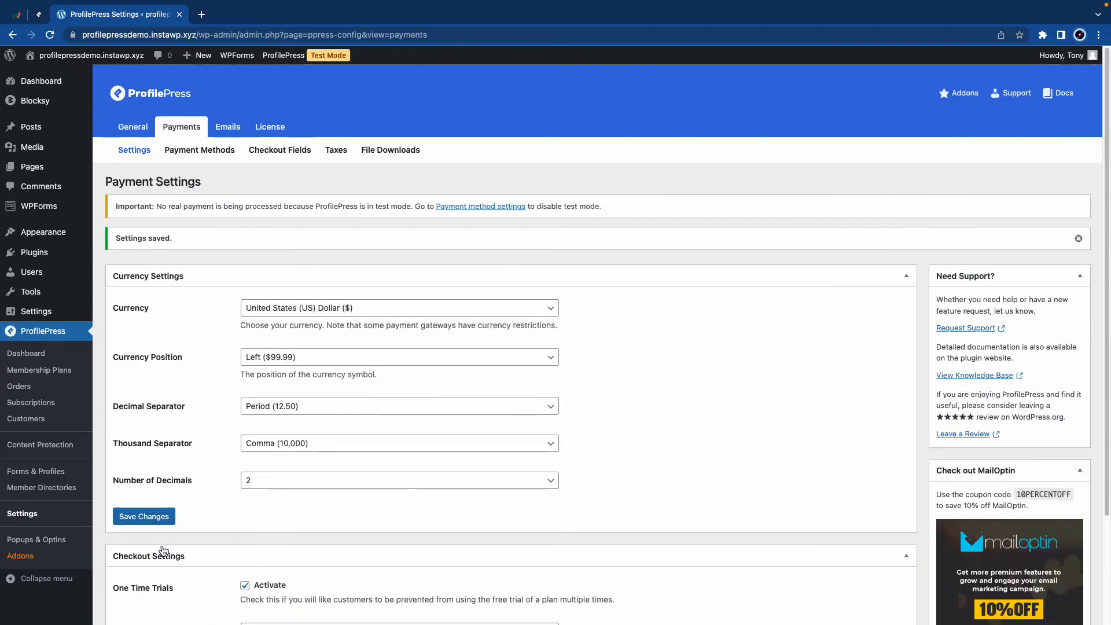
Start a new membership plan from the ProfilePress dashboard's setup steps and name it Premium
left_click(26, 354)
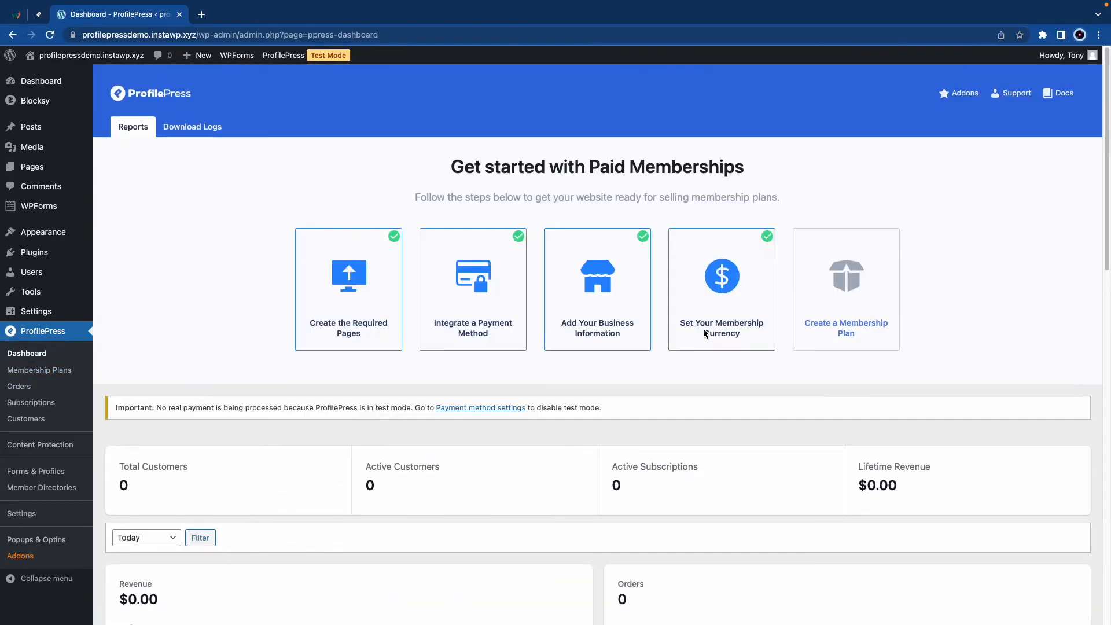
left_click(832, 328)
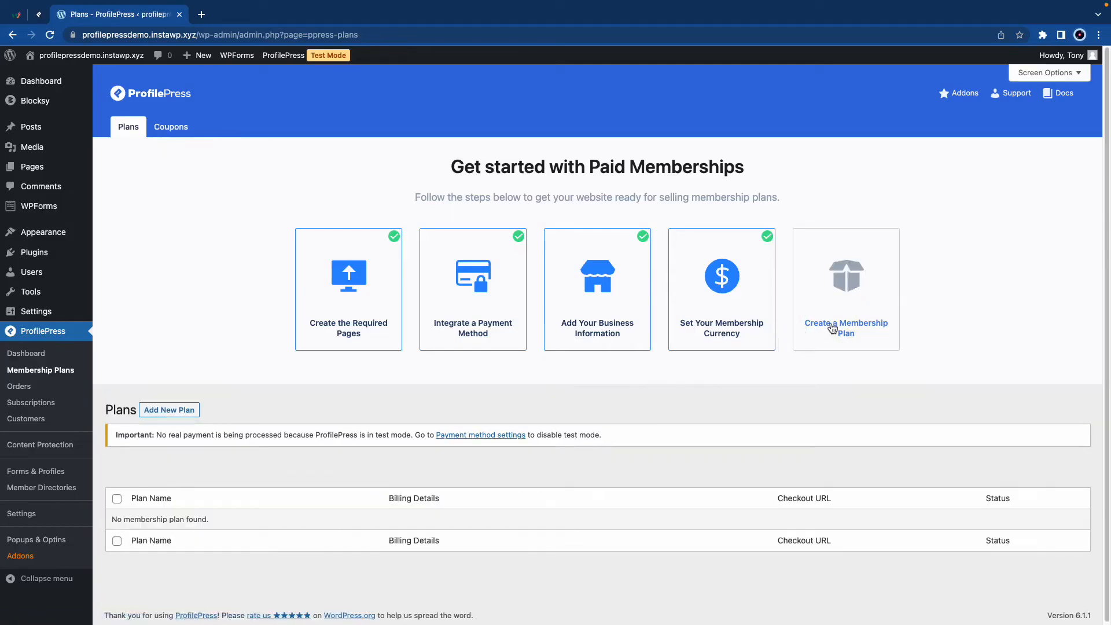
left_click(177, 412)
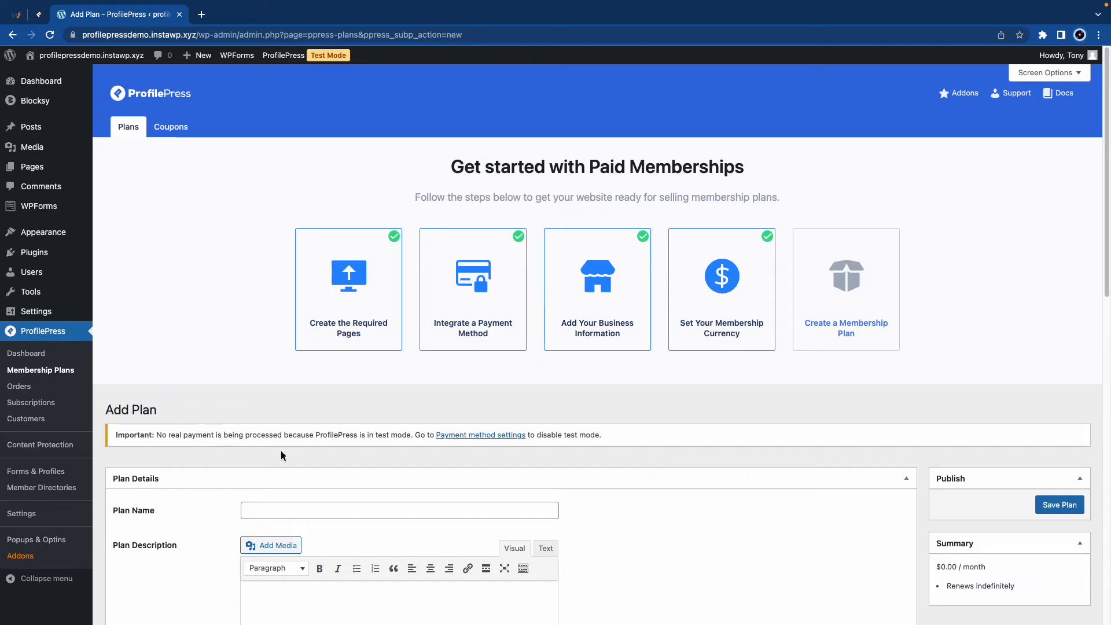
scroll(281, 455, "down", 1)
left_click(280, 444)
type("Premium")
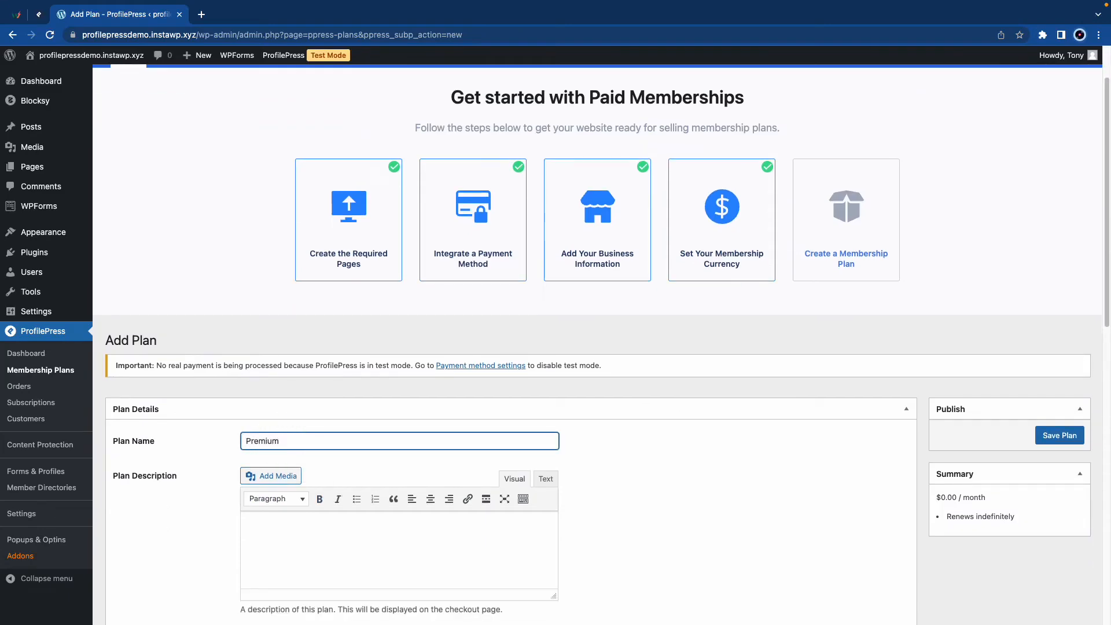
Give the plan the description "Sample description" and the purchase note "Sample Note"
scroll(285, 468, "down", 1)
left_click(286, 468)
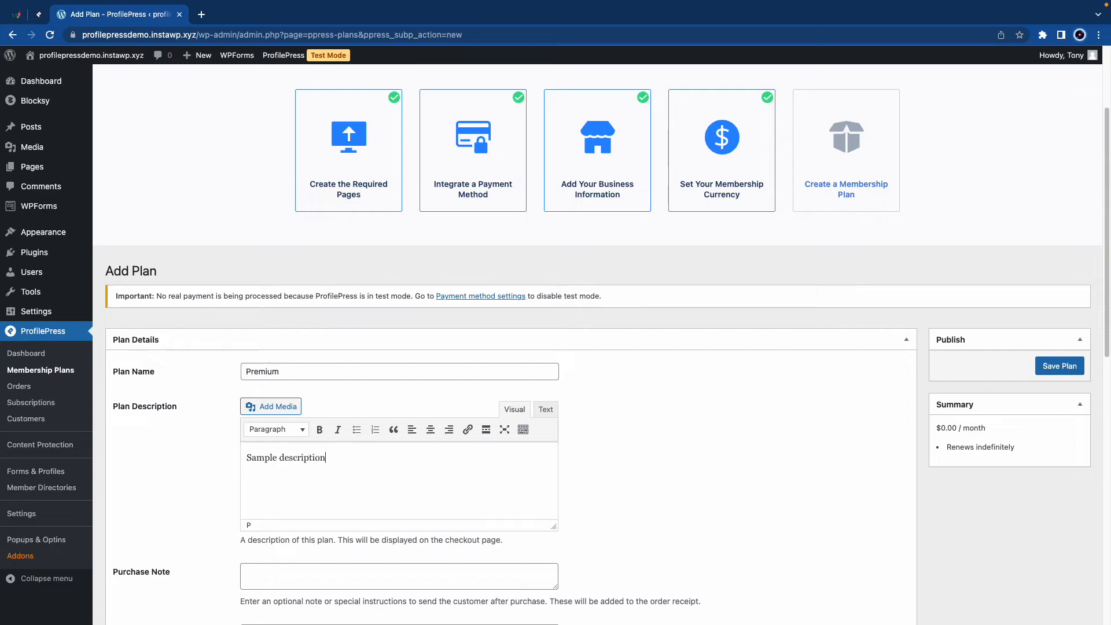
scroll(297, 472, "down", 1)
left_click(313, 500)
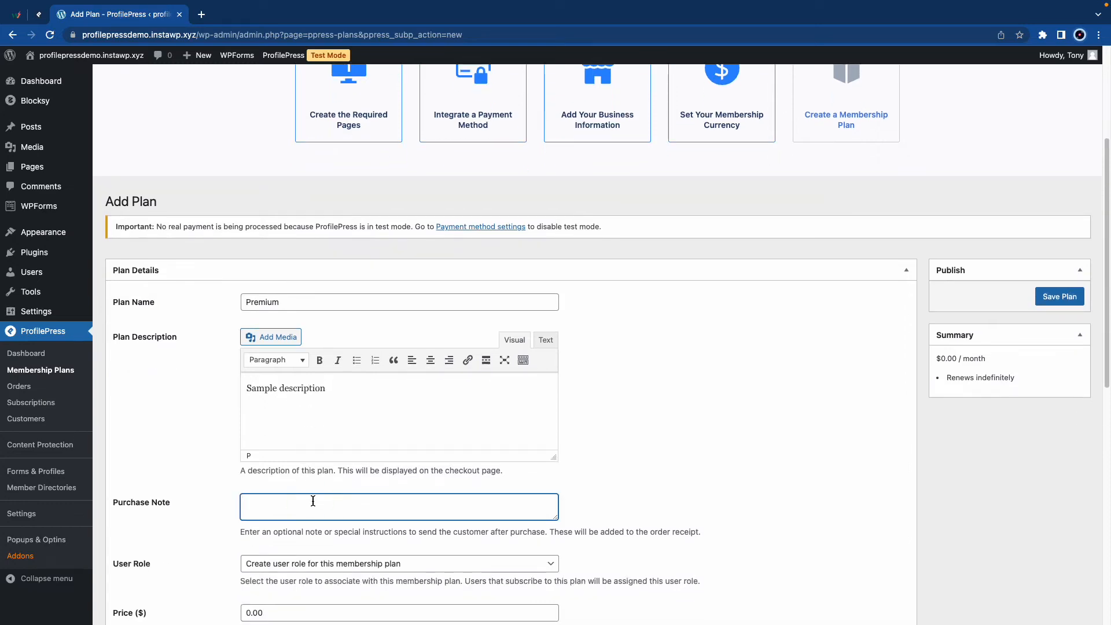
scroll(327, 502, "down", 1)
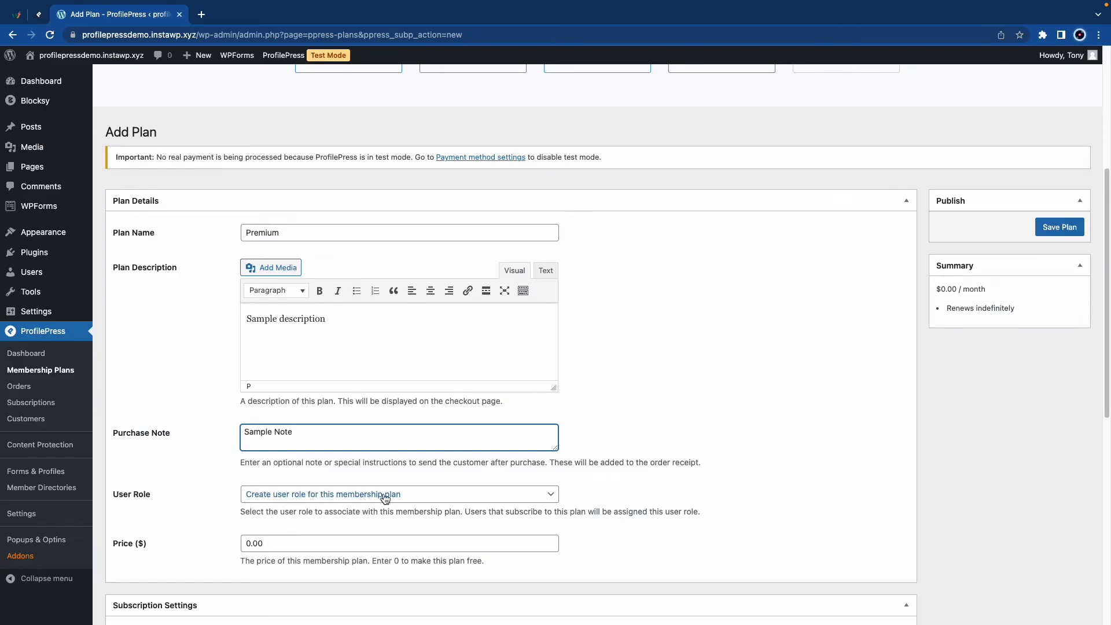
Set the membership plan's price to 1.00 dollar
scroll(384, 499, "down", 1)
double_click(262, 474)
type("1.")
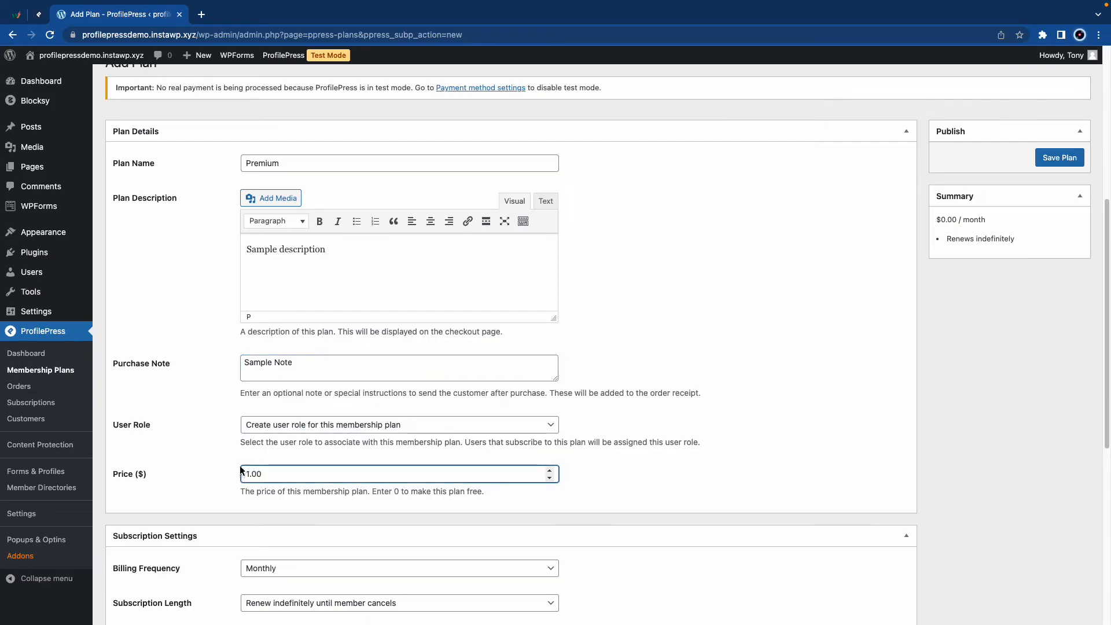
type("00")
Keep the plan's Billing Frequency at Monthly and its Subscription Length at Renew indefinitely until member cancels
scroll(242, 470, "down", 1)
scroll(243, 470, "down", 1)
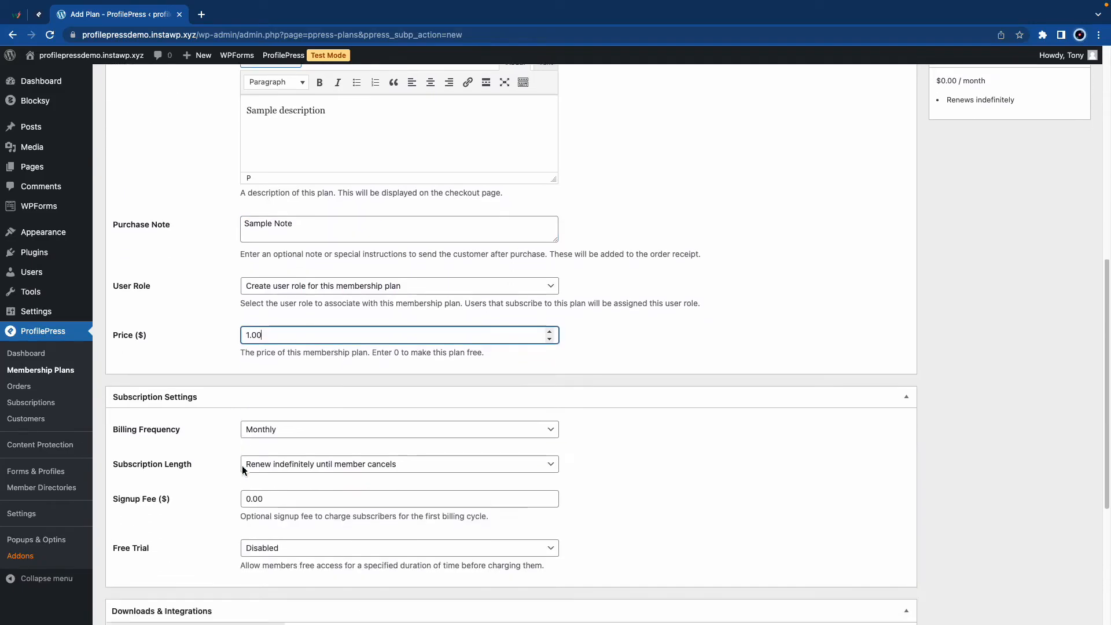
left_click(294, 429)
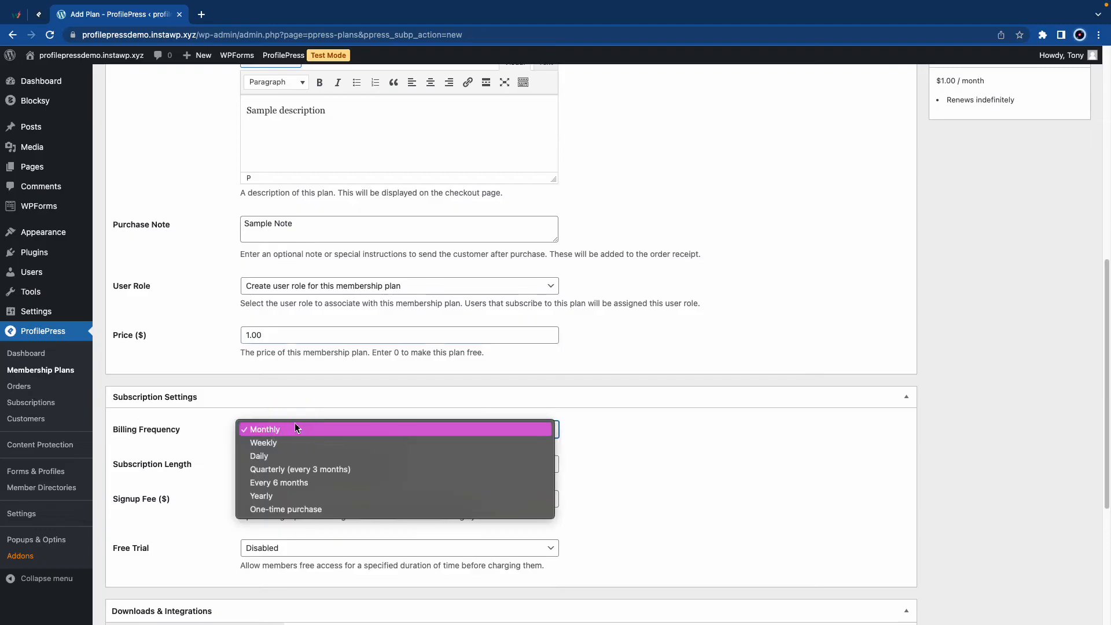
left_click(214, 429)
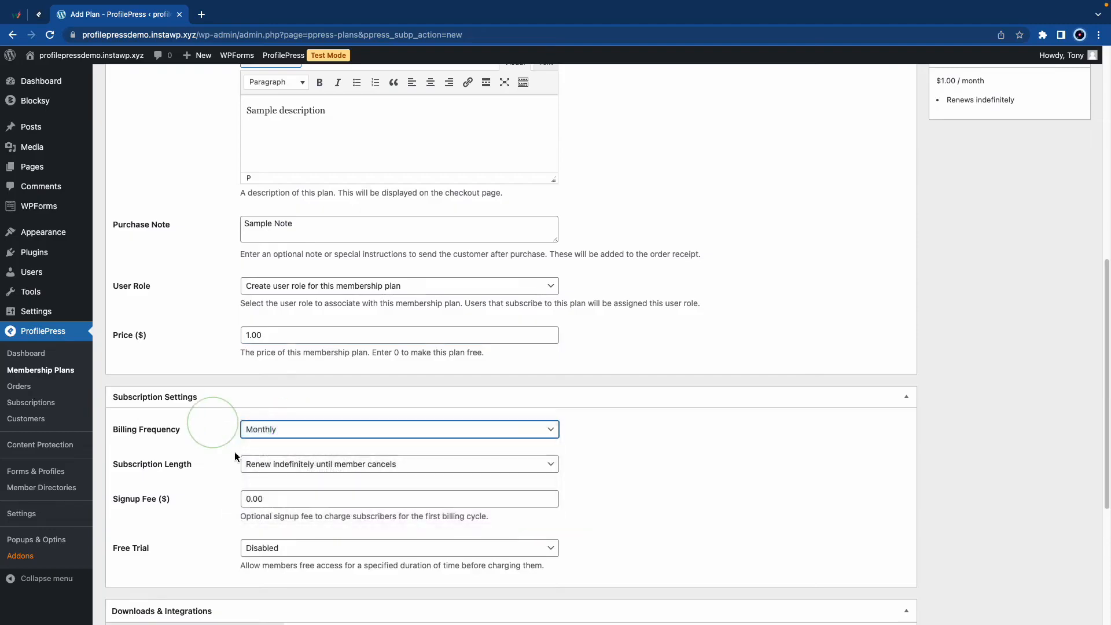
left_click(291, 468)
left_click(206, 481)
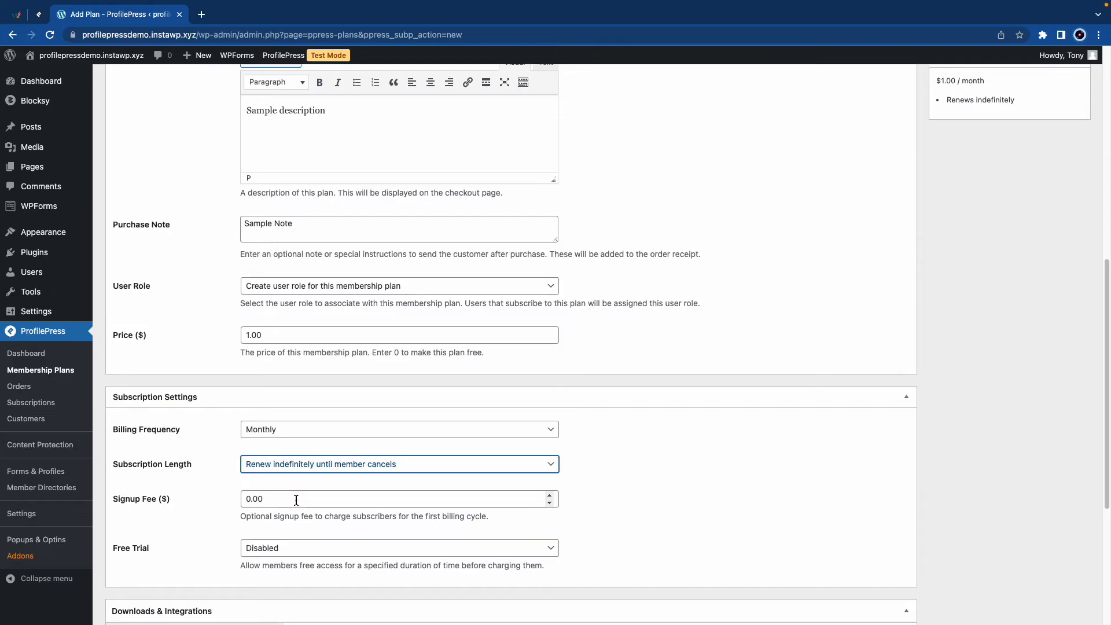
Set the plan's Free Trial to One Week and save the Premium plan
scroll(296, 500, "down", 2)
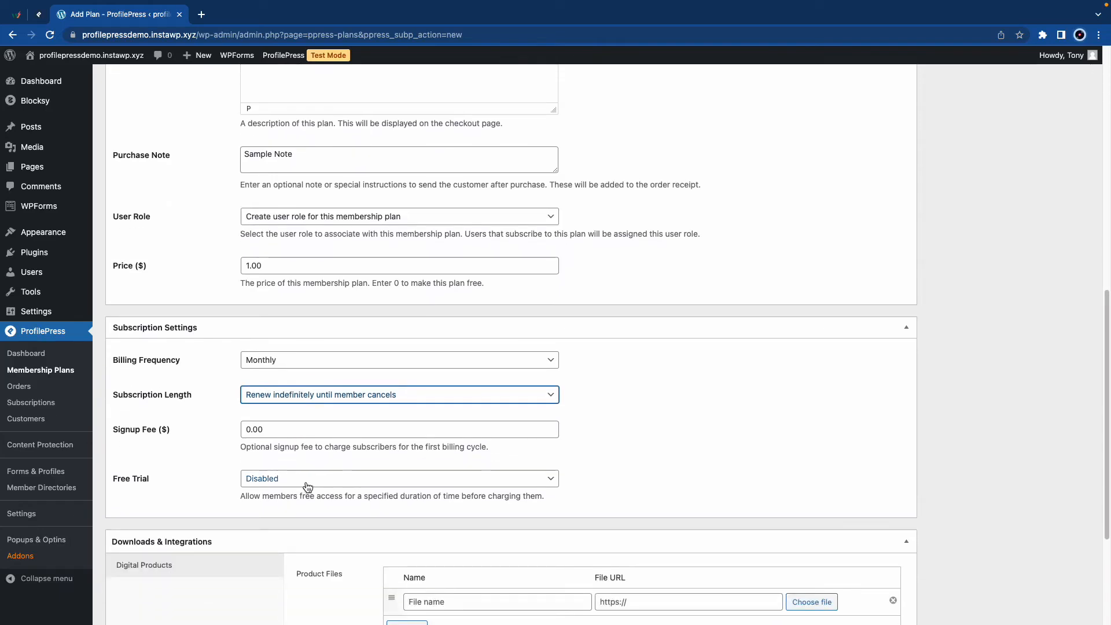
left_click(307, 487)
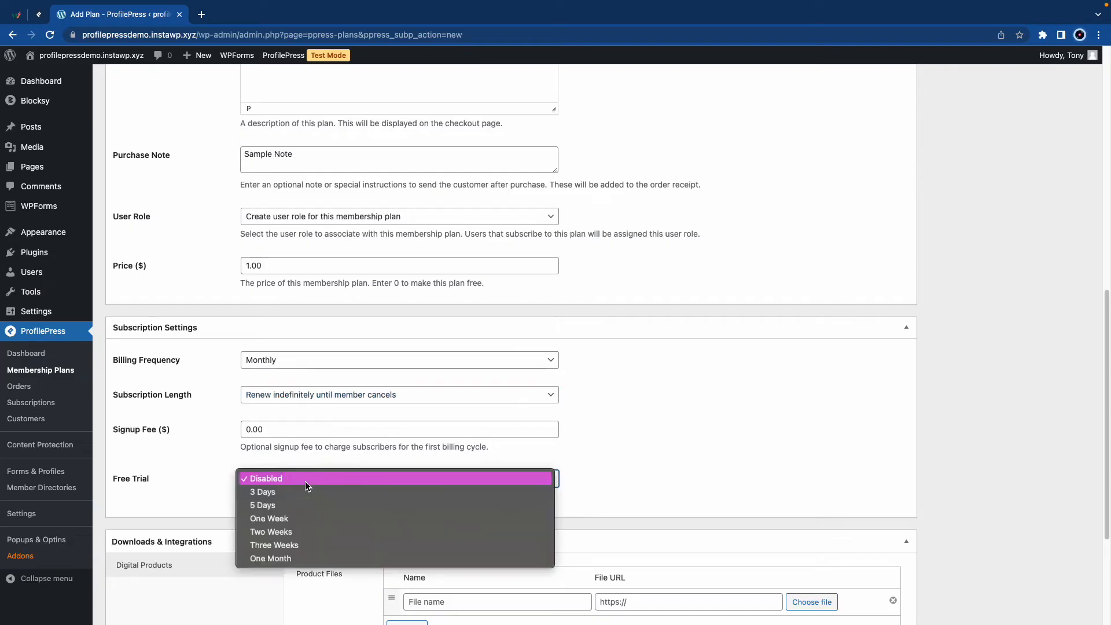
left_click(302, 523)
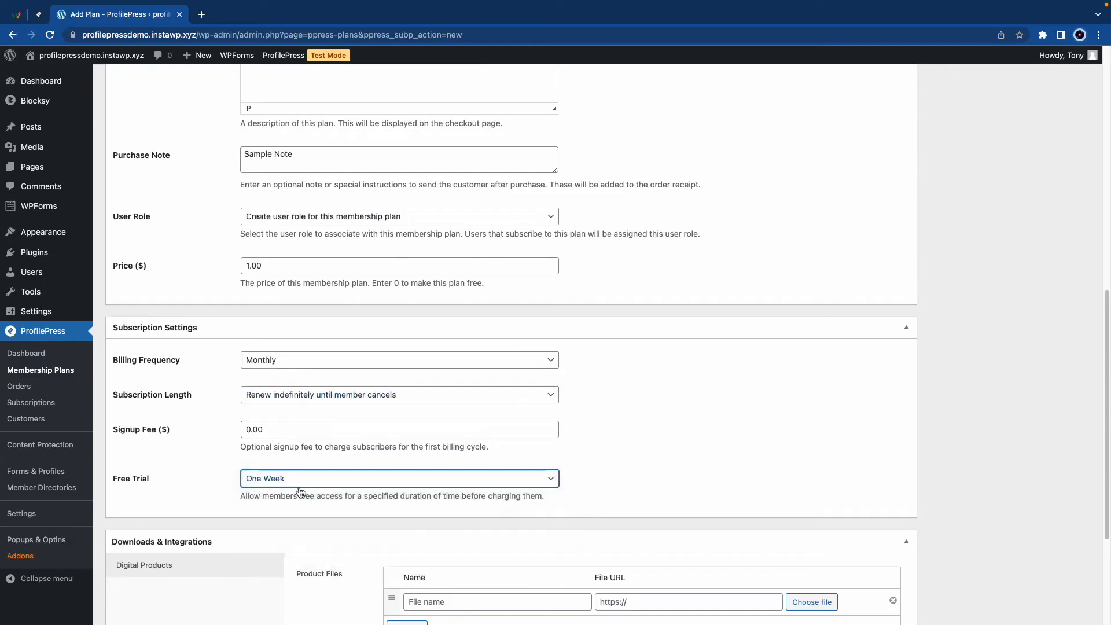
scroll(338, 485, "down", 3)
scroll(339, 485, "down", 1)
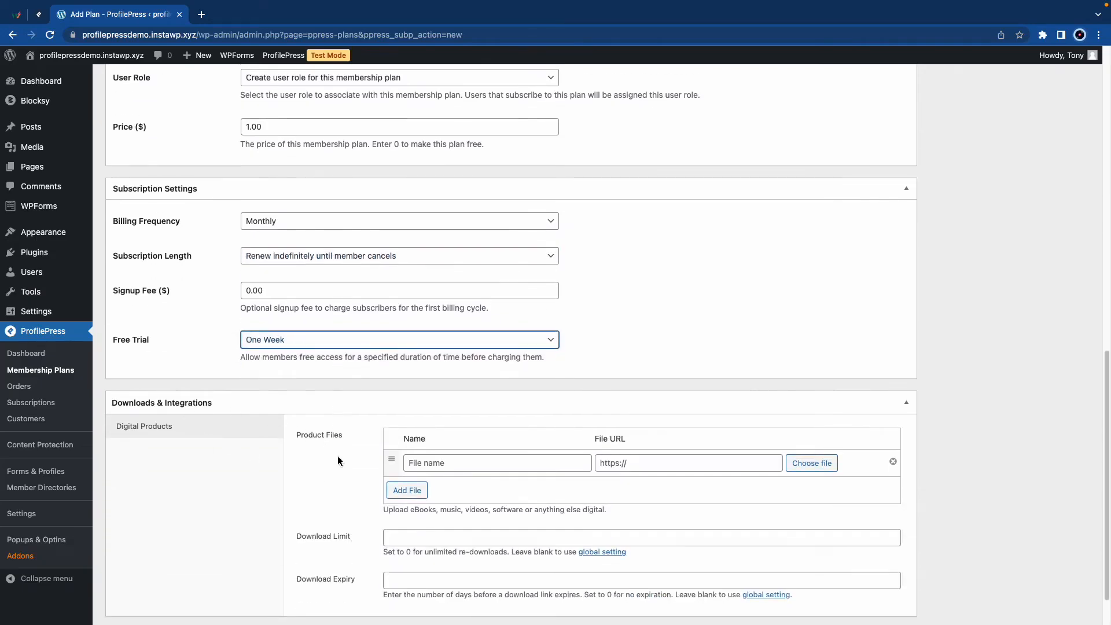
scroll(342, 473, "down", 2)
scroll(414, 530, "up", 10)
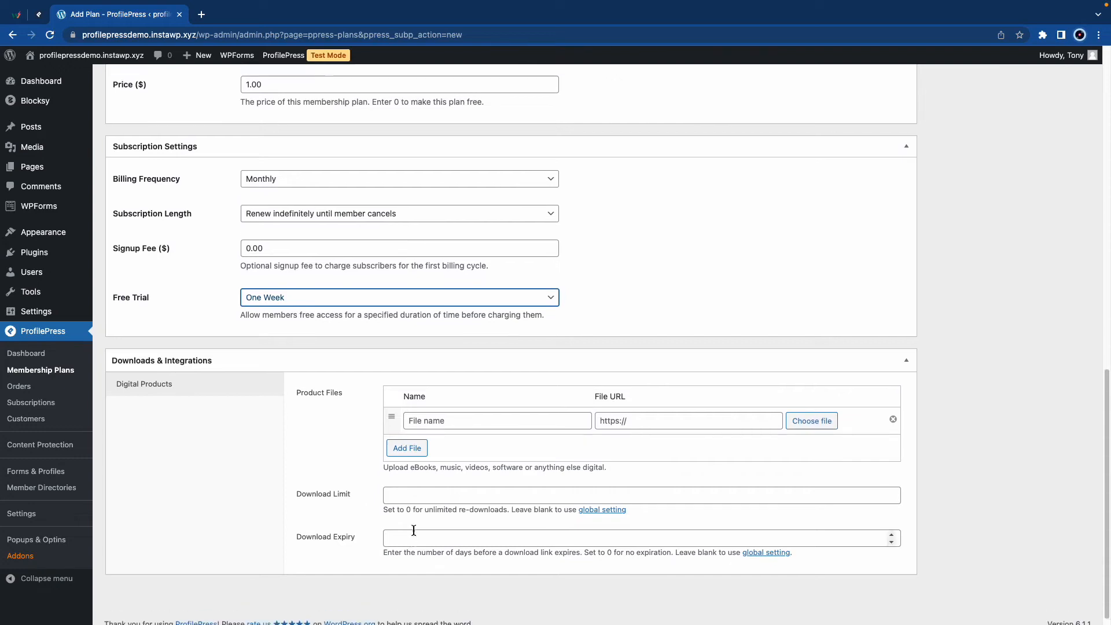
scroll(413, 530, "up", 3)
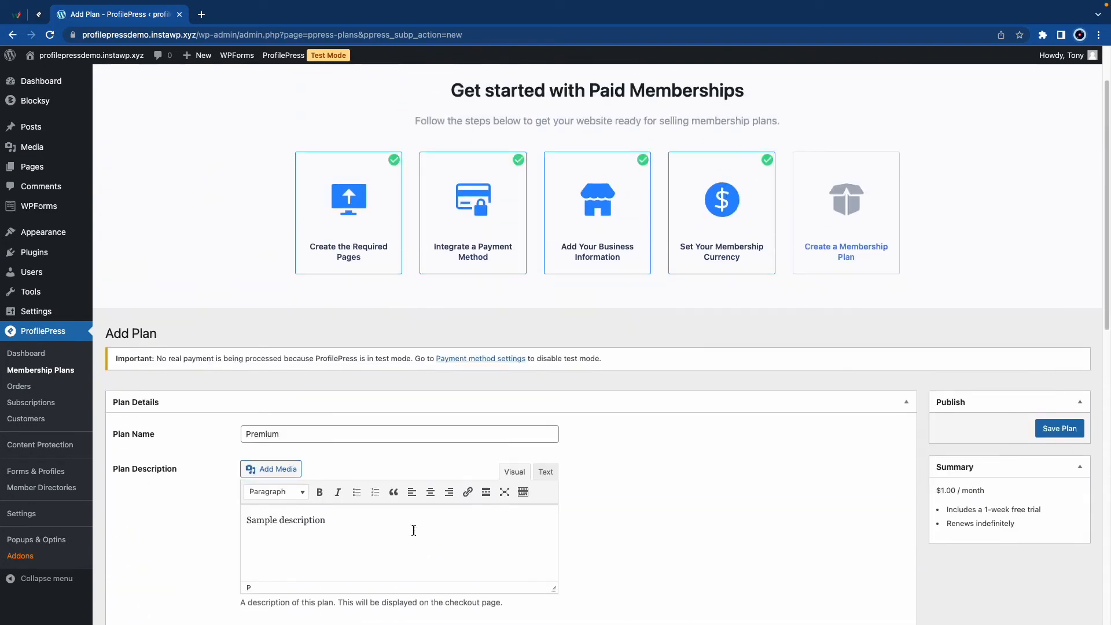
left_click(1065, 429)
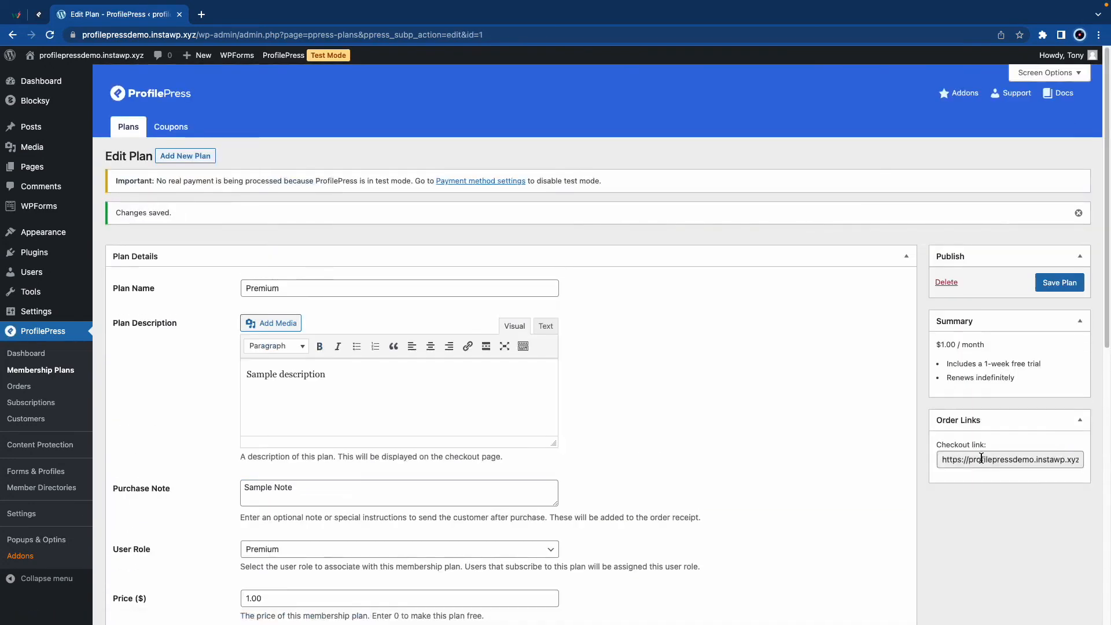
Copy the Premium plan's checkout link from its order links
left_click(981, 458)
right_click(981, 458)
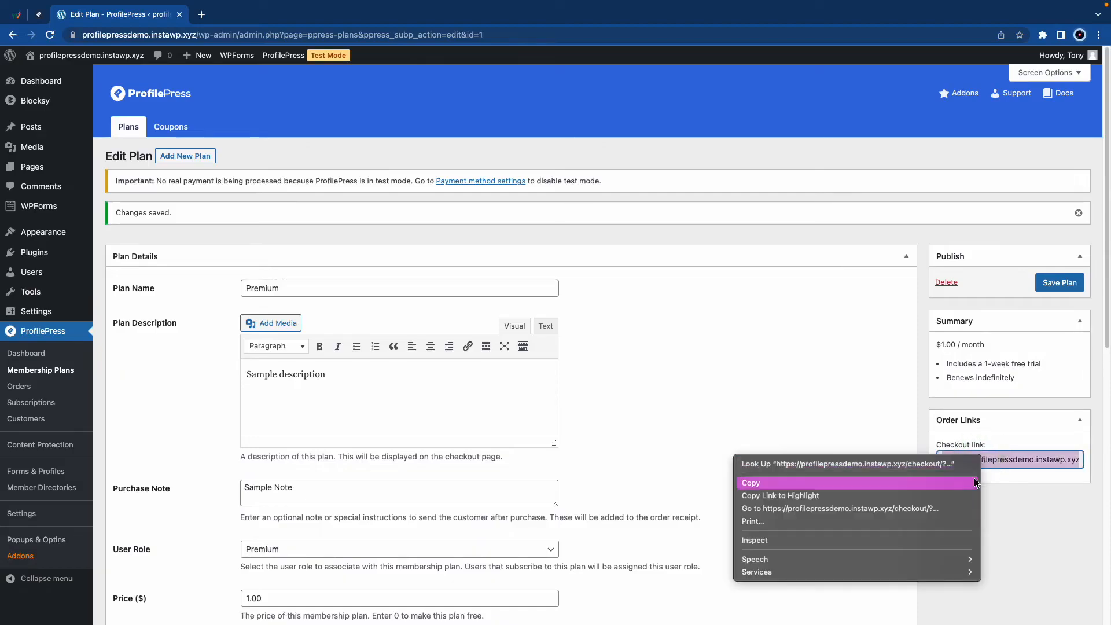
left_click(958, 483)
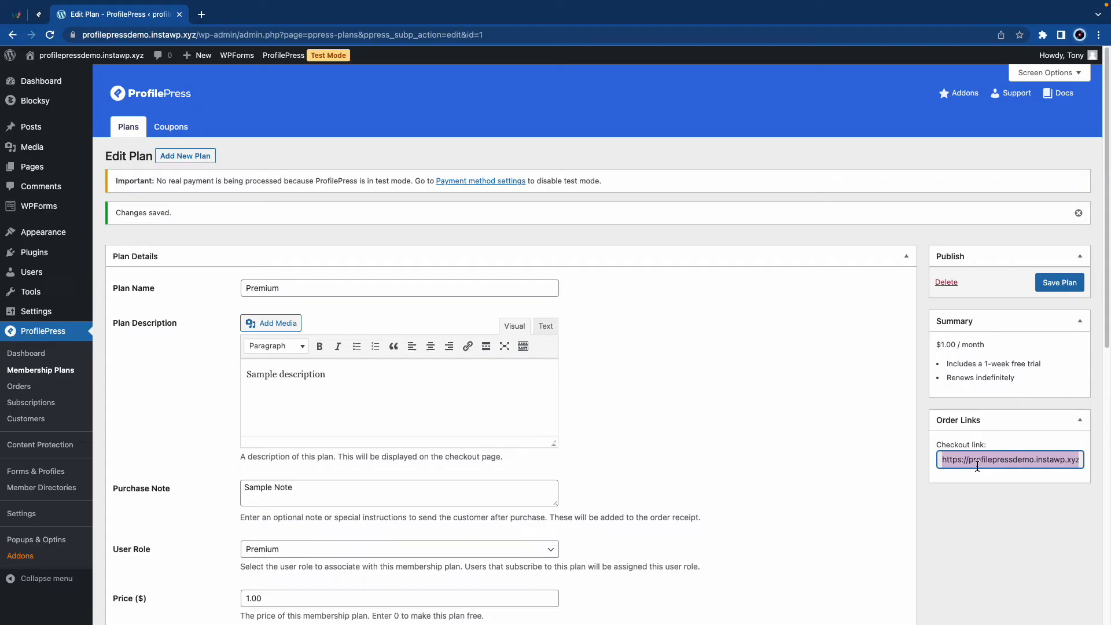
Open the live site in a new browser tab and view the pricing plans section on the home page
mouse_move(111, 57)
right_click(47, 75)
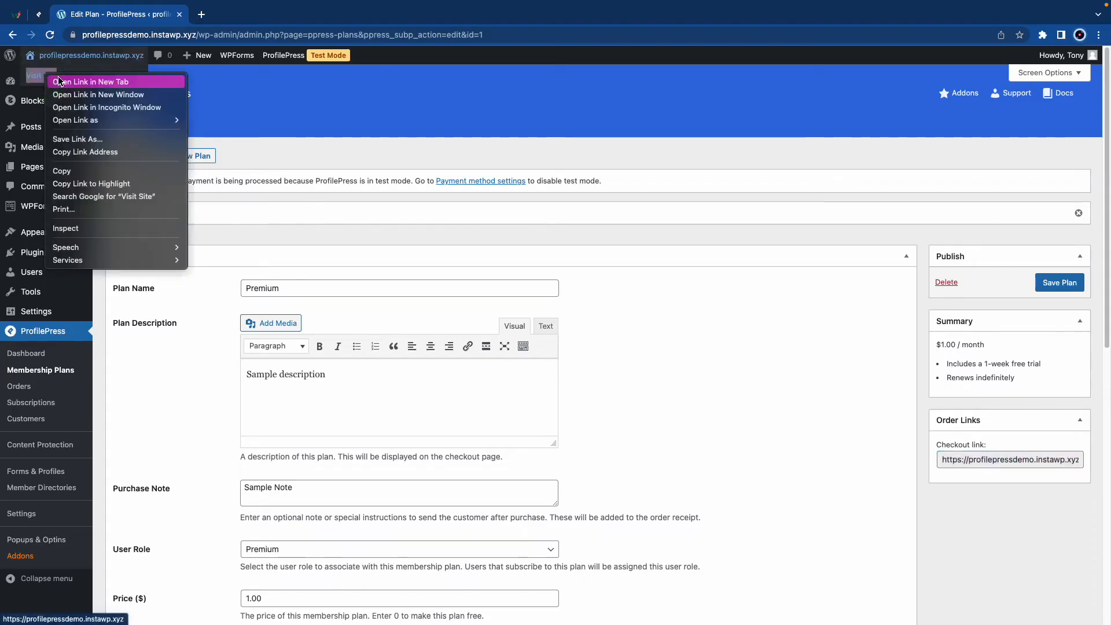
left_click(59, 78)
left_click(226, 13)
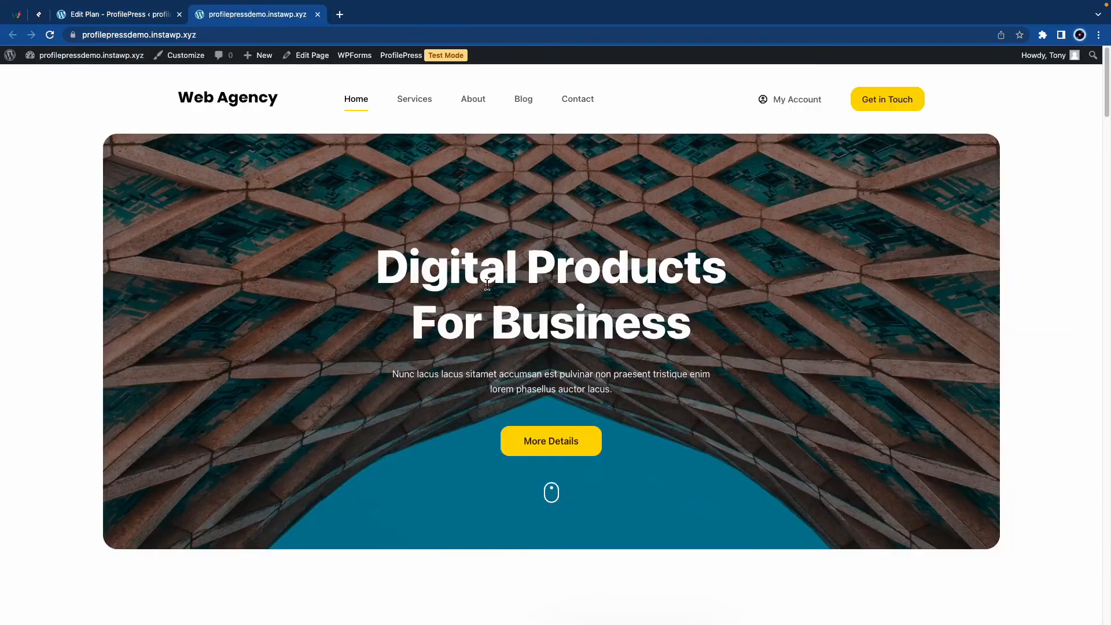
scroll(572, 339, "down", 10)
scroll(572, 344, "down", 20)
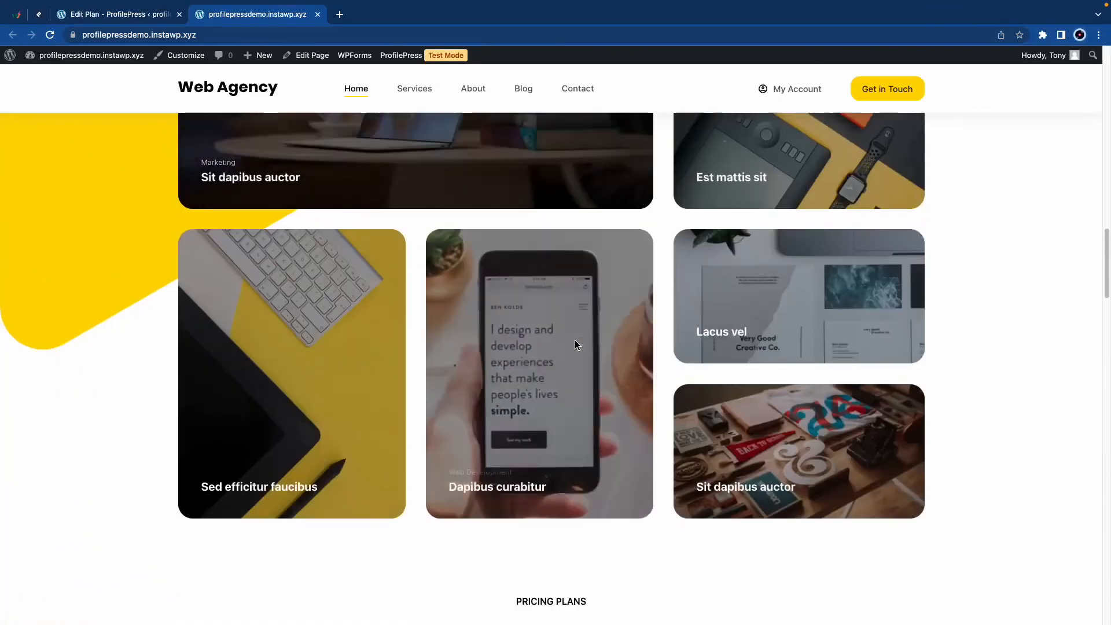
scroll(573, 343, "down", 1)
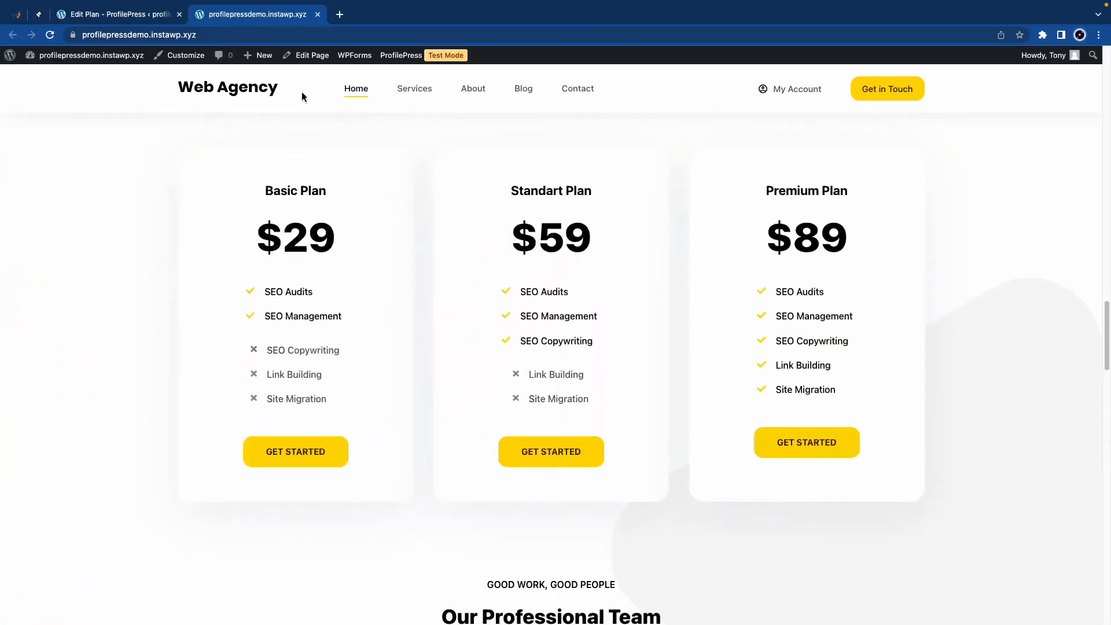
Open the home page for editing and go to its pricing plans section
left_click(301, 65)
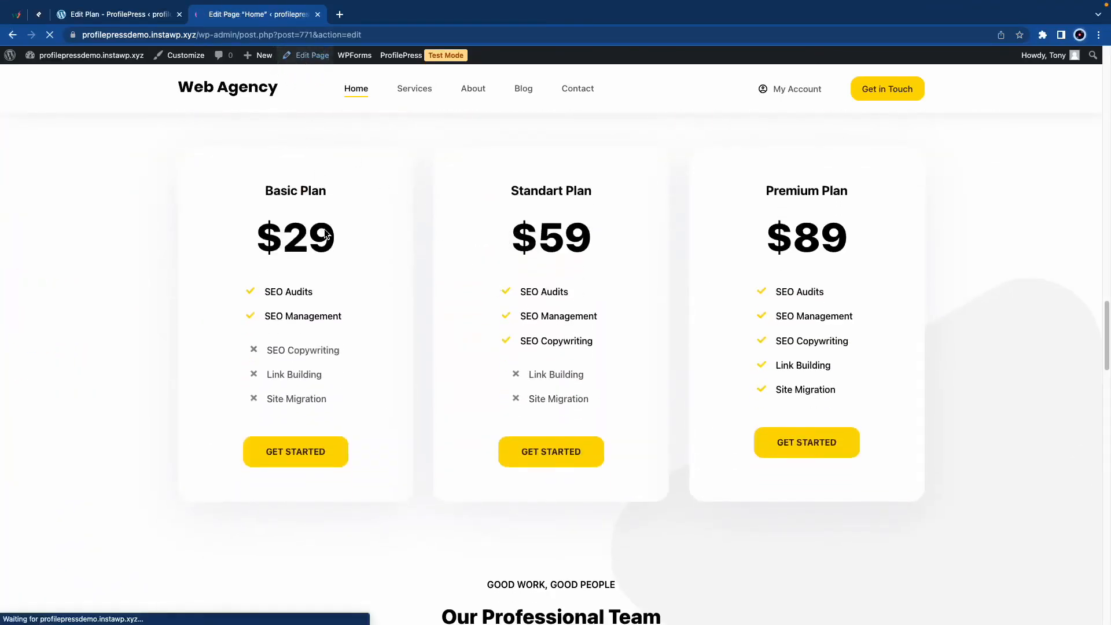
scroll(576, 296, "down", 15)
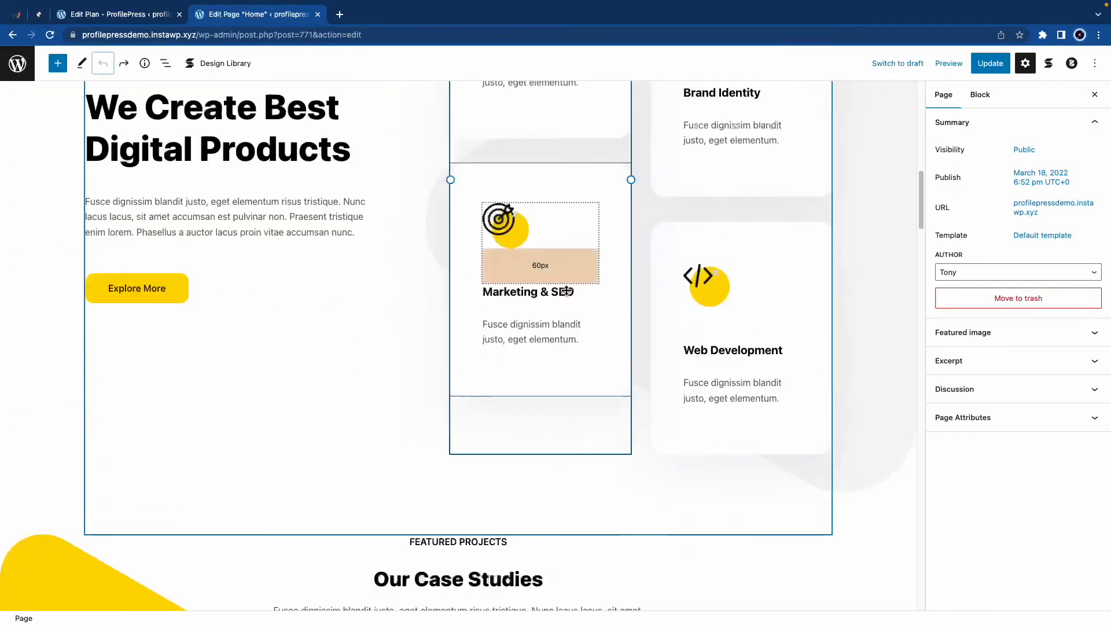
scroll(576, 295, "down", 15)
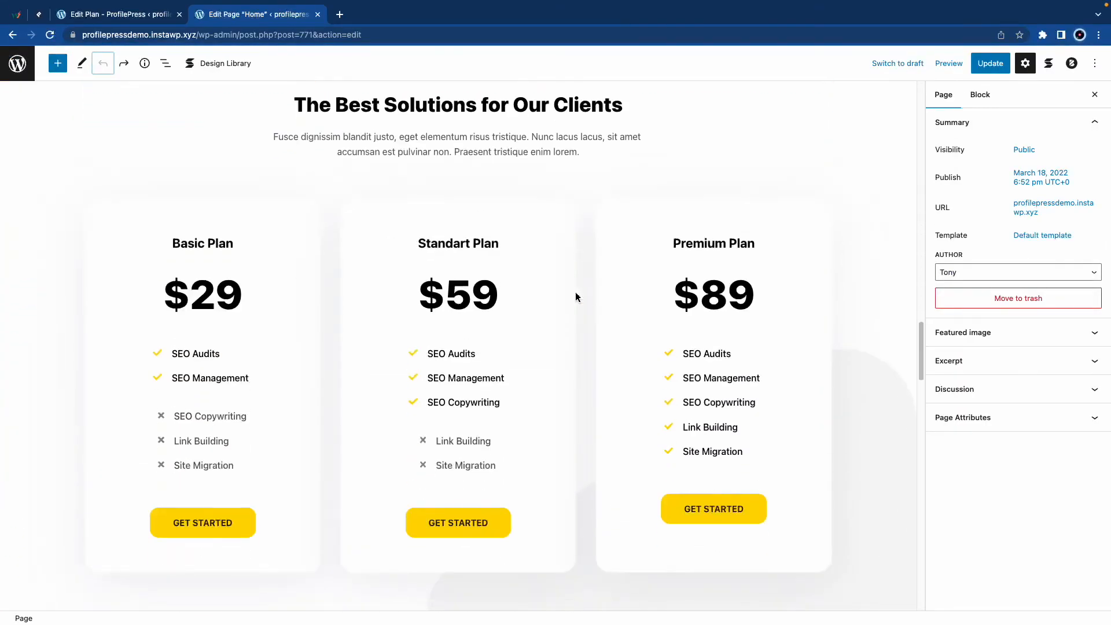
Link the Premium Plan's Get Started button to the copied checkout URL and update the page
left_click(735, 299)
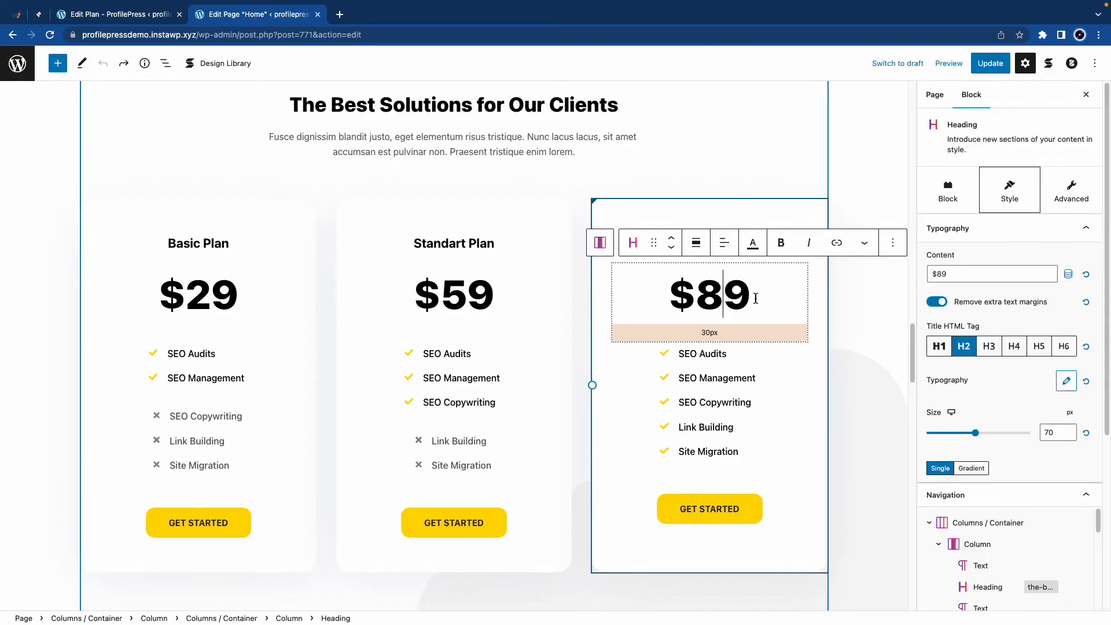
left_click(751, 516)
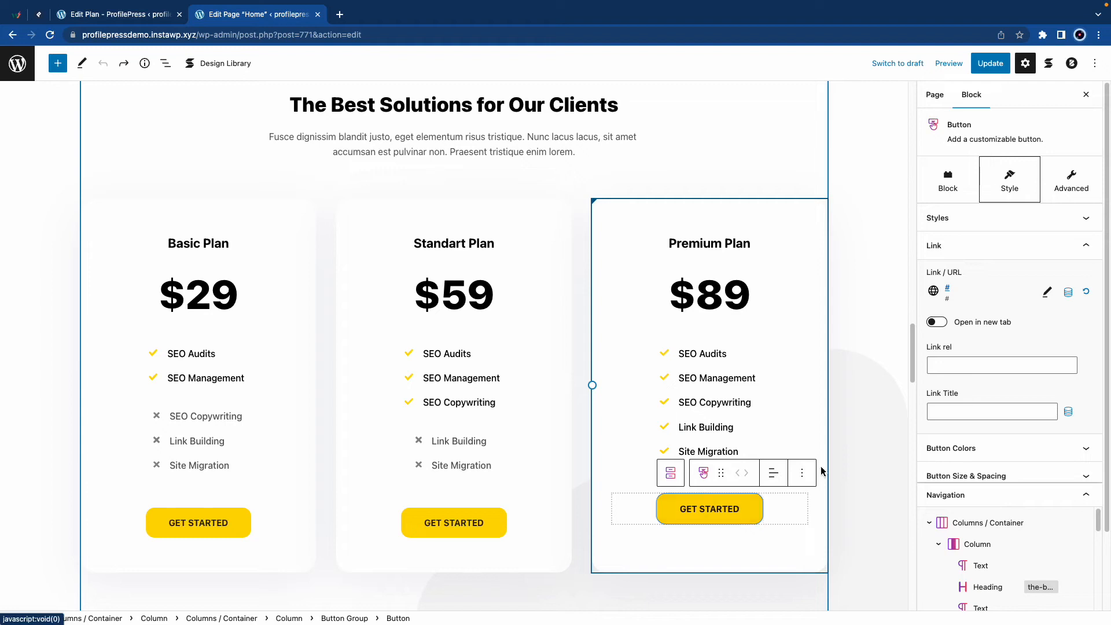
left_click(1047, 294)
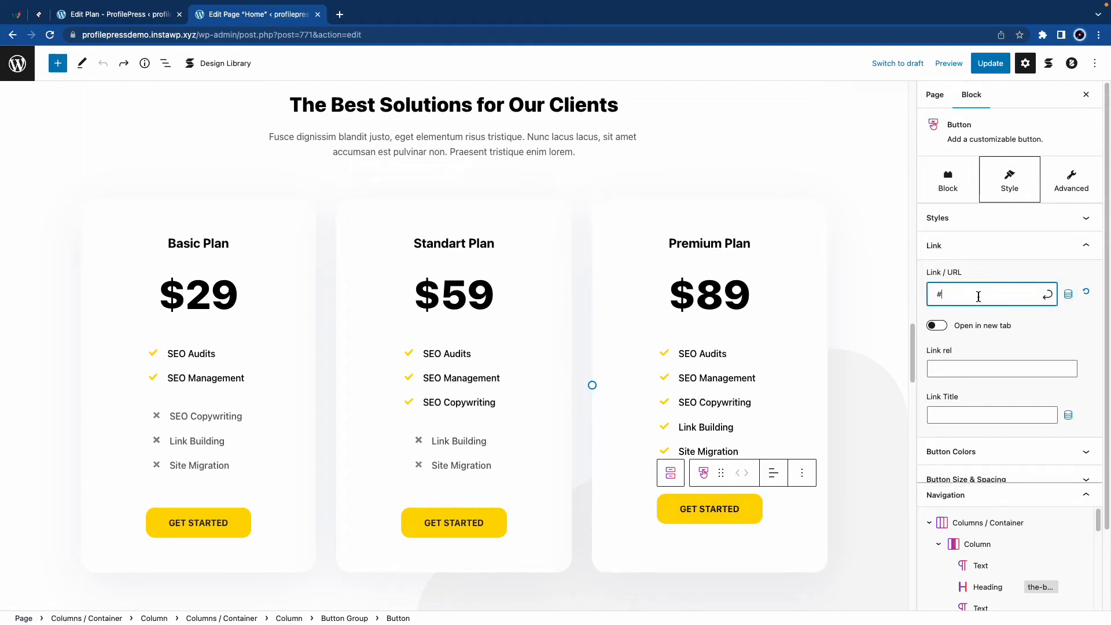
key("super+v")
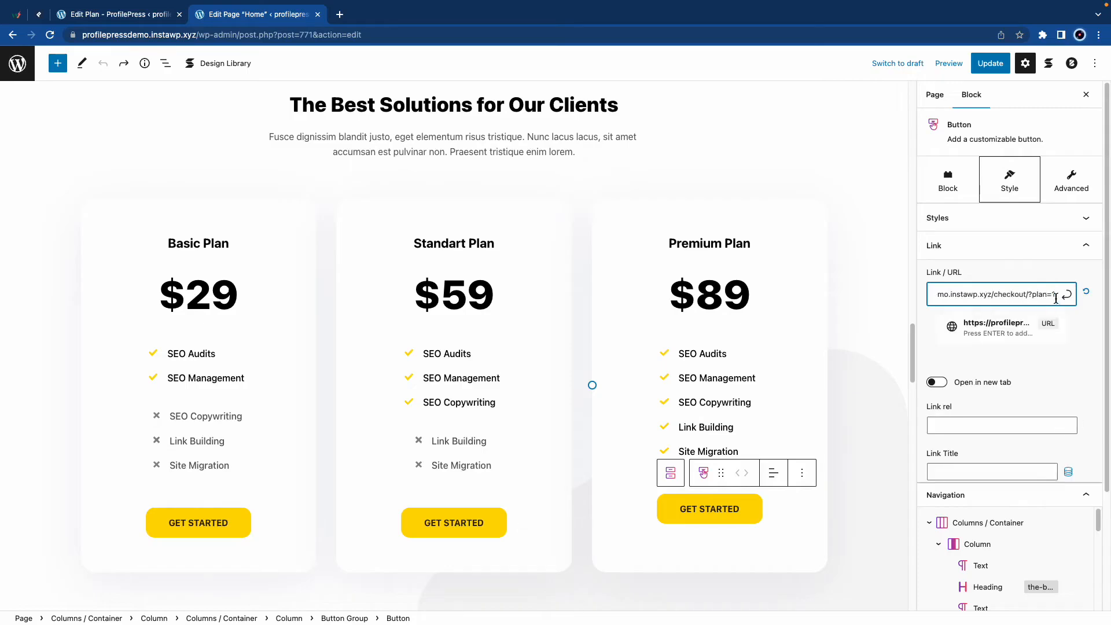
left_click(1067, 294)
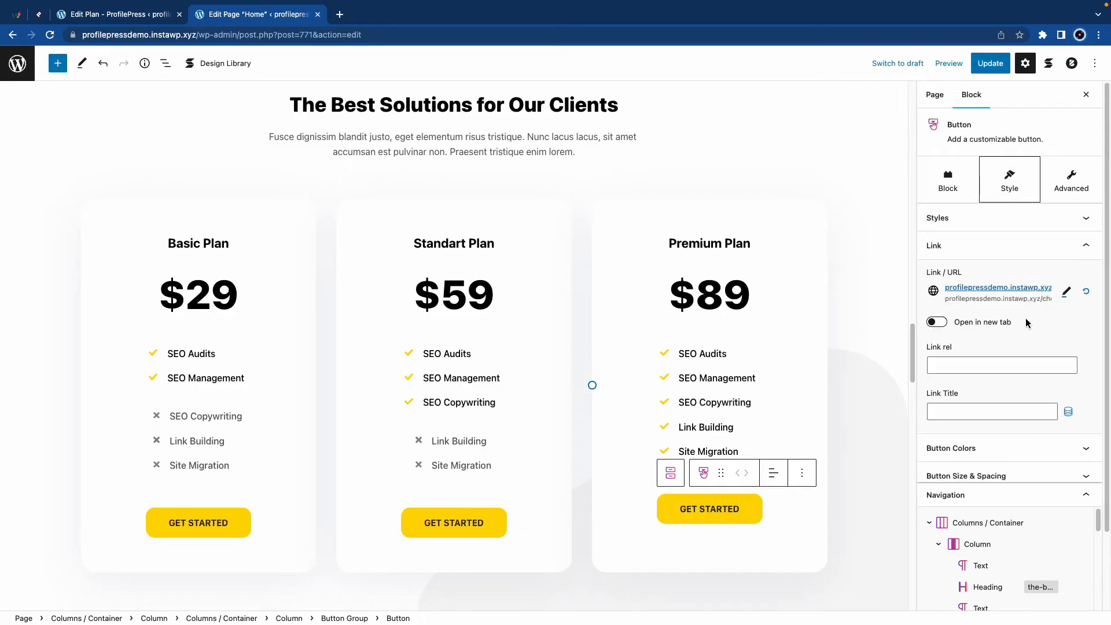
left_click(991, 63)
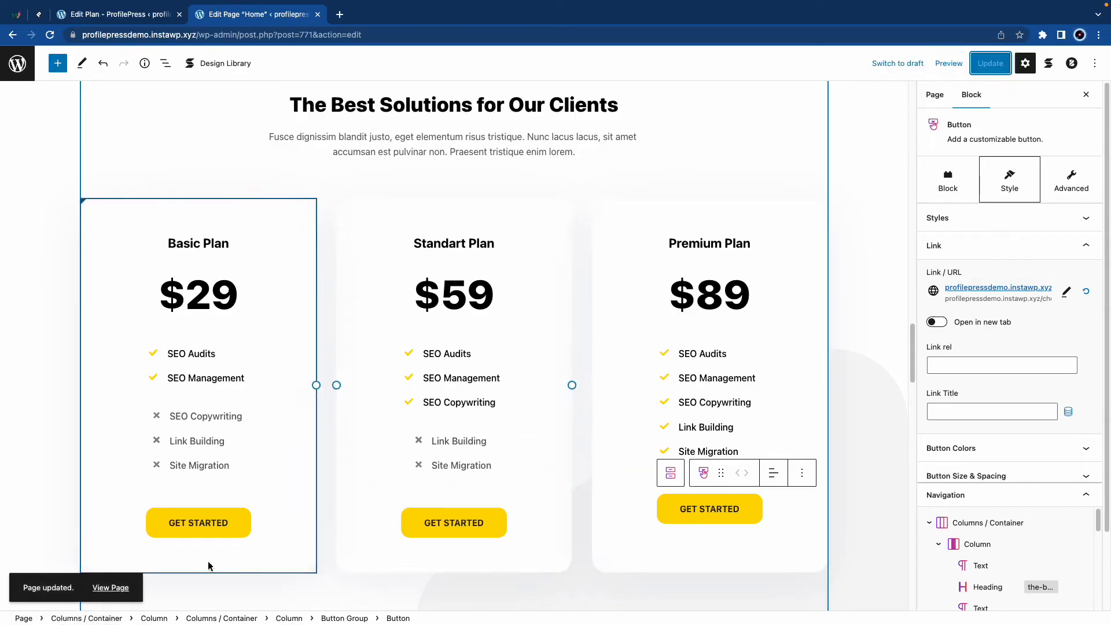
View the updated page in an incognito window, follow the Premium Plan's Get Started button and examine the checkout form and payment options
right_click(109, 588)
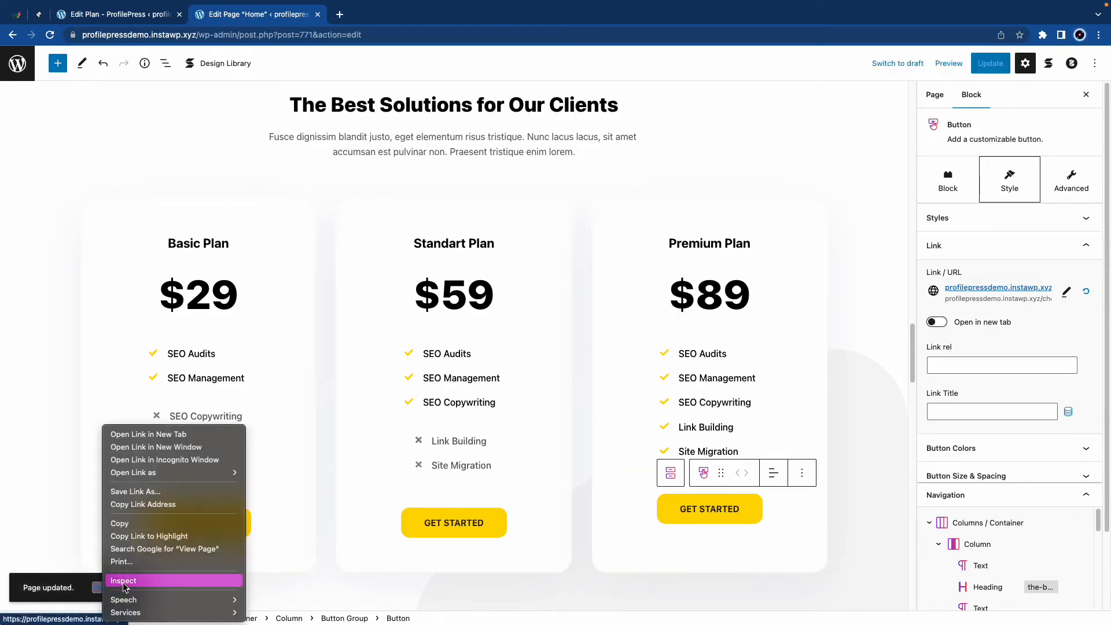
left_click(173, 463)
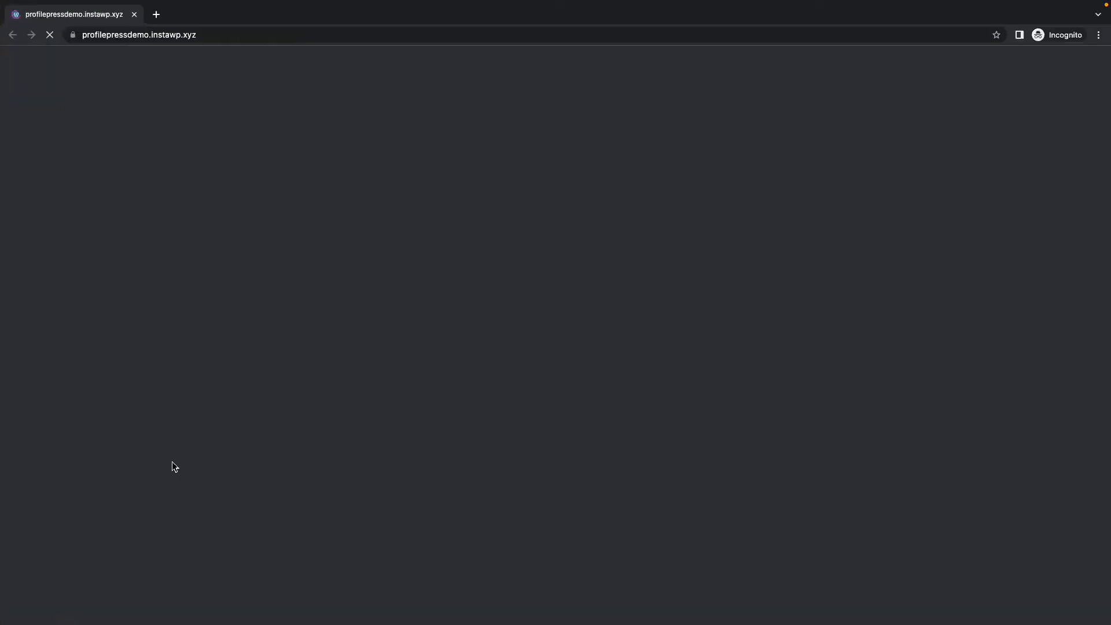
scroll(476, 478, "down", 3)
scroll(476, 479, "down", 20)
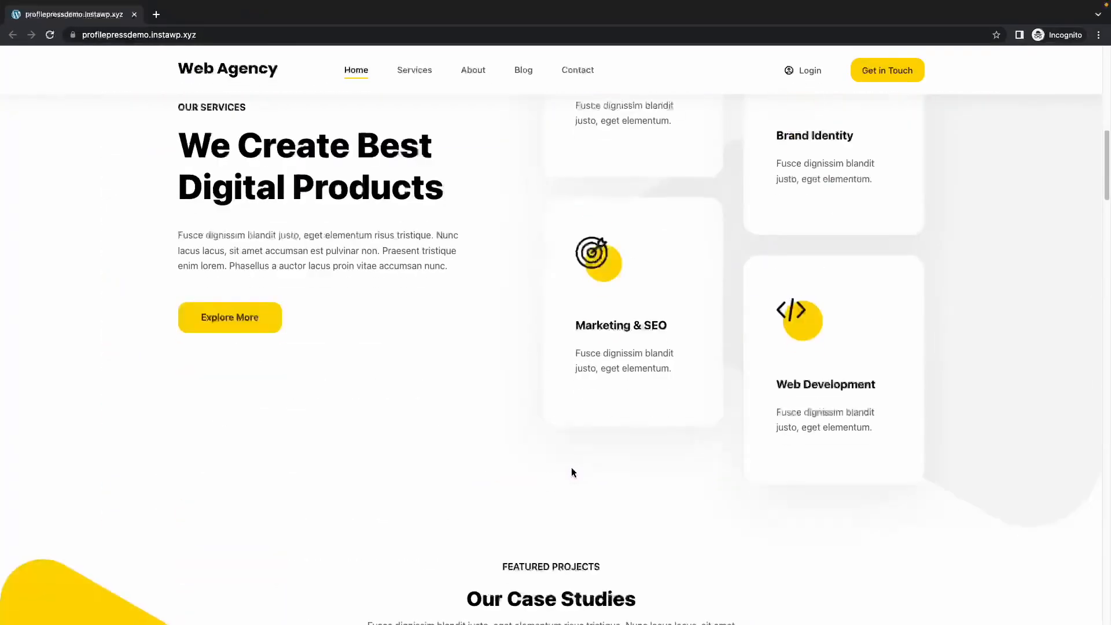
scroll(671, 478, "down", 5)
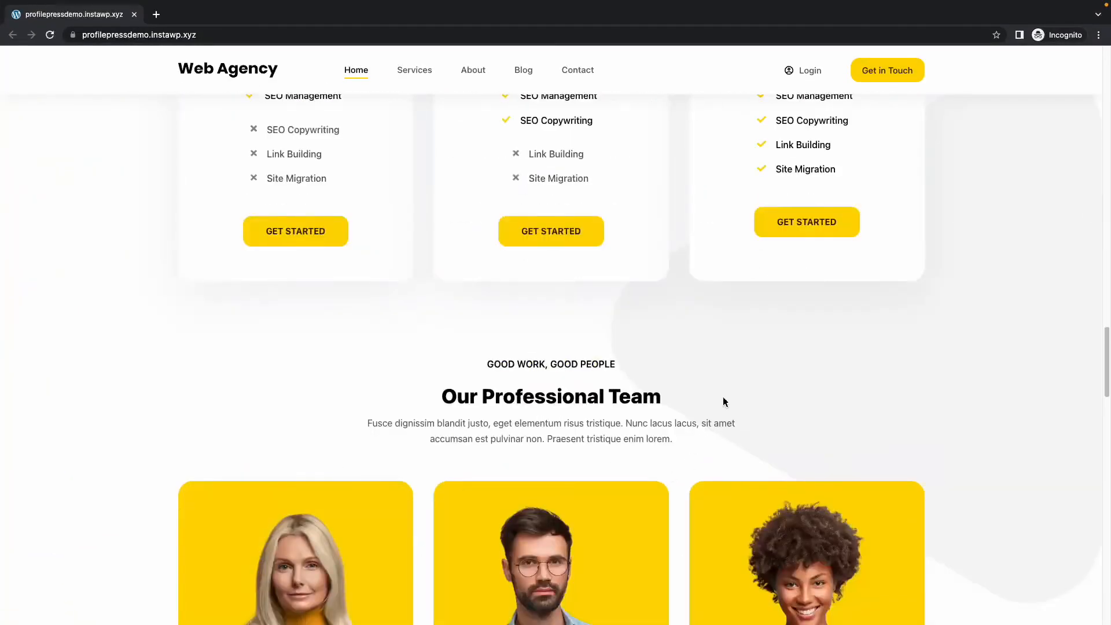
left_click(784, 230)
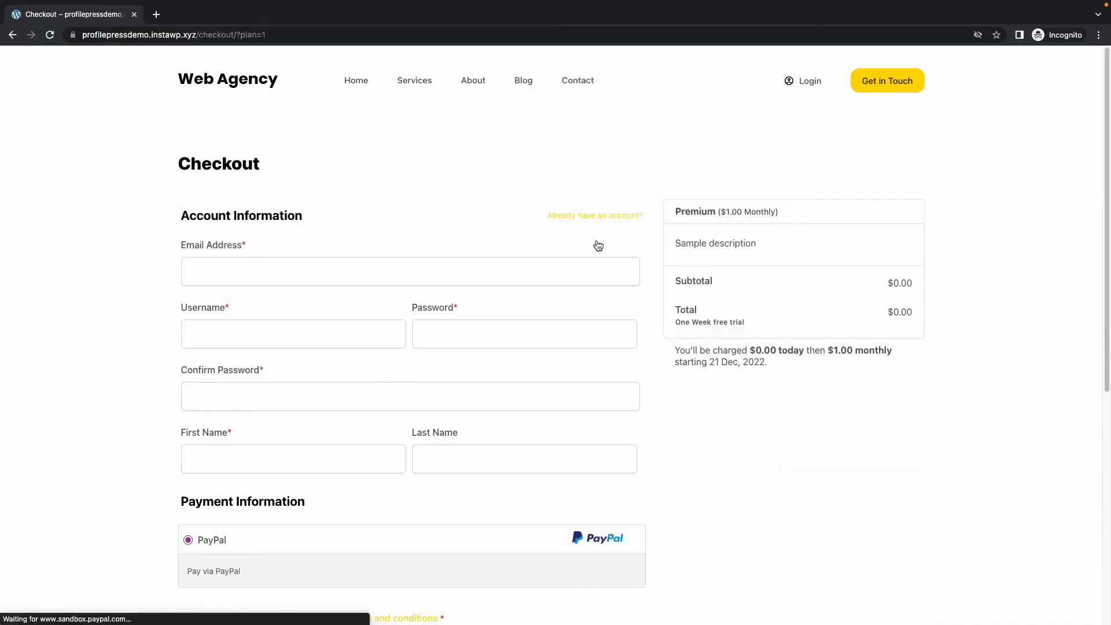
scroll(496, 251, "down", 3)
scroll(477, 255, "up", 3)
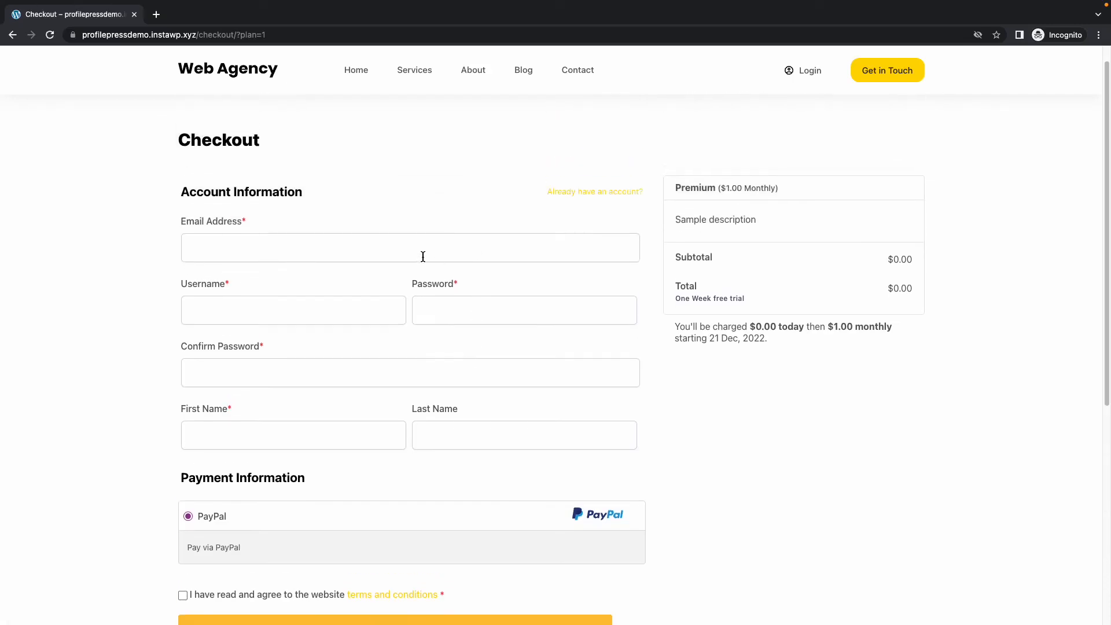
scroll(420, 272, "down", 1)
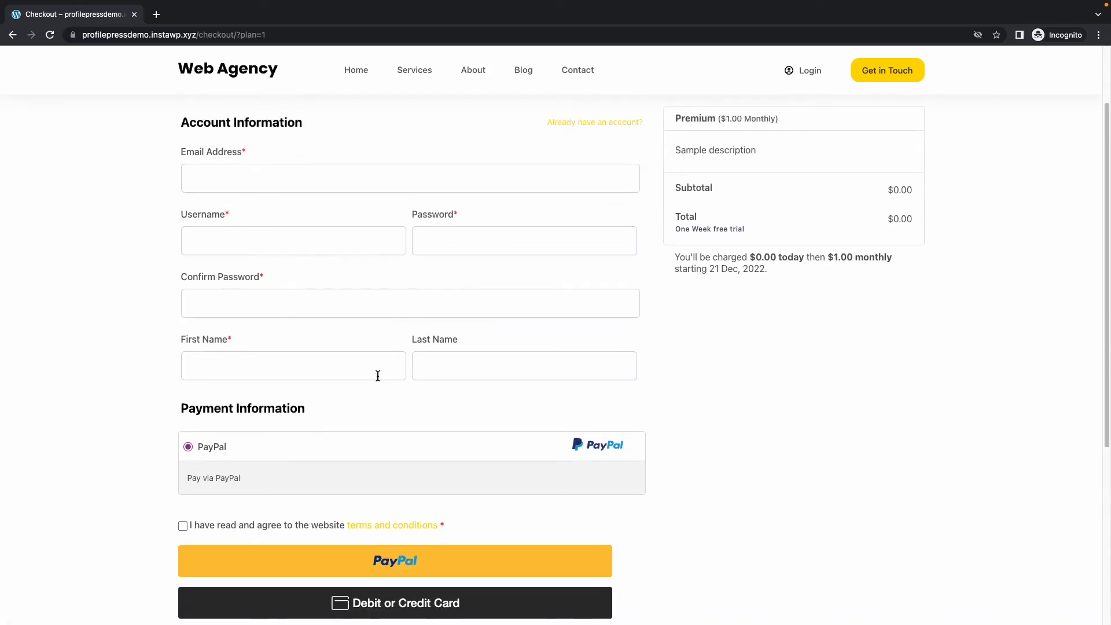
scroll(332, 460, "down", 1)
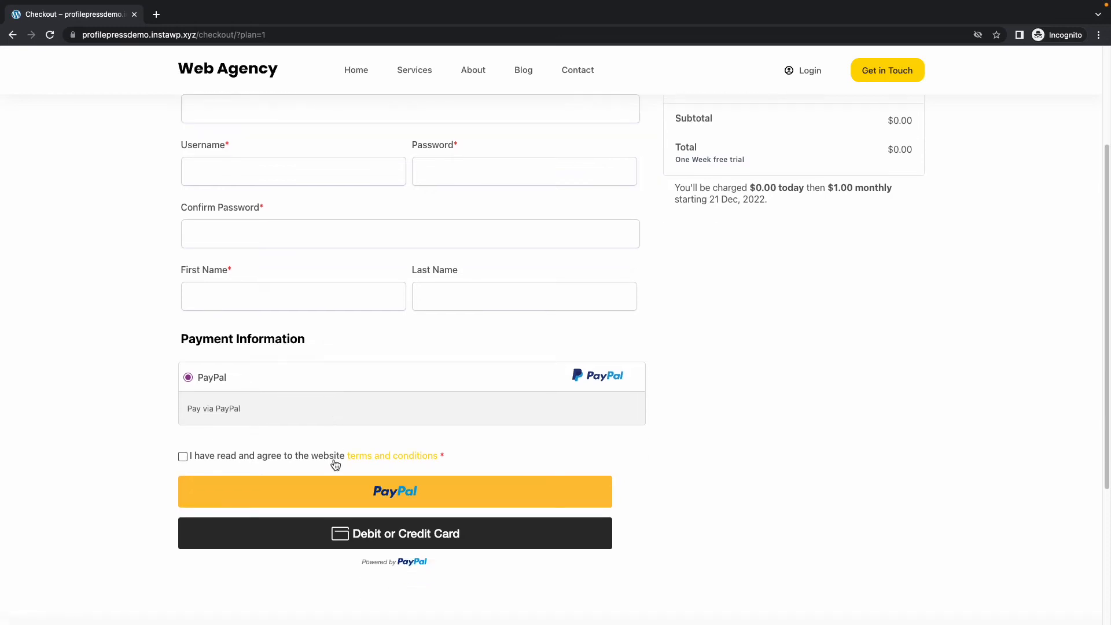
scroll(336, 463, "up", 1)
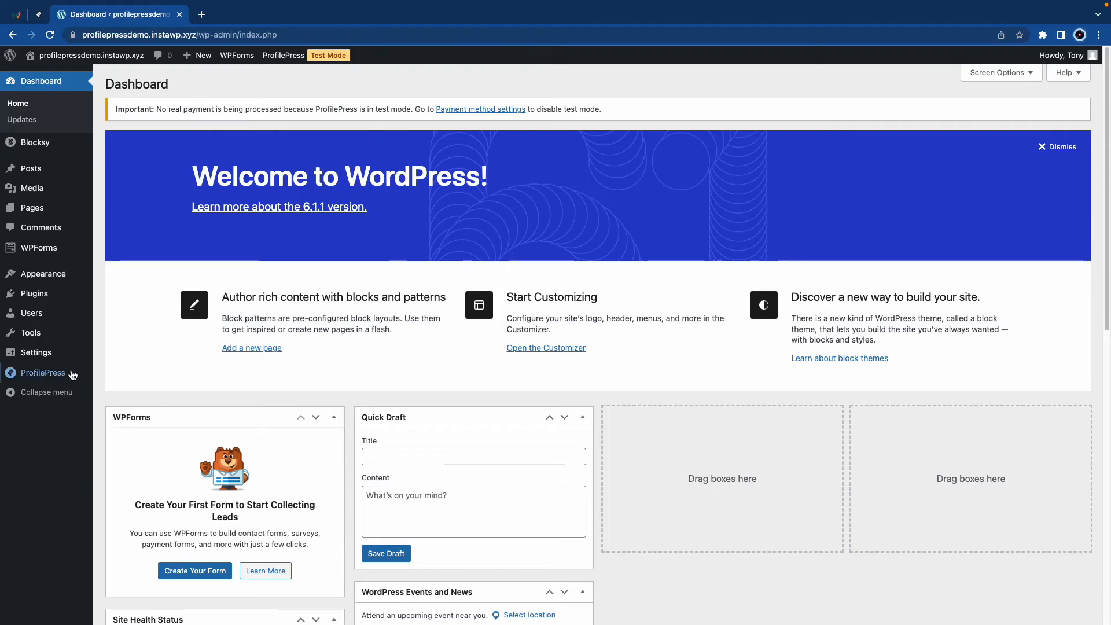
Add a ProfilePress content protection rule titled Post Subscription
mouse_move(58, 377)
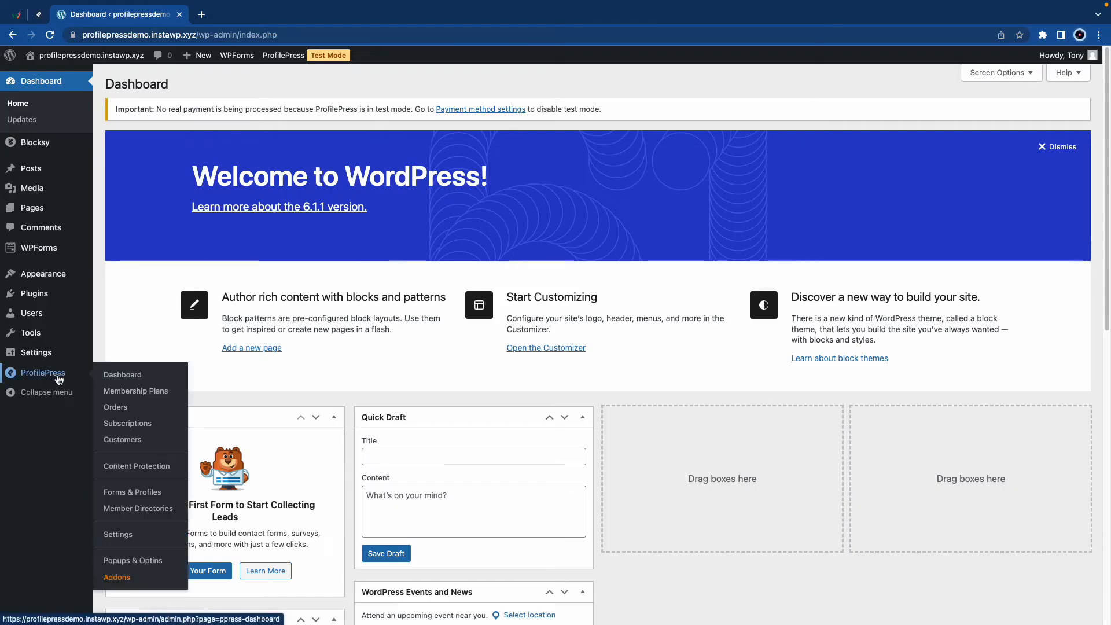
left_click(136, 473)
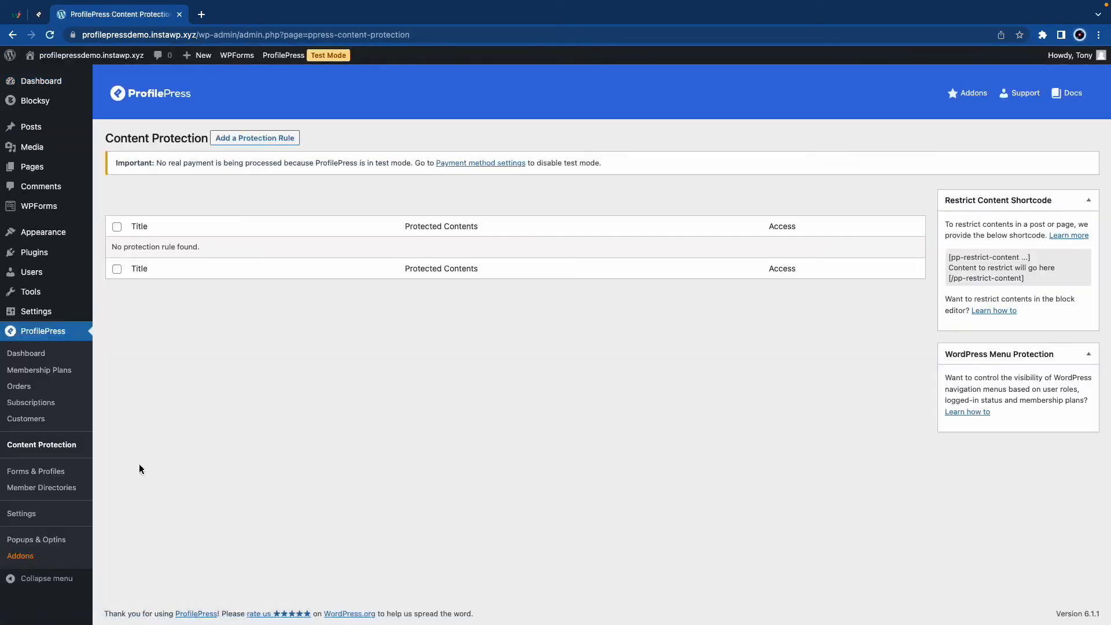
left_click(283, 140)
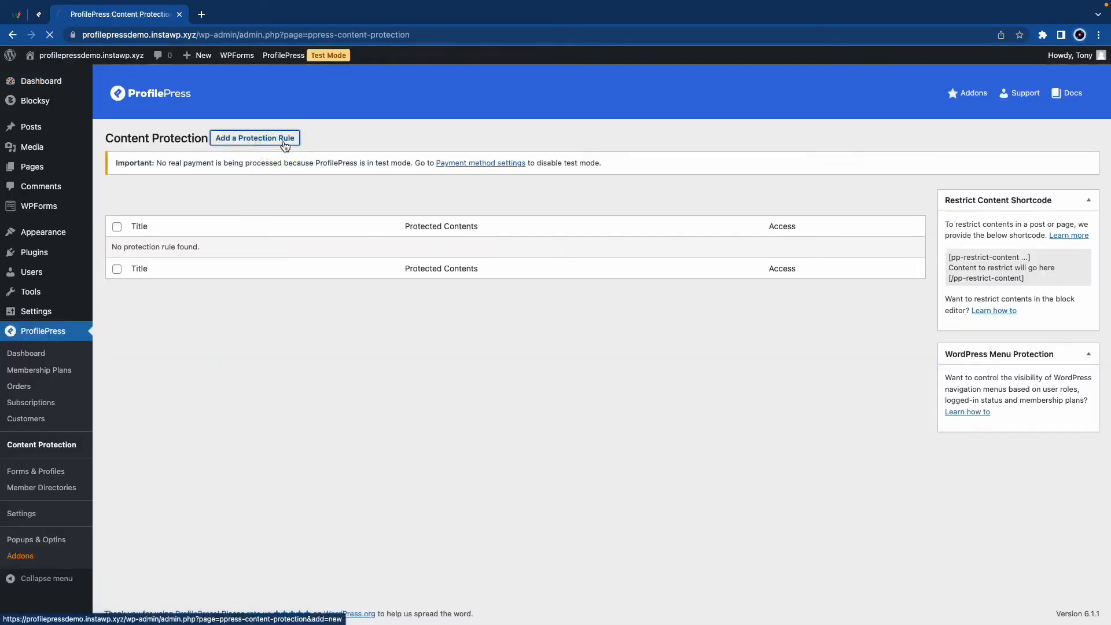
left_click(277, 202)
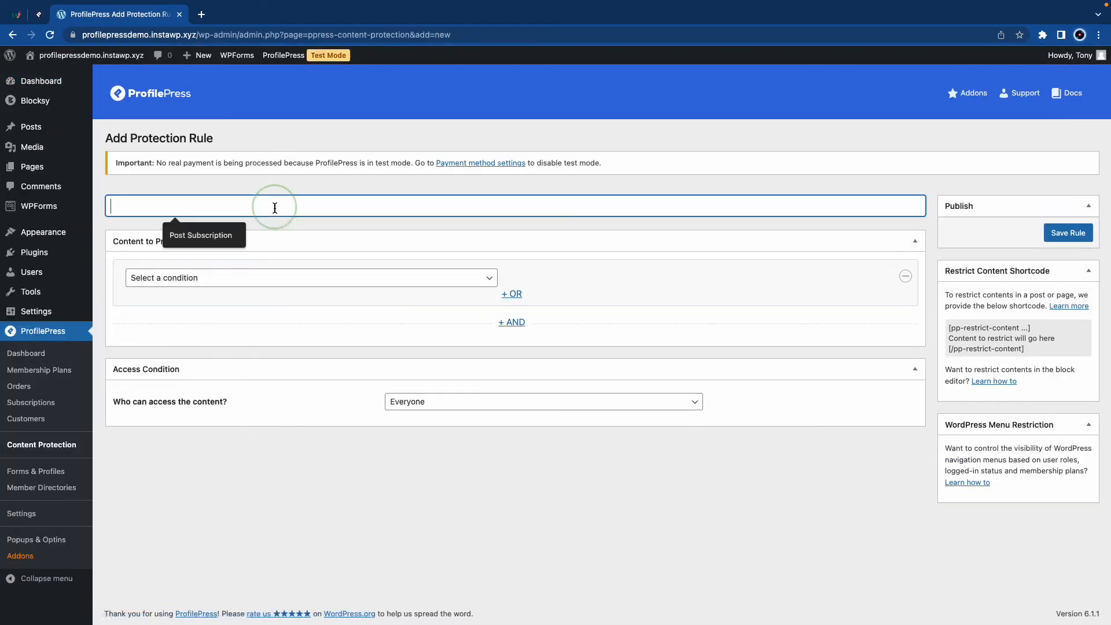
left_click(224, 238)
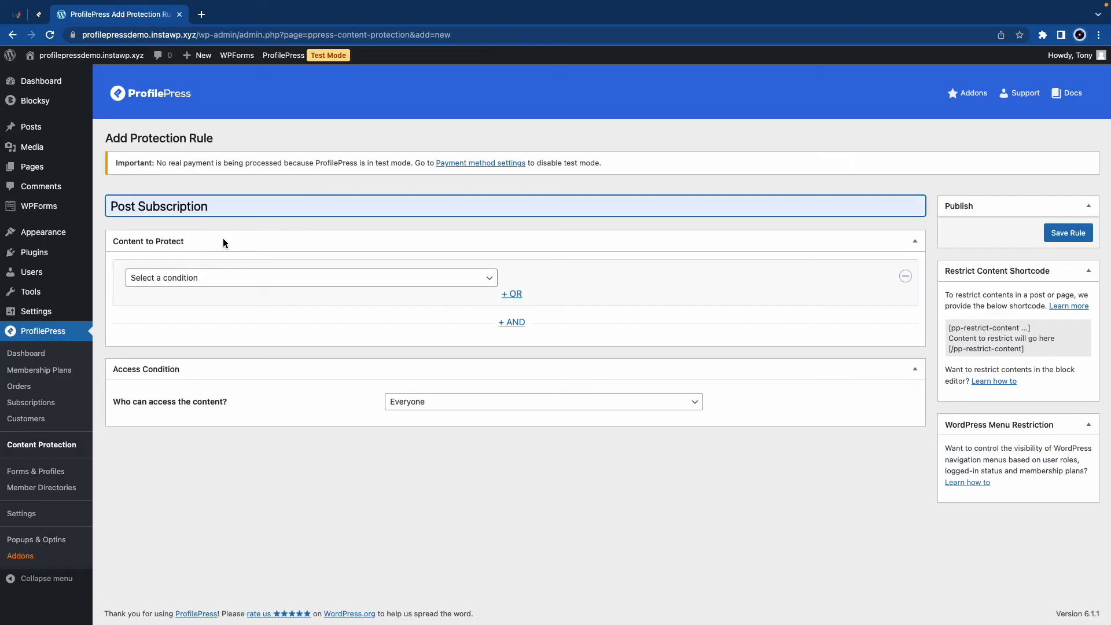
Protect the selected posts Massa Vitae Toutor Condimentum Lacinia Quis and Venenatis Urna Cursus Eget Nunc Scelerisque
left_click(227, 280)
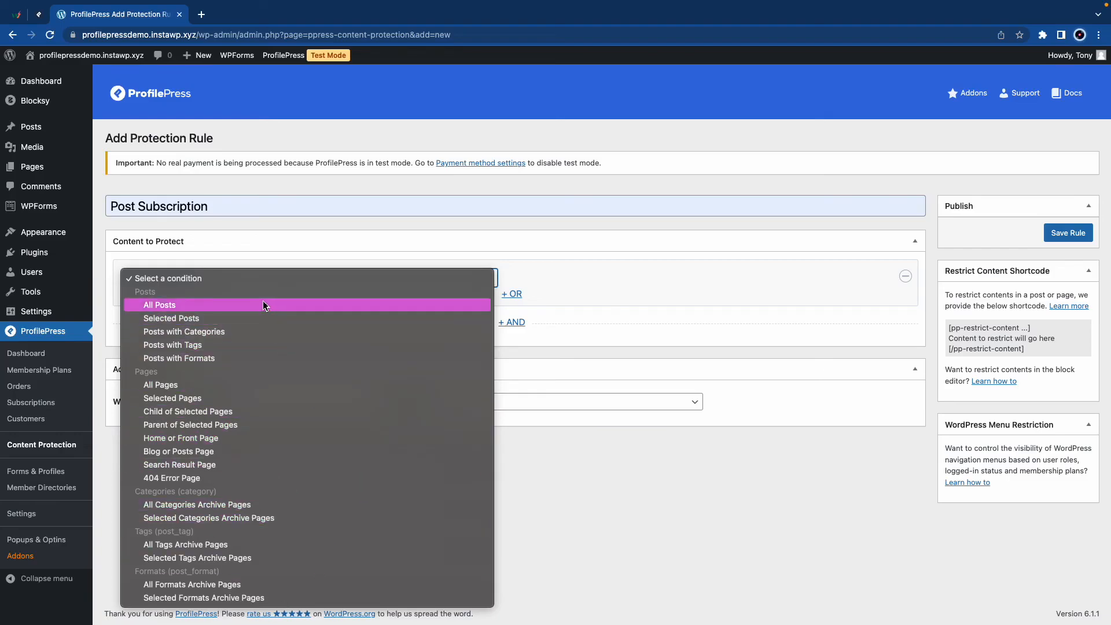
left_click(247, 319)
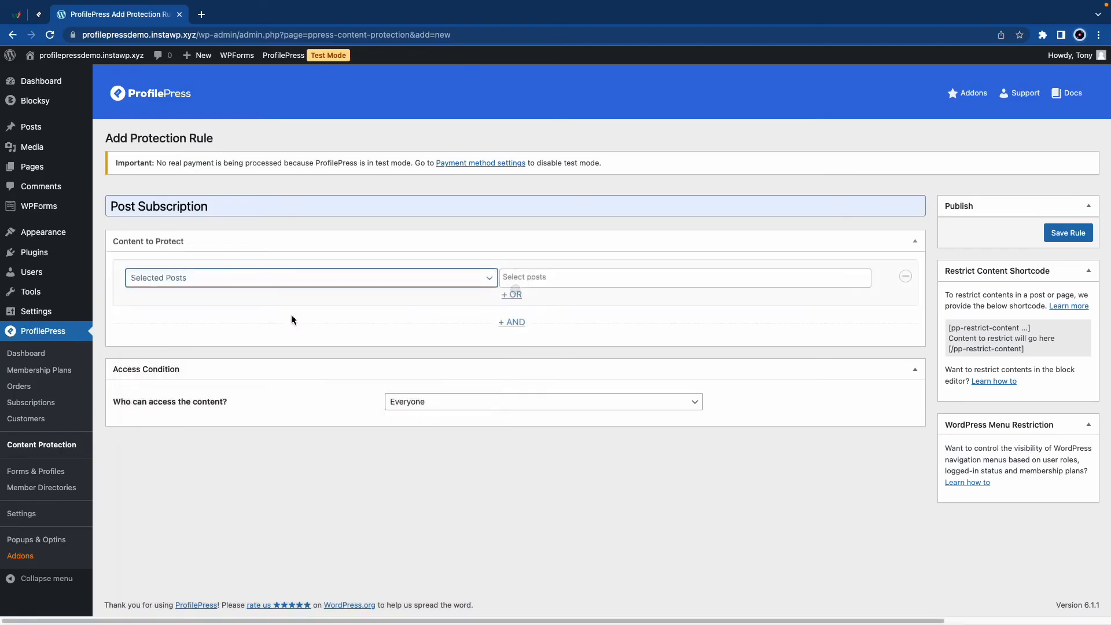
left_click(533, 278)
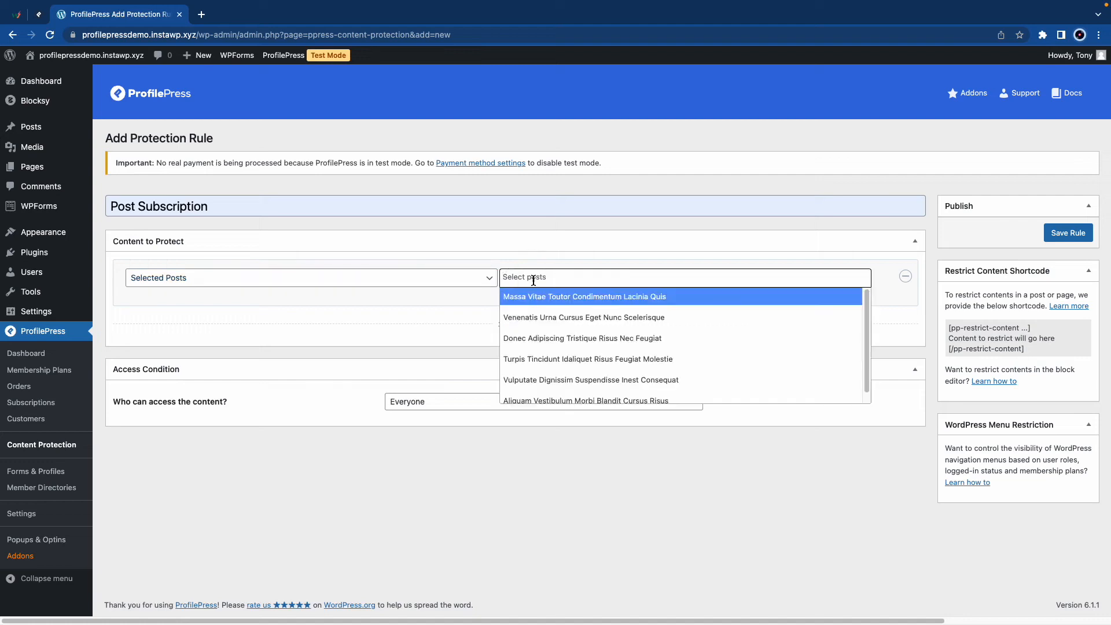
left_click(542, 298)
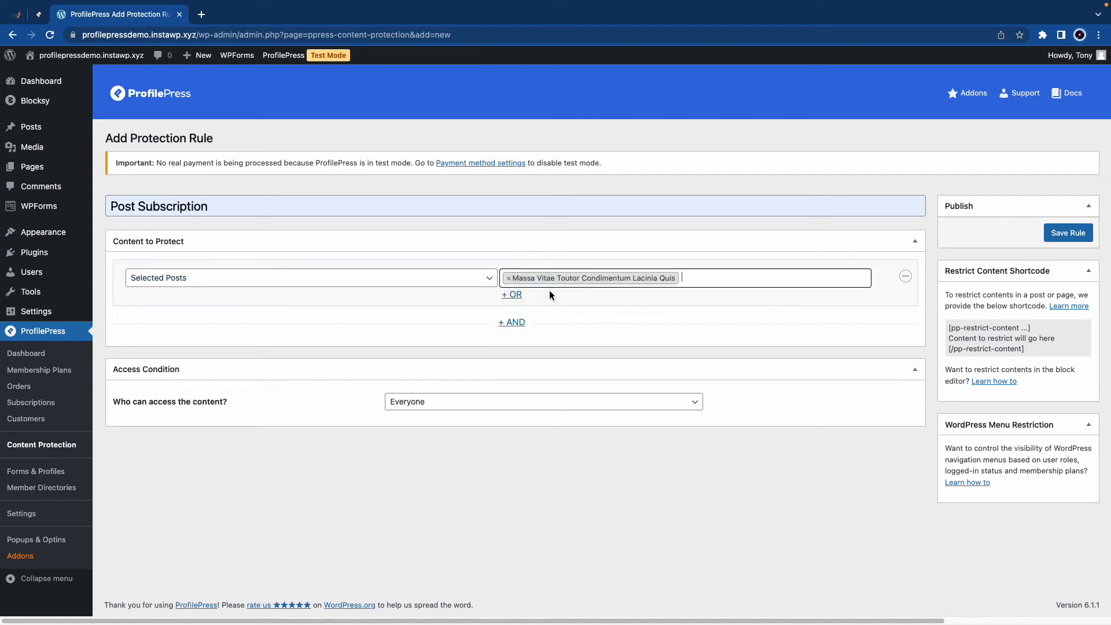
left_click(721, 277)
left_click(658, 317)
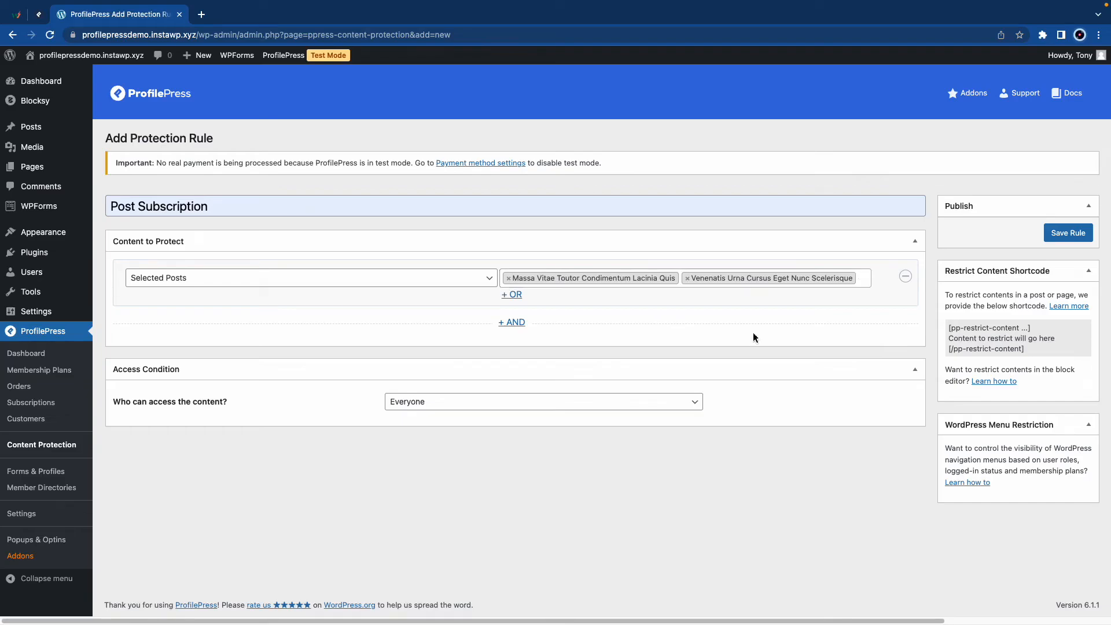
Restrict access to the protected content to logged in users with the Premium membership plan
left_click(605, 402)
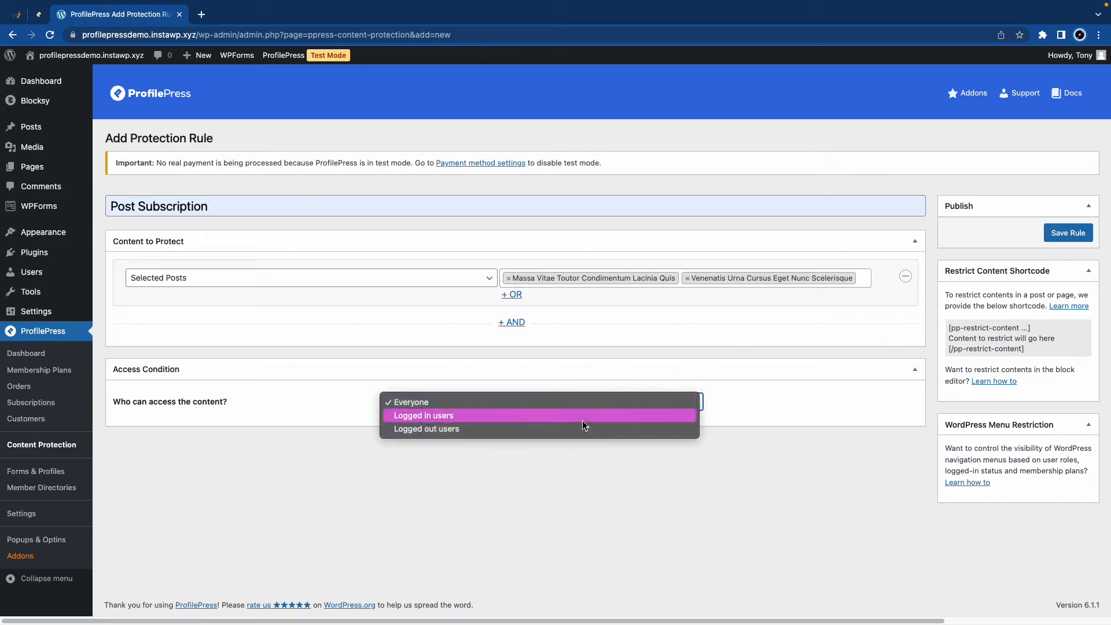
left_click(585, 418)
scroll(450, 428, "down", 2)
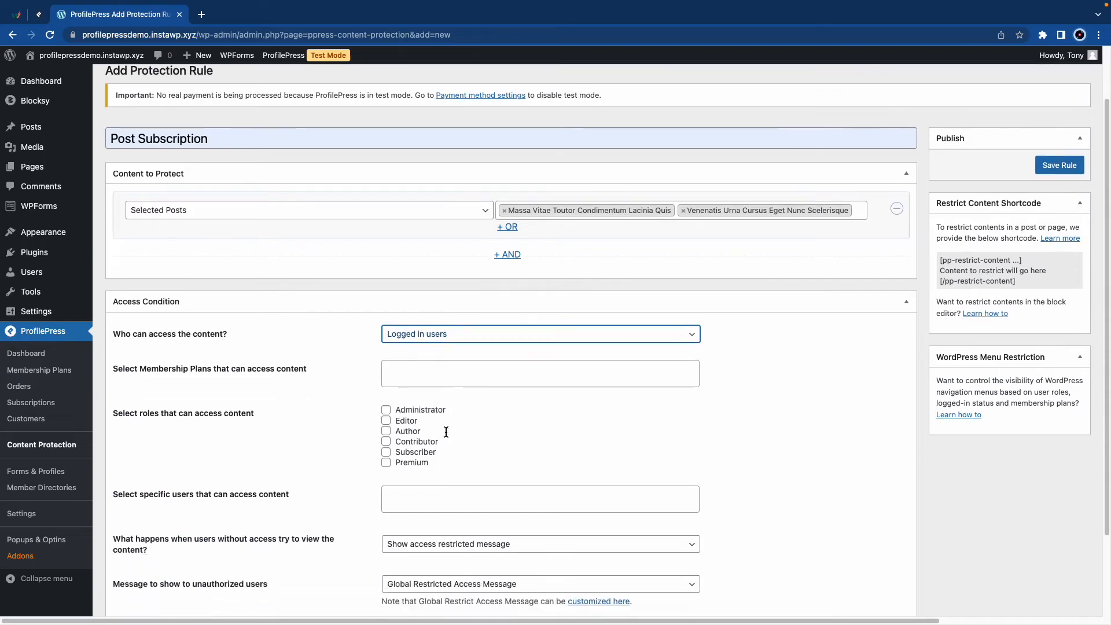
left_click(449, 379)
left_click(440, 397)
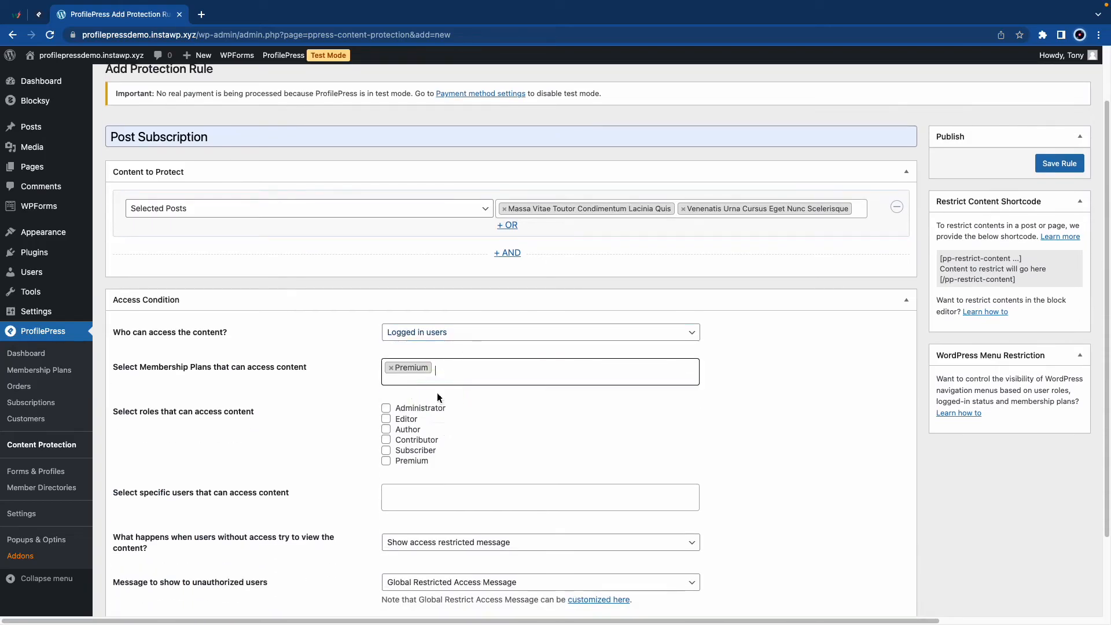
Allow the Premium, Editor and Administrator roles to access the protected content
left_click(386, 461)
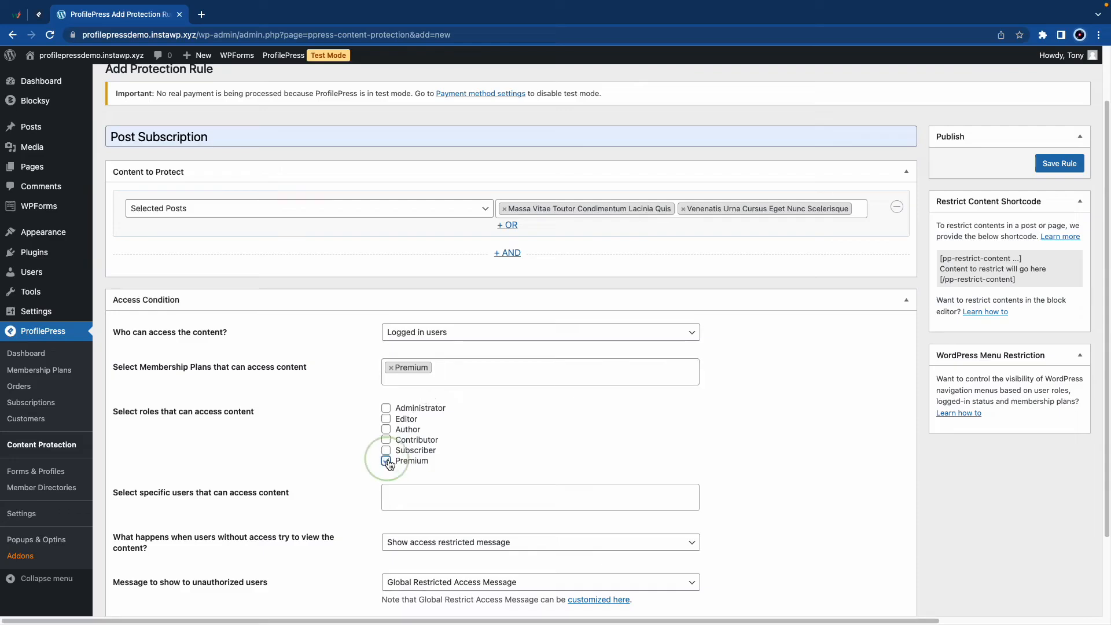
left_click(386, 419)
left_click(386, 408)
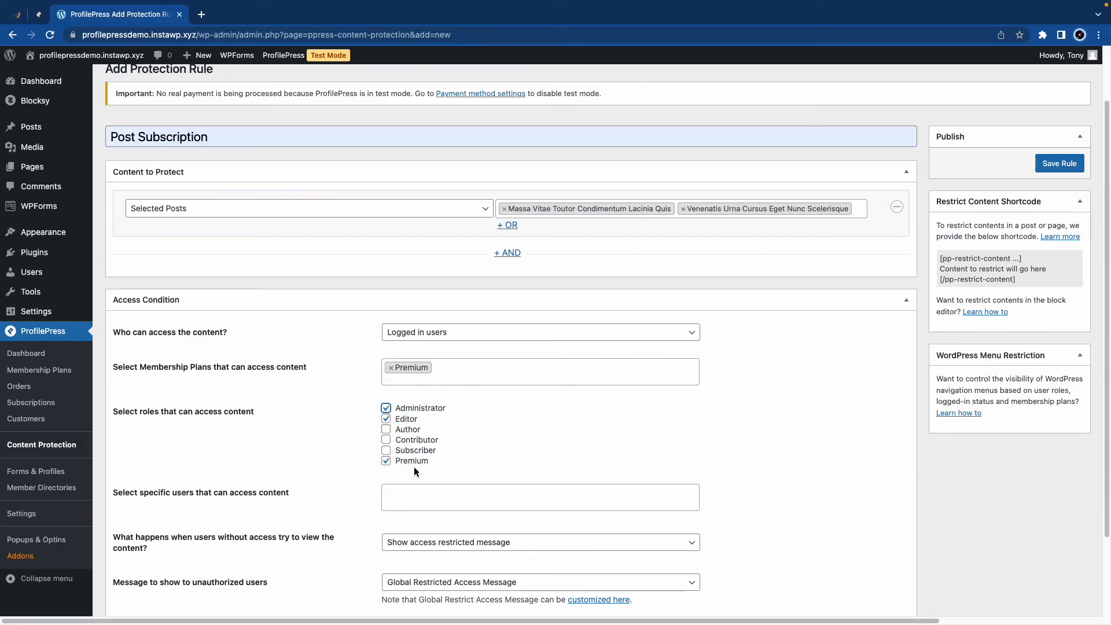
Keep Show access restricted message as the response for users without access, leaving the specific users field empty
left_click(411, 498)
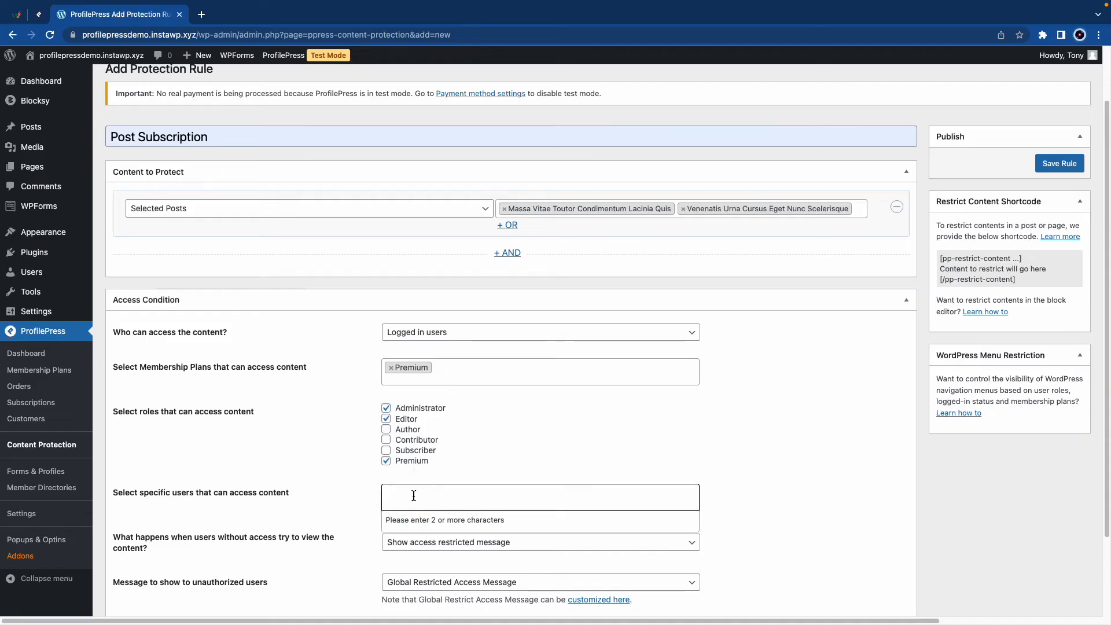
scroll(454, 493, "down", 2)
left_click(363, 505)
left_click(409, 476)
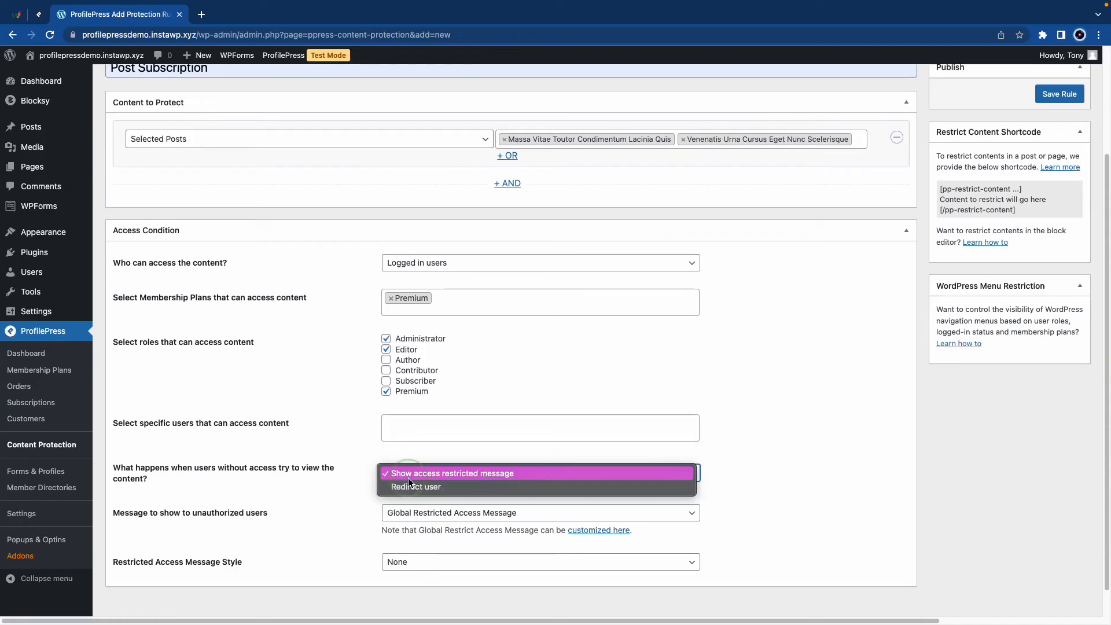
Set the message for unauthorized users to Custom Message with the text "Subscribe to access this content."
left_click(408, 517)
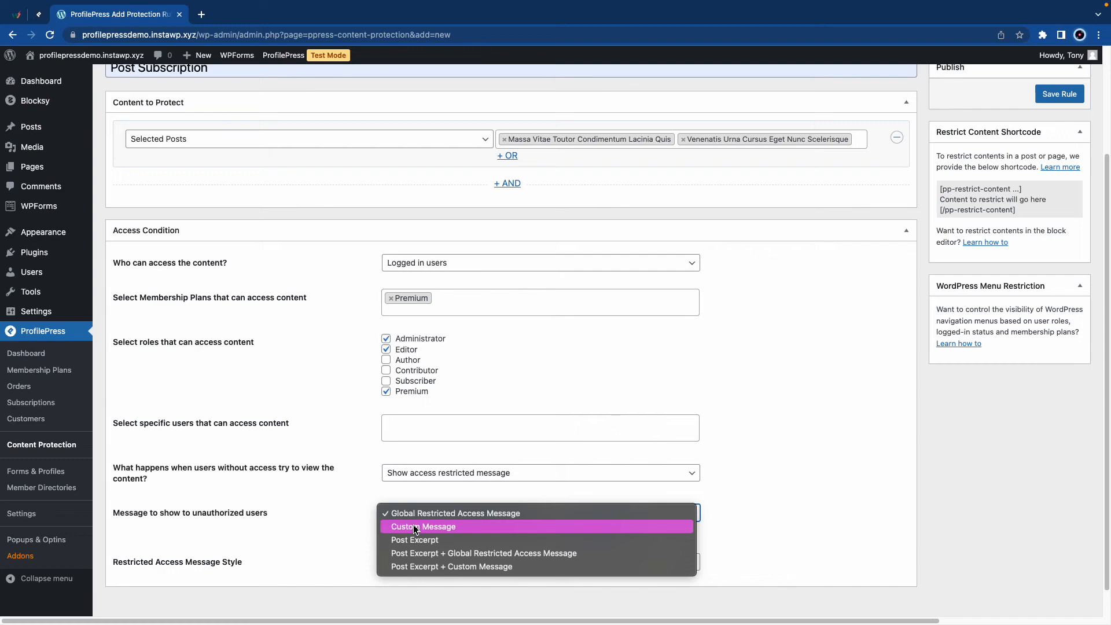
left_click(415, 528)
scroll(428, 556, "down", 5)
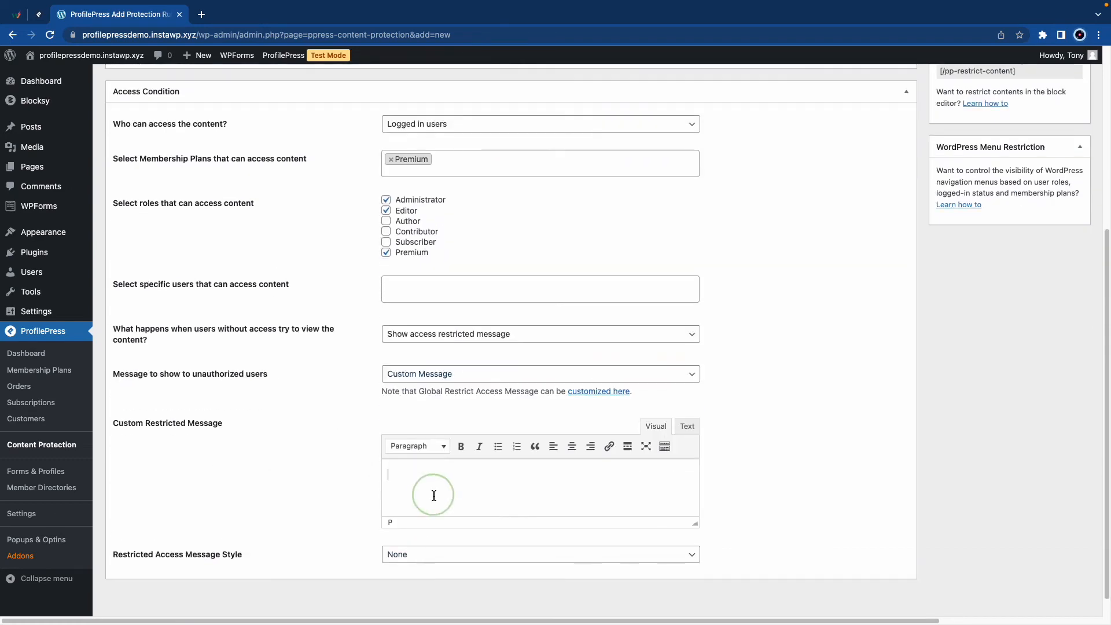
left_click(434, 496)
type("Subscribe to access")
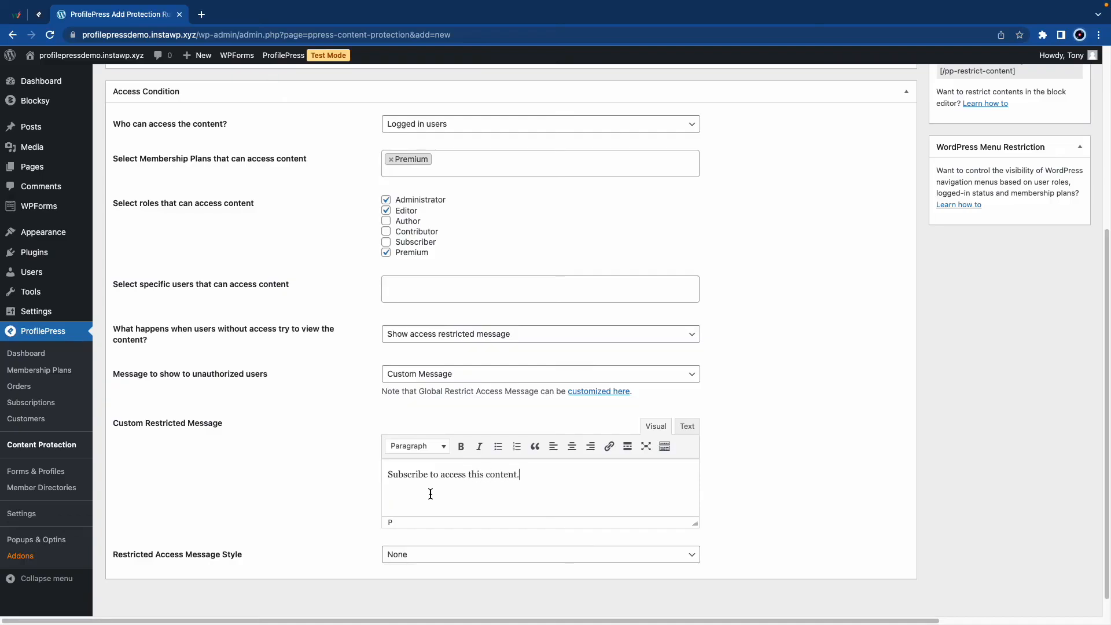
type(" this content.")
scroll(430, 494, "down", 1)
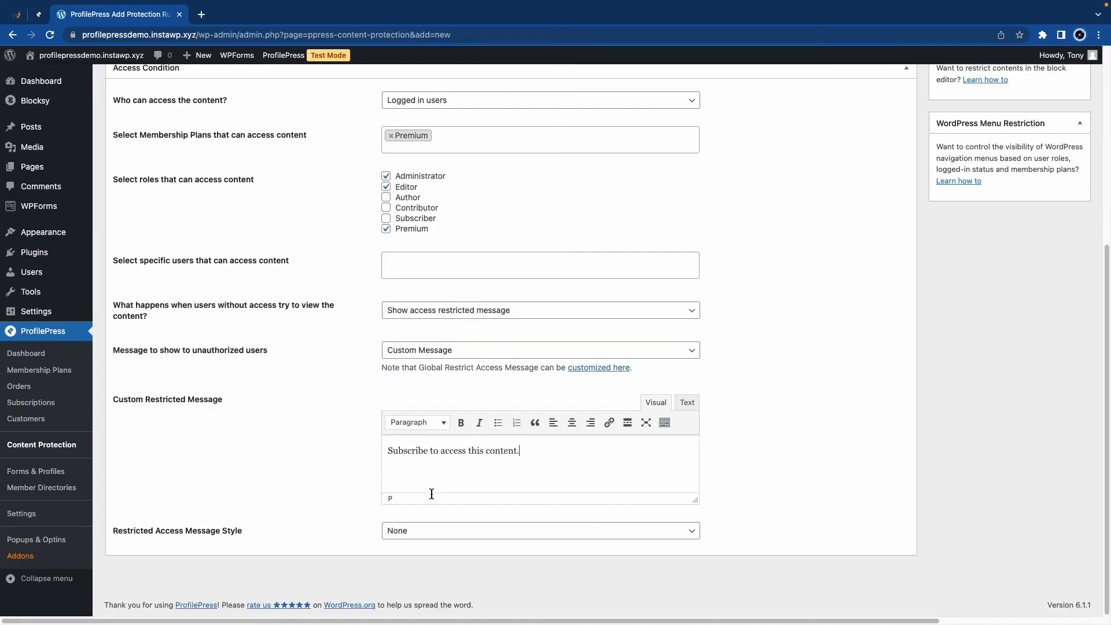
Leave the Restricted Access Message Style at None and save the protection rule
left_click(407, 537)
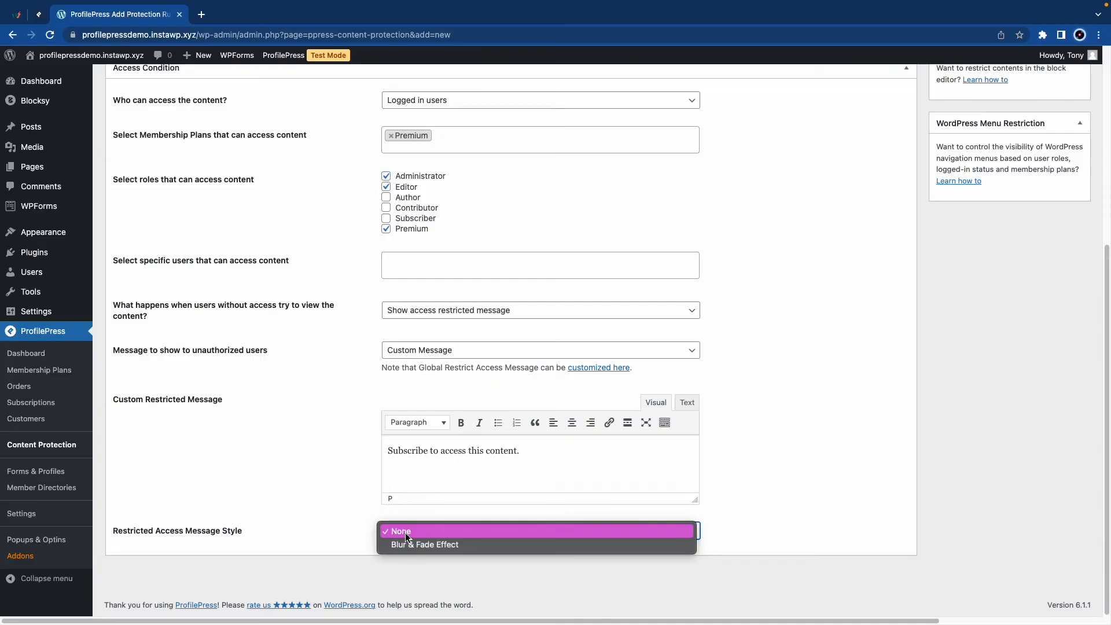
left_click(364, 529)
scroll(546, 473, "up", 5)
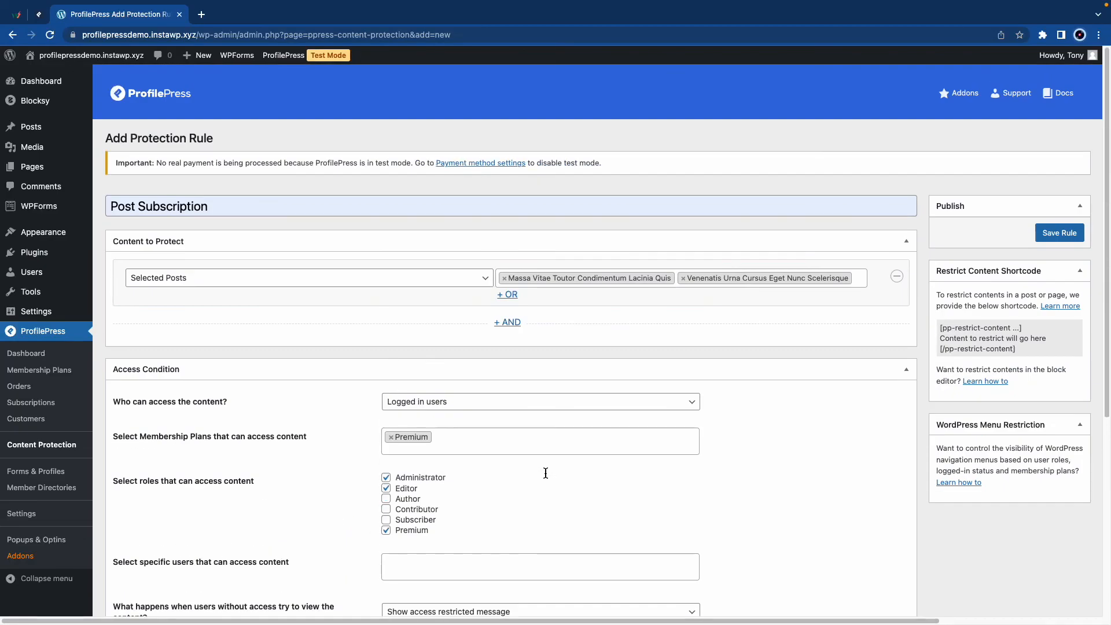
left_click(1063, 234)
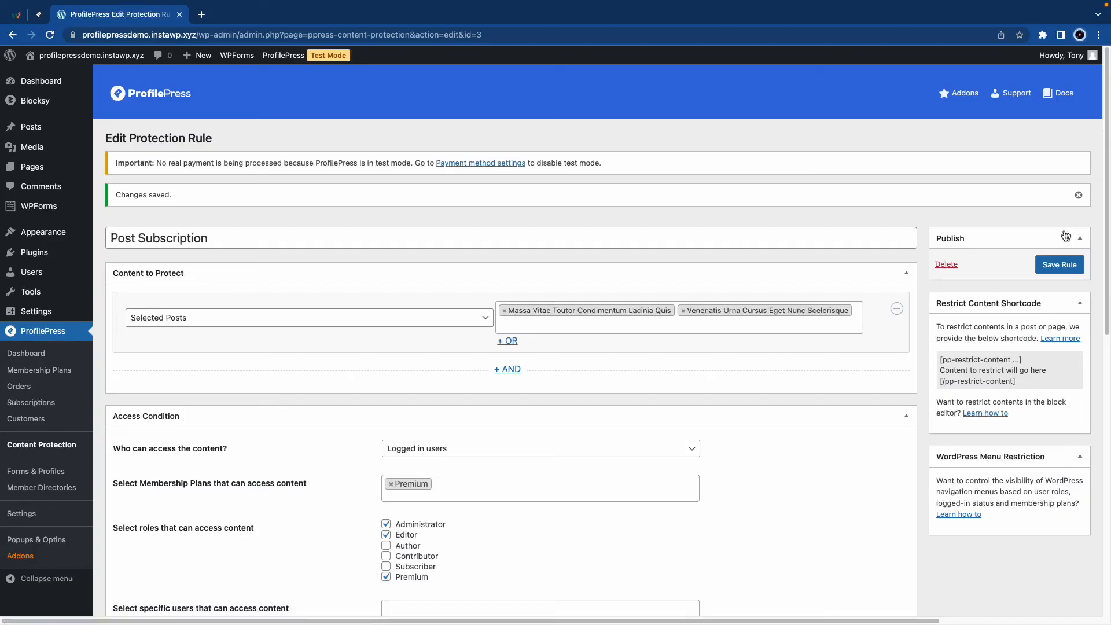
Open the post Massa Vitae Toutor Condimentum Lacinia Quis in an incognito window and check how its protected content appears to visitors
mouse_move(43, 132)
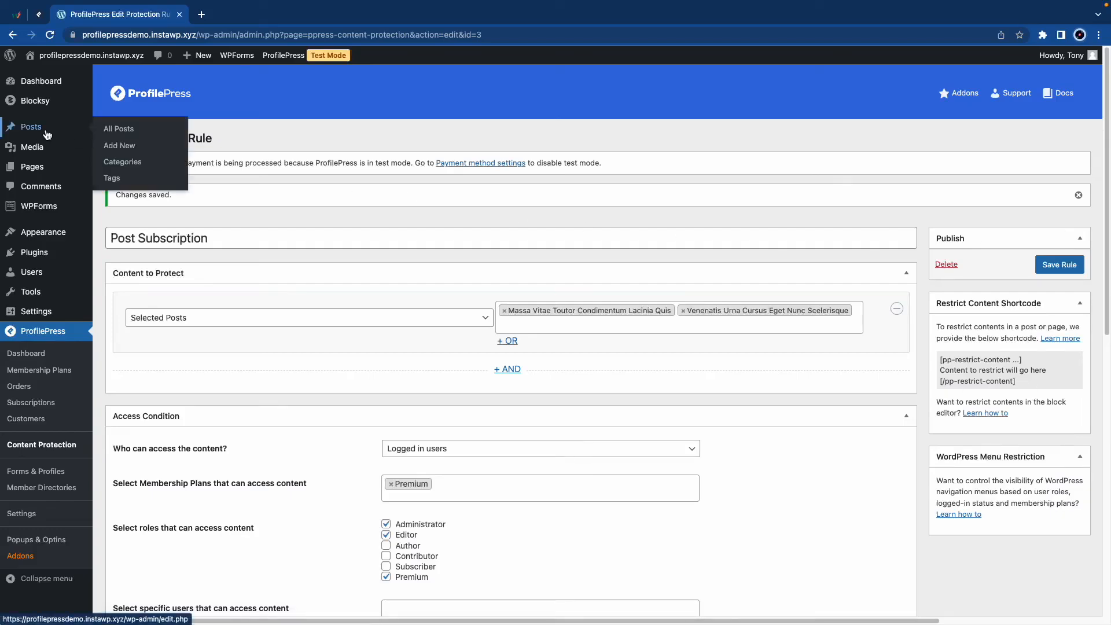
right_click(146, 135)
left_click(152, 134)
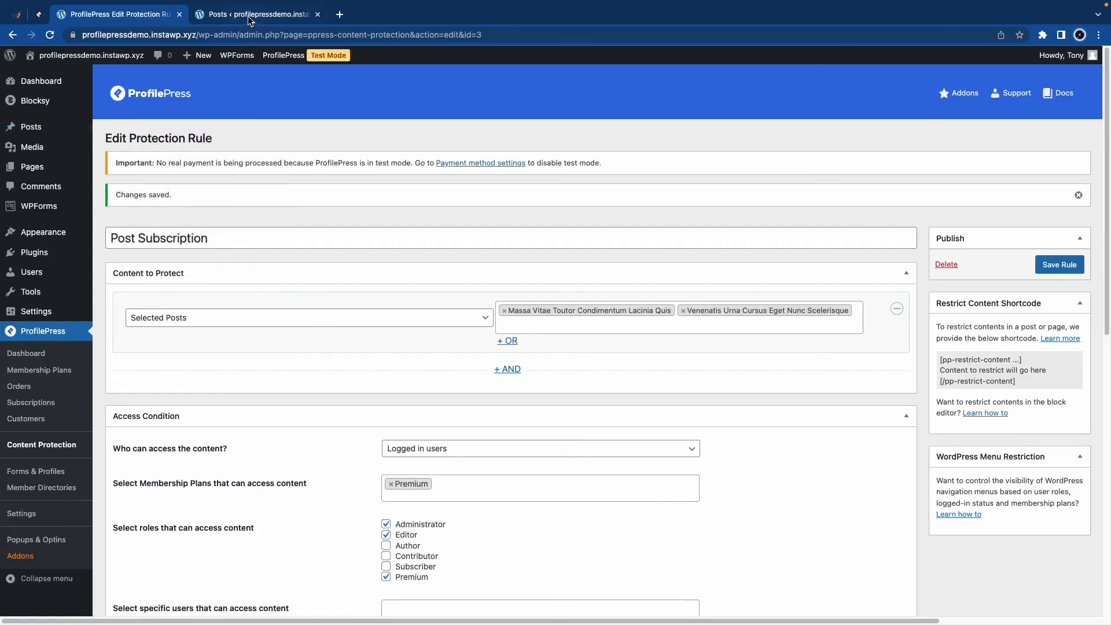
left_click(249, 17)
right_click(232, 224)
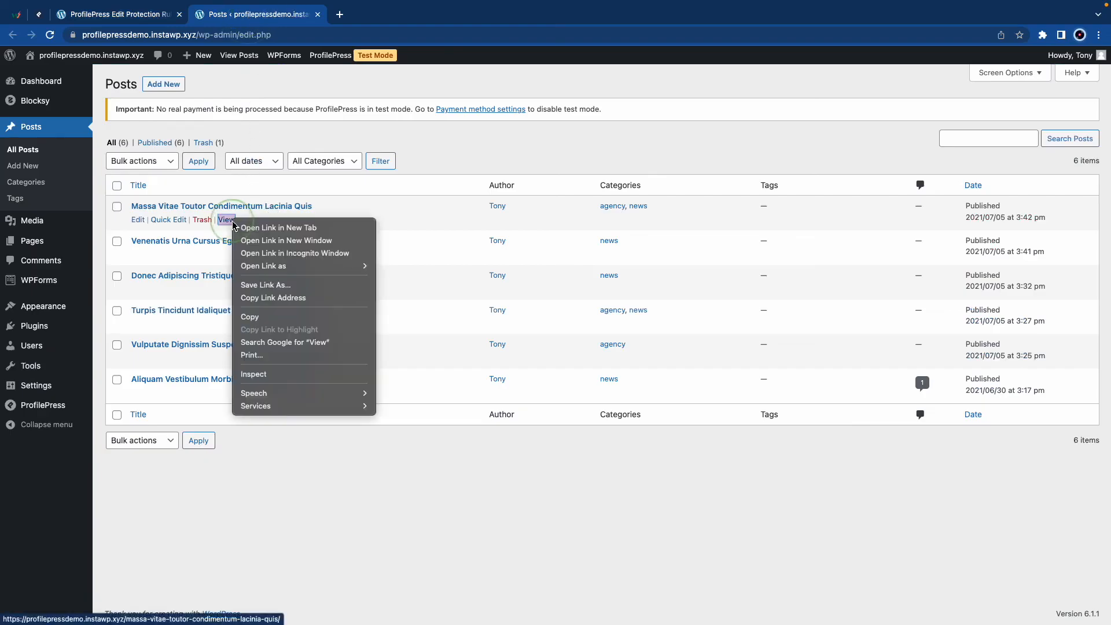
left_click(266, 253)
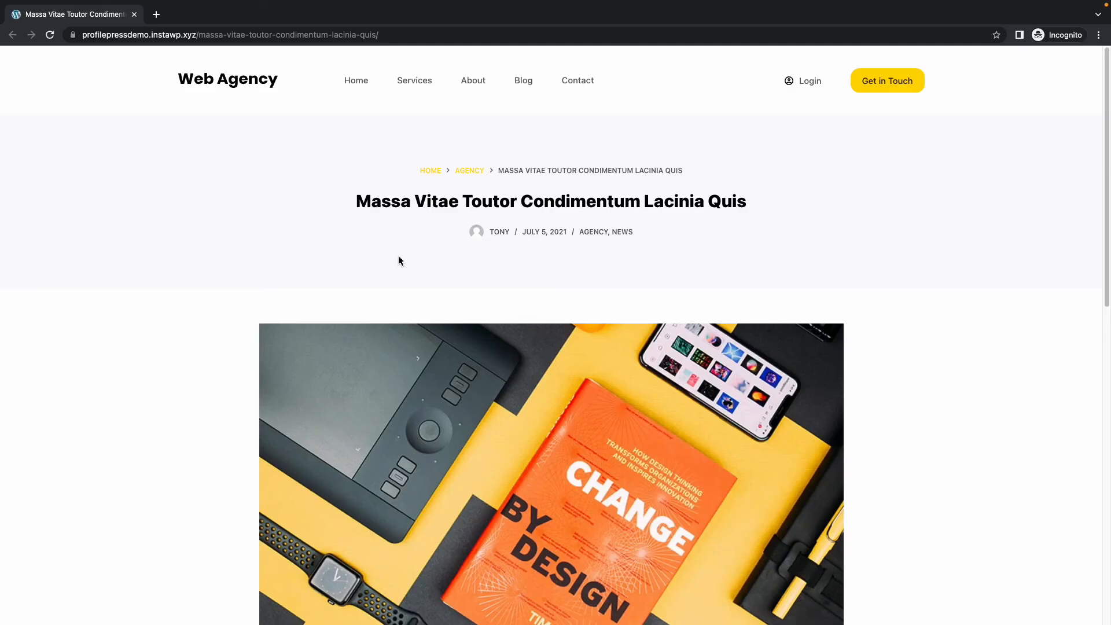
scroll(472, 259, "down", 1)
scroll(471, 263, "down", 2)
scroll(498, 285, "down", 2)
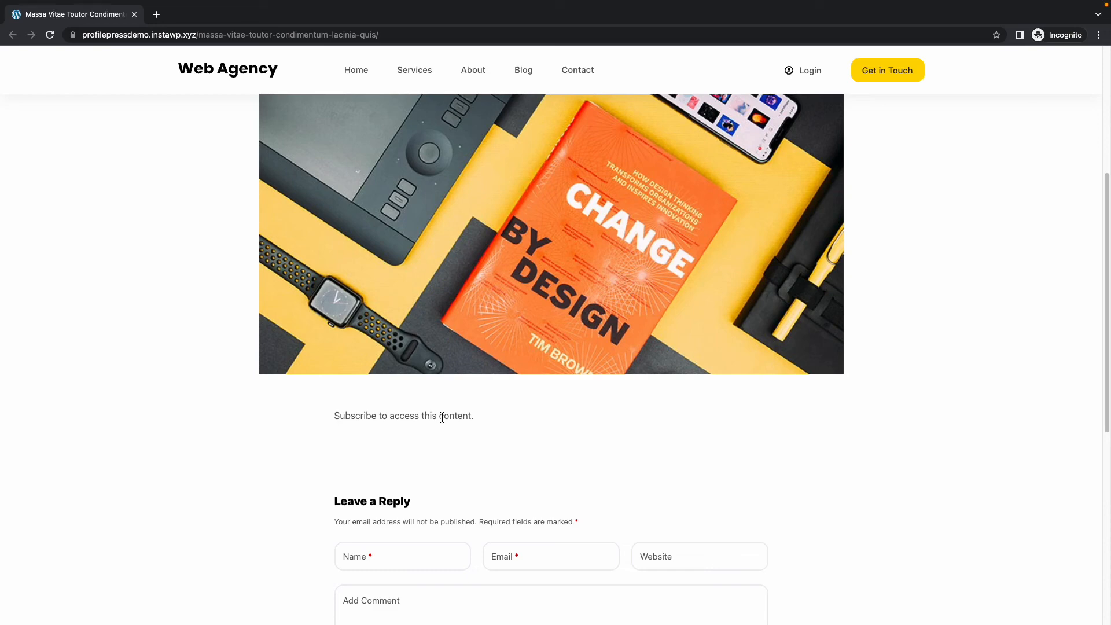
left_click(134, 14)
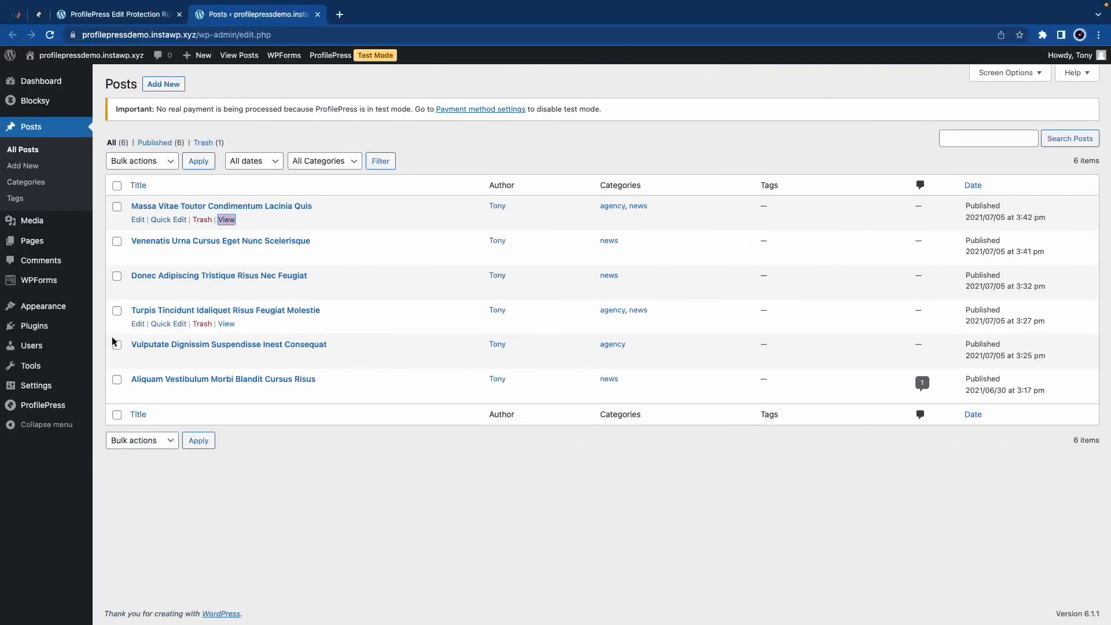
Open the ProfilePress member directories and preview the Default Member Directory
mouse_move(64, 407)
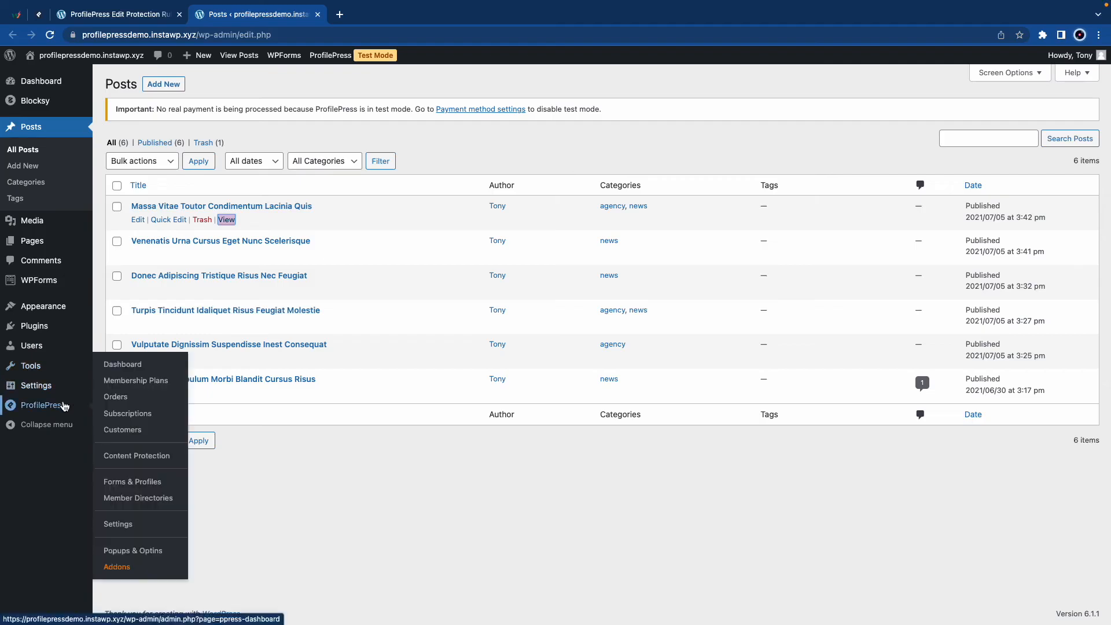
left_click(146, 498)
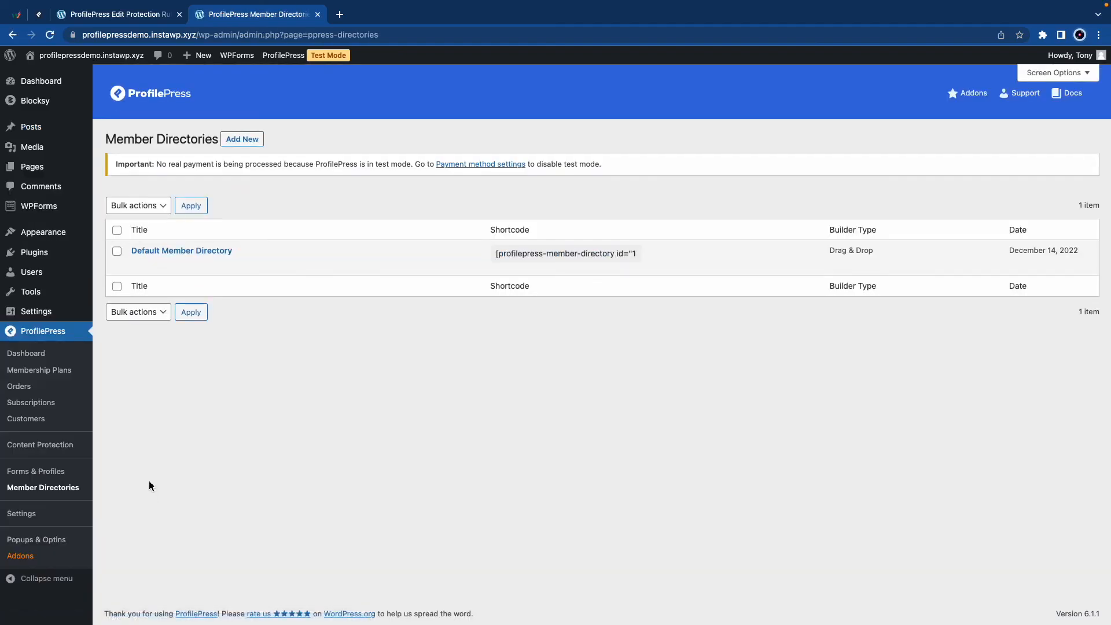
mouse_move(195, 253)
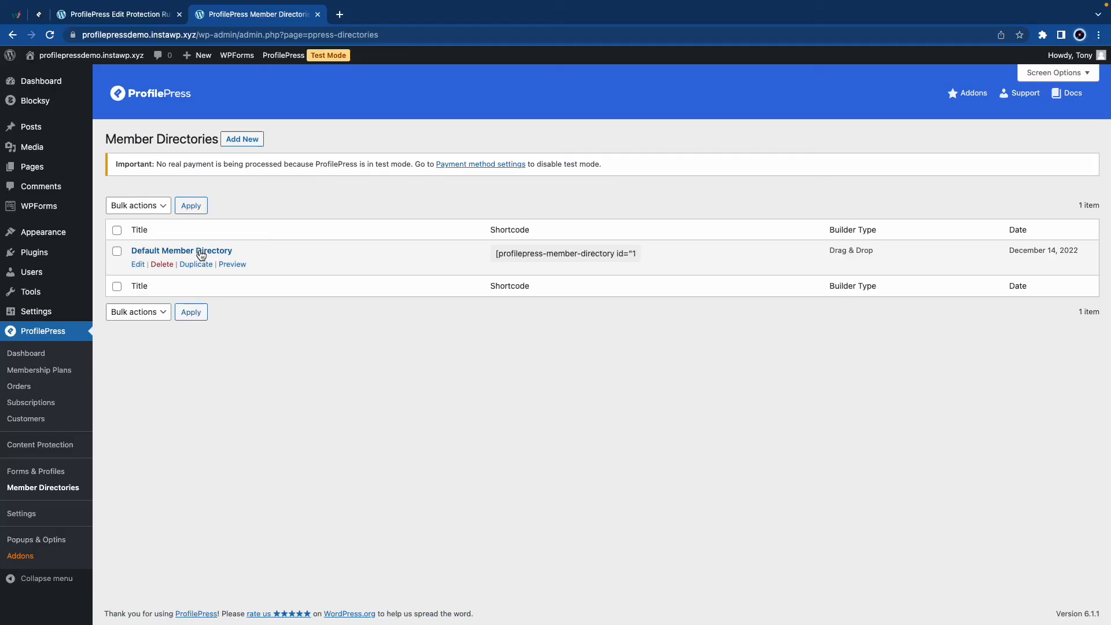
left_click(231, 264)
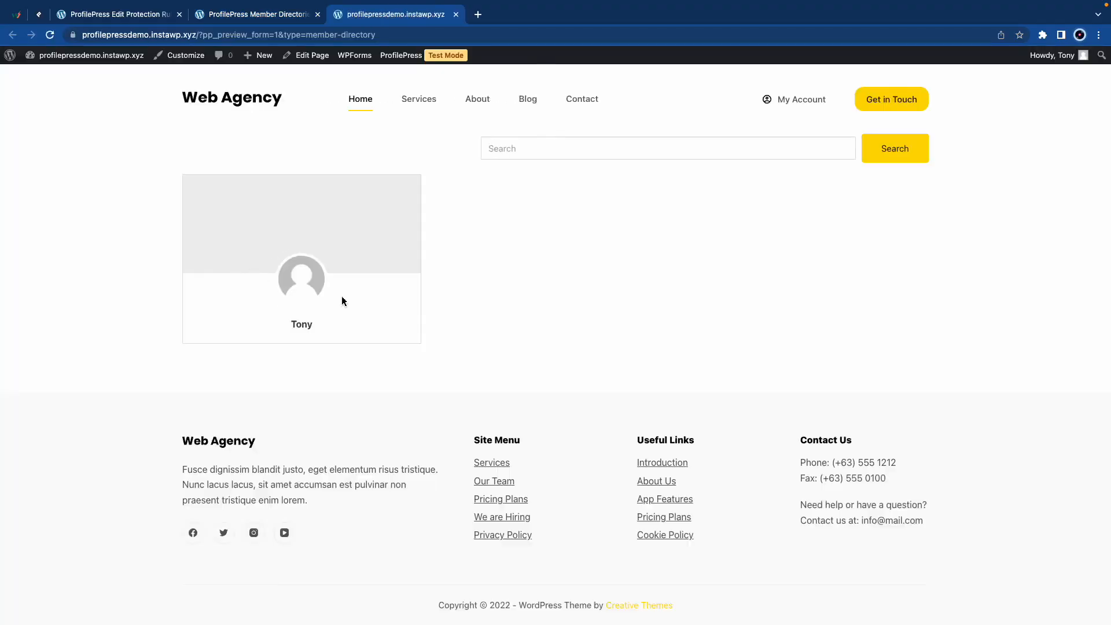
left_click(456, 15)
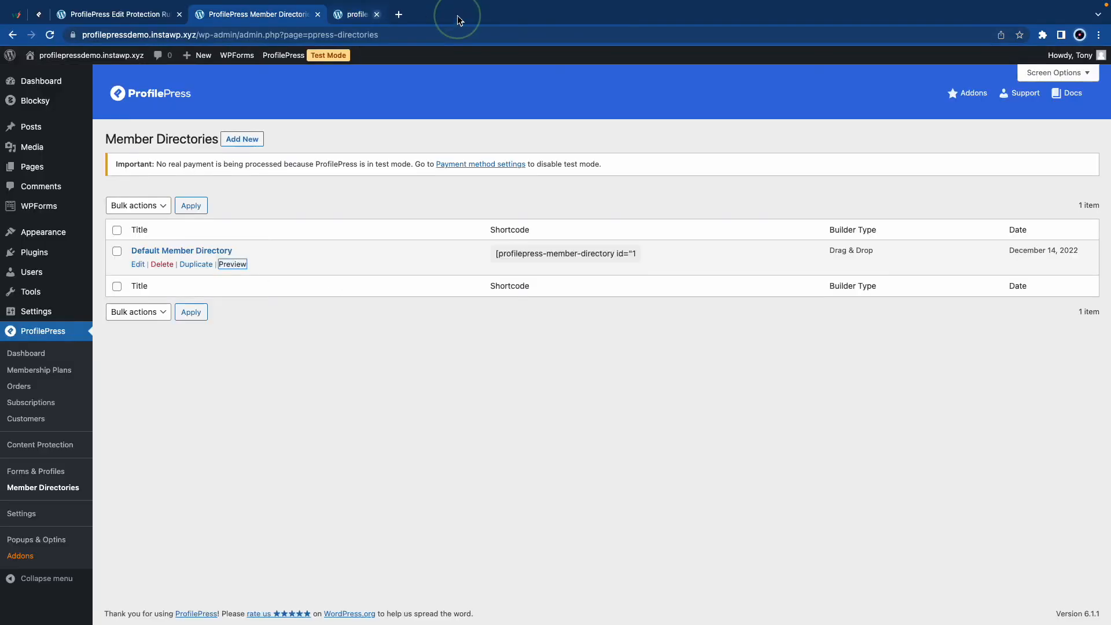
Add a new member directory named Directory 1 using the Gerbera template
left_click(244, 140)
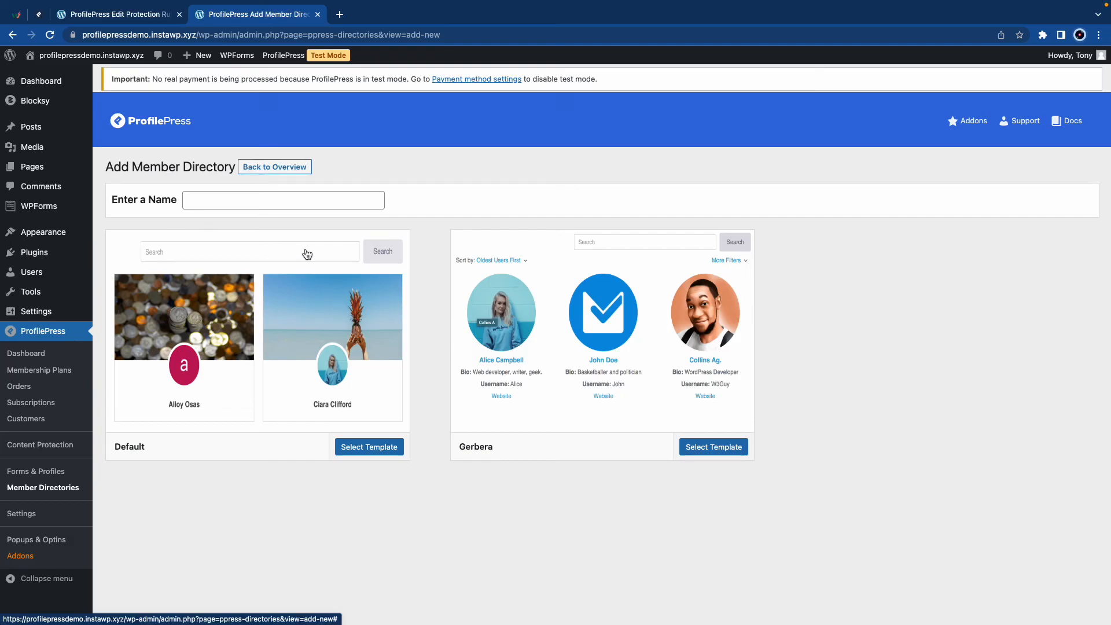
left_click(275, 206)
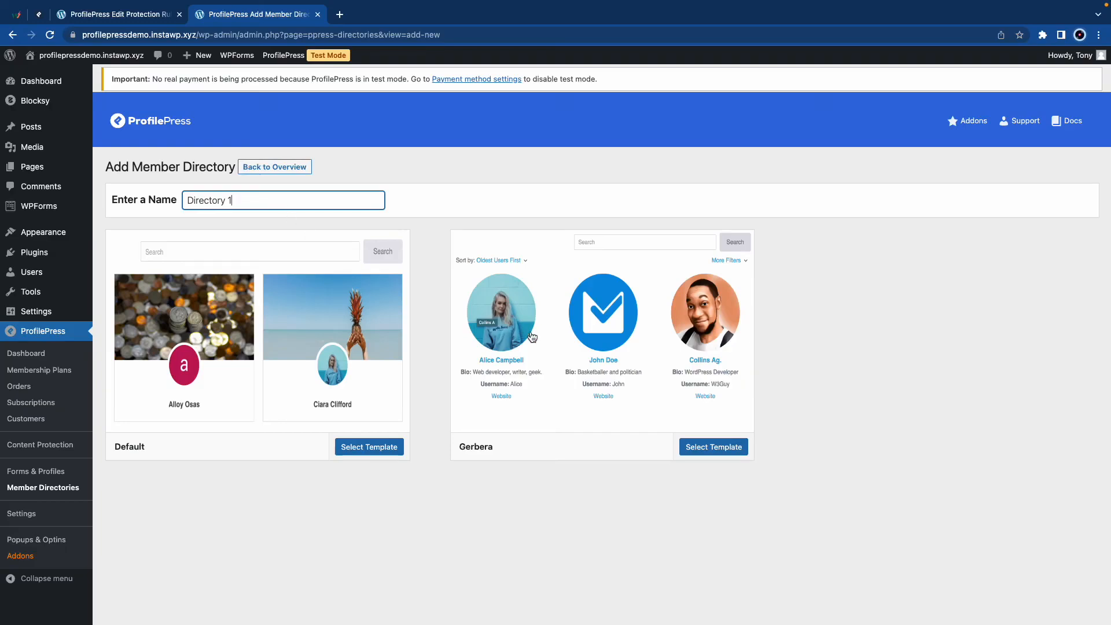
left_click(699, 448)
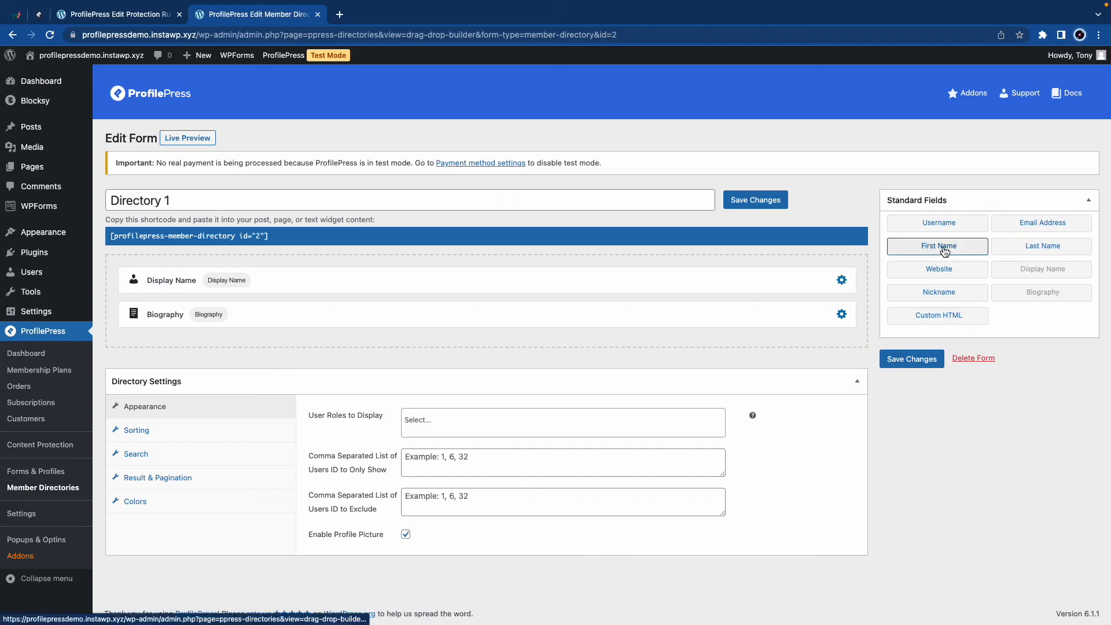
Arrange the directory fields as First Name, Last Name, Biography and Website, adding the missing ones and removing Display Name
left_click_drag(944, 247, 263, 316)
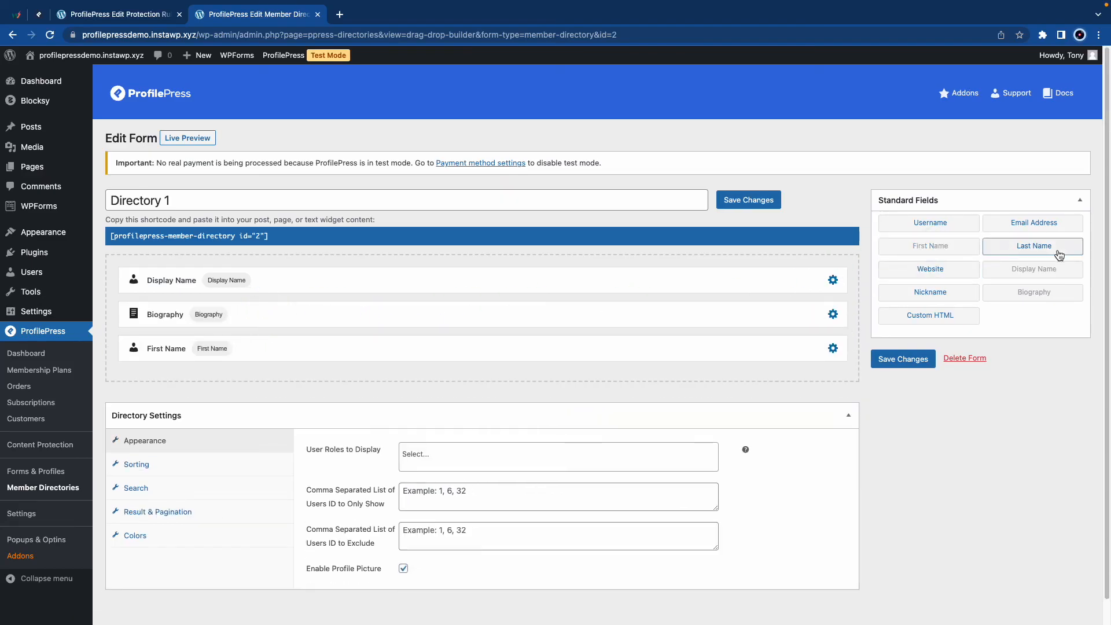
left_click_drag(1024, 250, 268, 305)
left_click(819, 280)
left_click(655, 101)
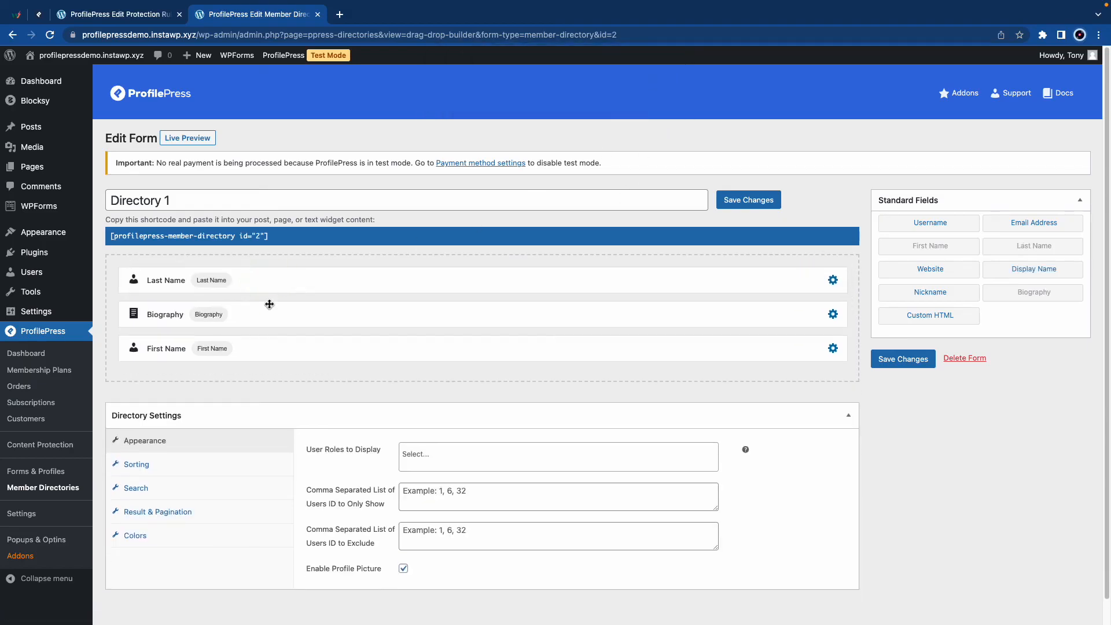
left_click_drag(273, 354, 269, 282)
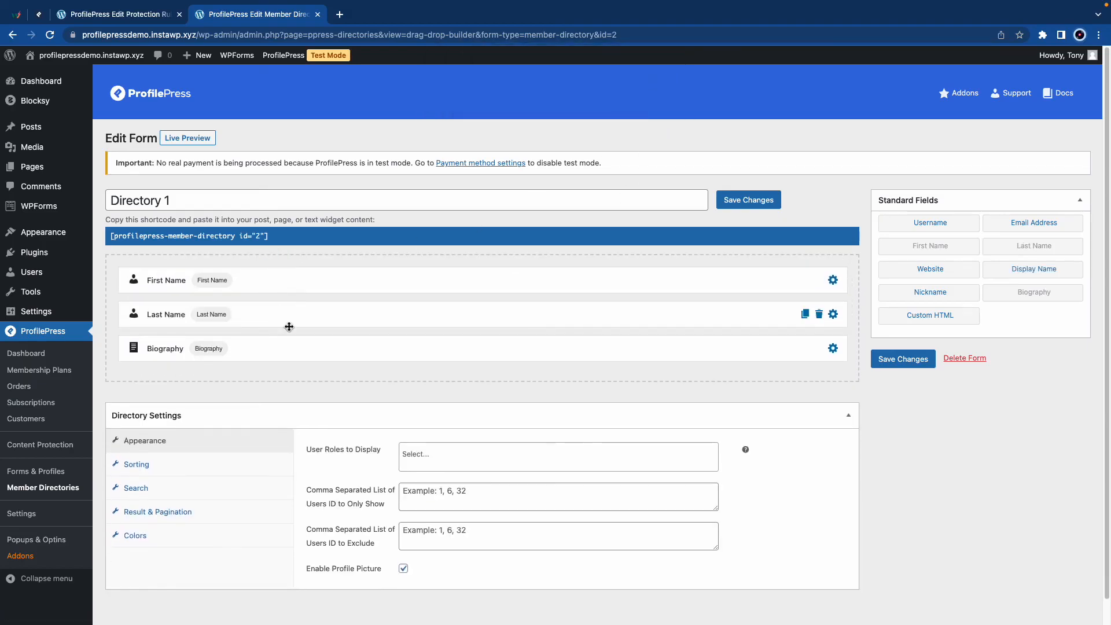
left_click_drag(930, 270, 292, 392)
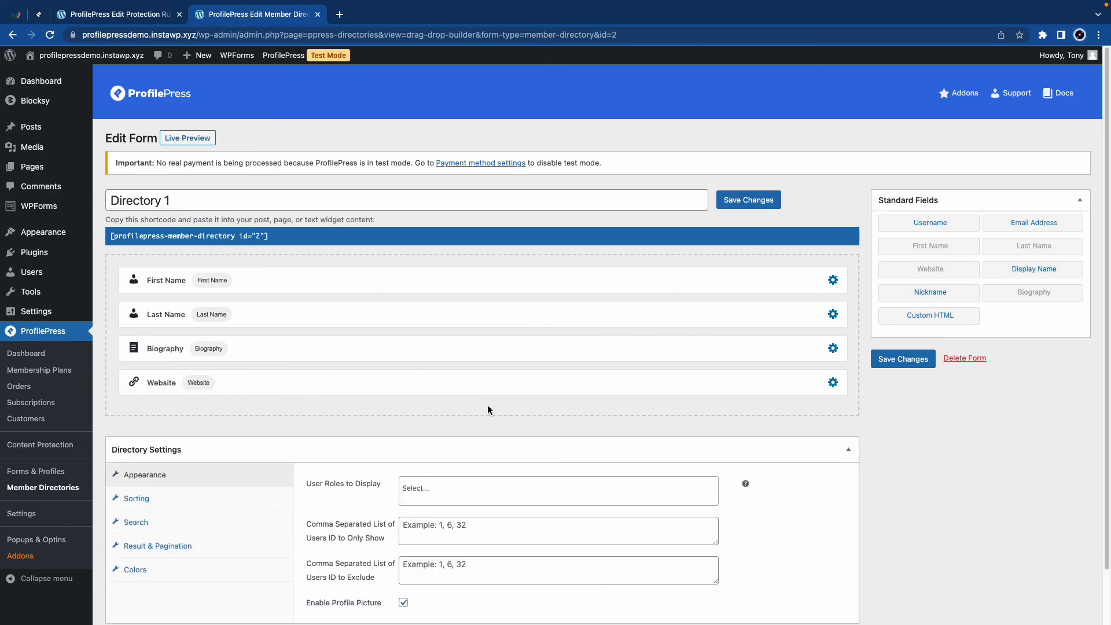
Set the directory's user roles to display to Premium and Subscriber
left_click(484, 495)
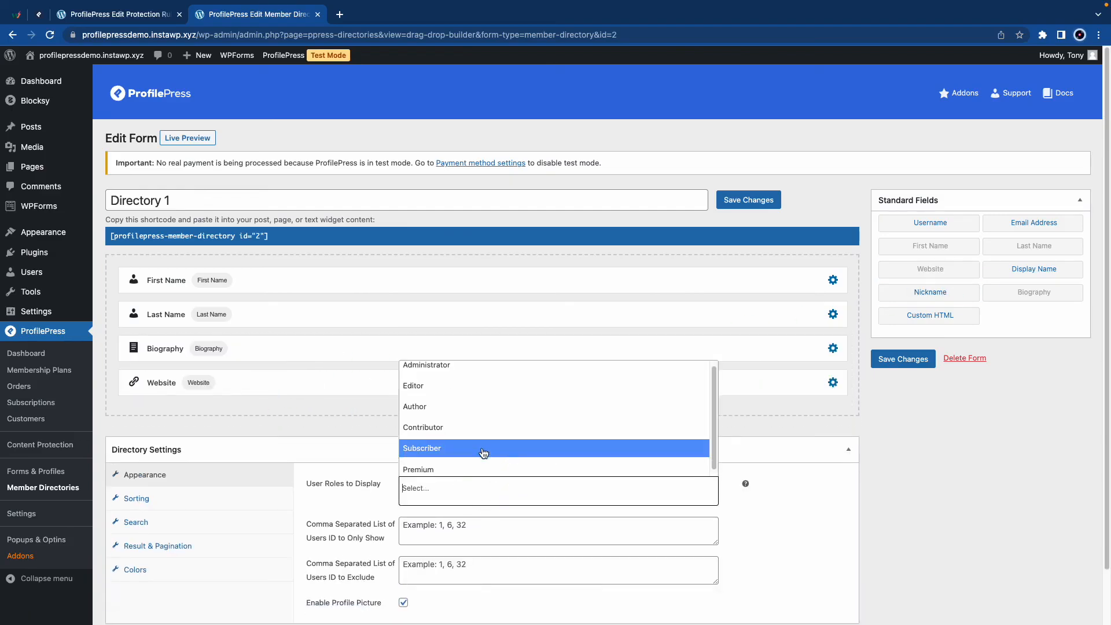
scroll(457, 457, "down", 1)
left_click(454, 464)
left_click(473, 496)
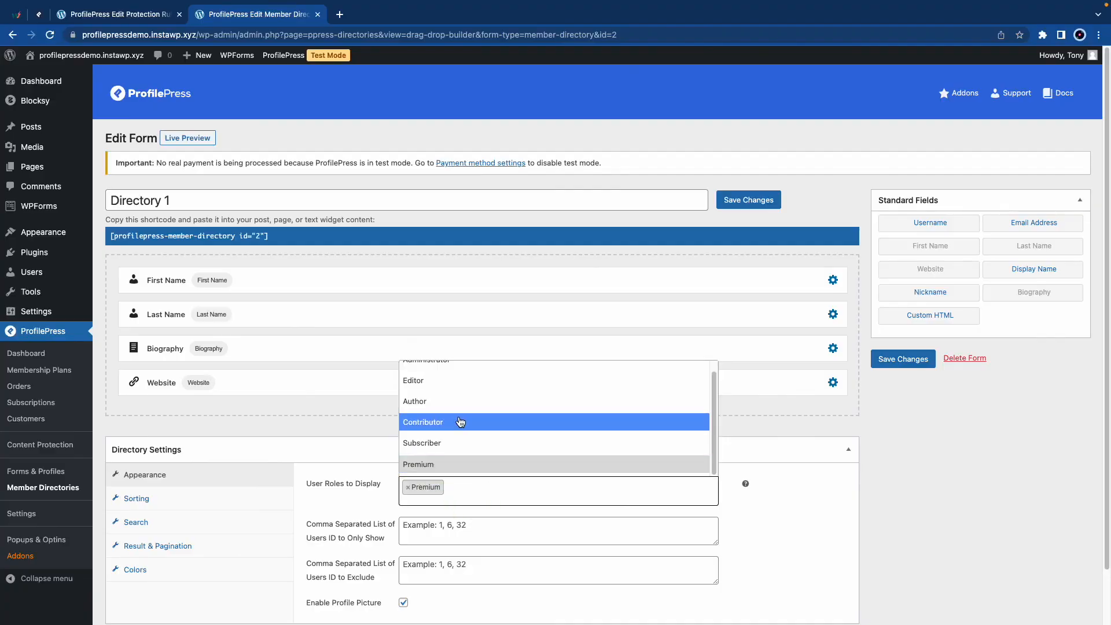
scroll(457, 425, "down", 2)
left_click(454, 391)
scroll(518, 447, "up", 2)
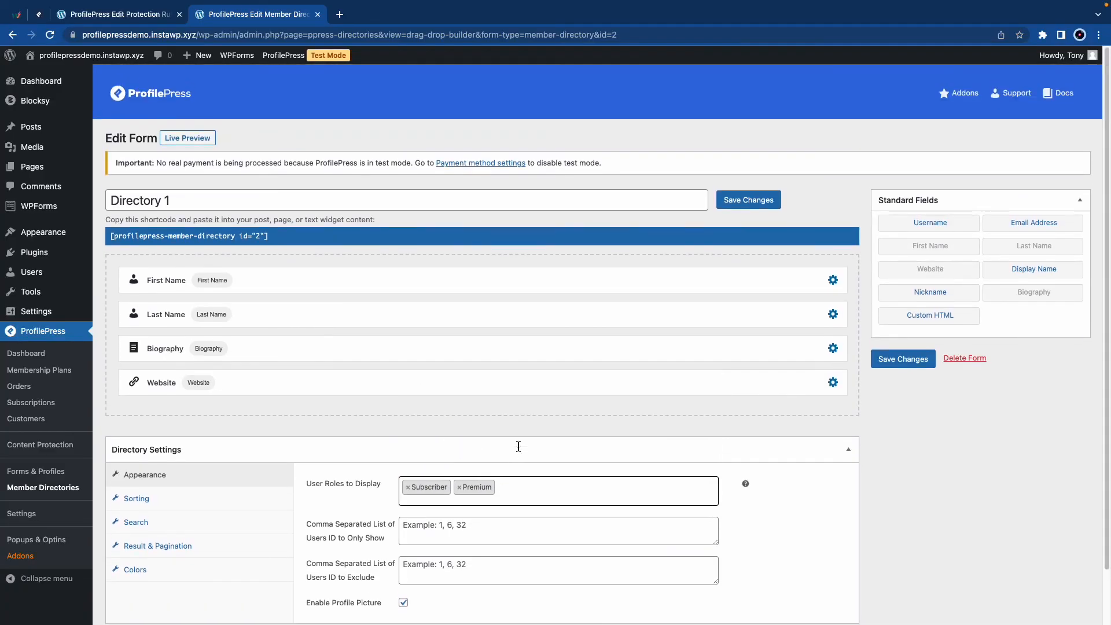
Review the directory's Sorting, Search, and Result & Pagination settings
scroll(521, 460, "down", 2)
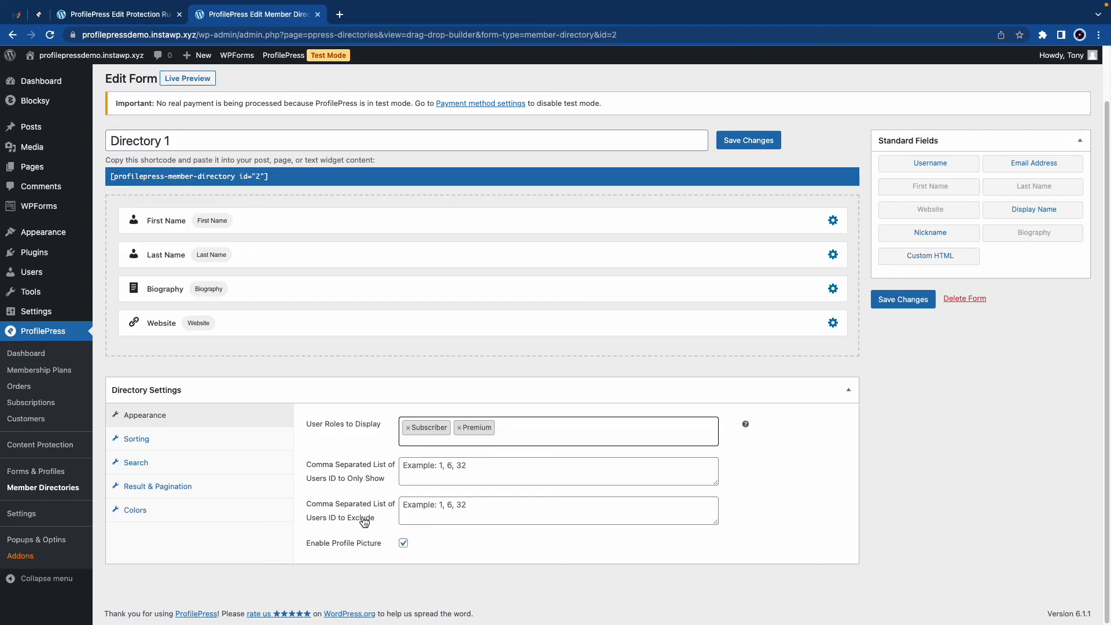
left_click(175, 440)
left_click(202, 501)
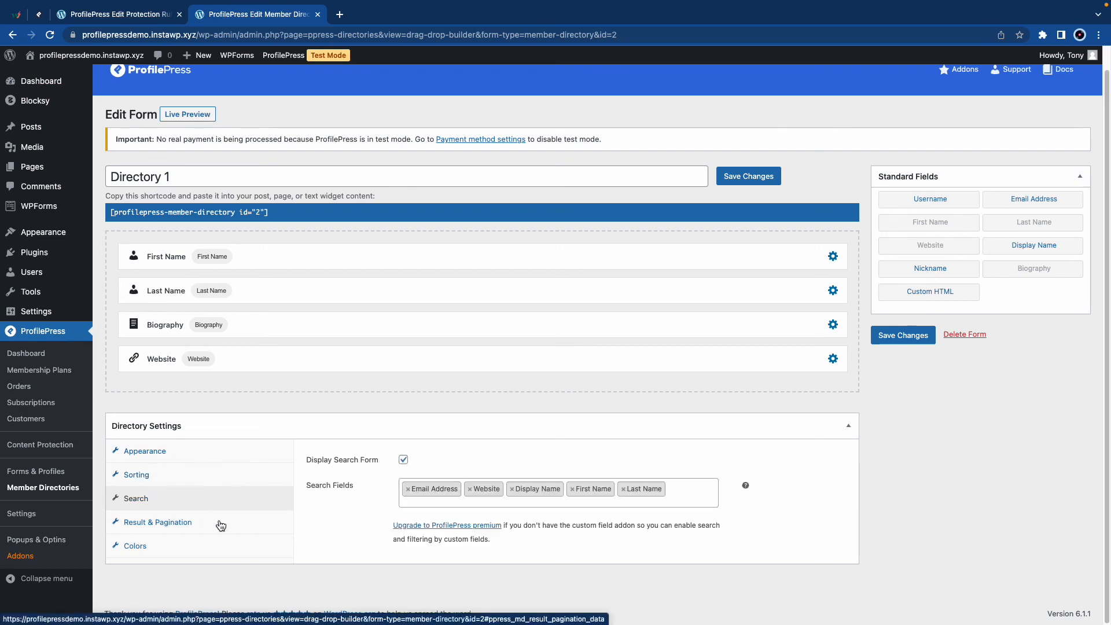
left_click(221, 524)
scroll(219, 524, "down", 2)
Set the directory's Pagination Active Link Background color to green #00aa05
left_click(220, 494)
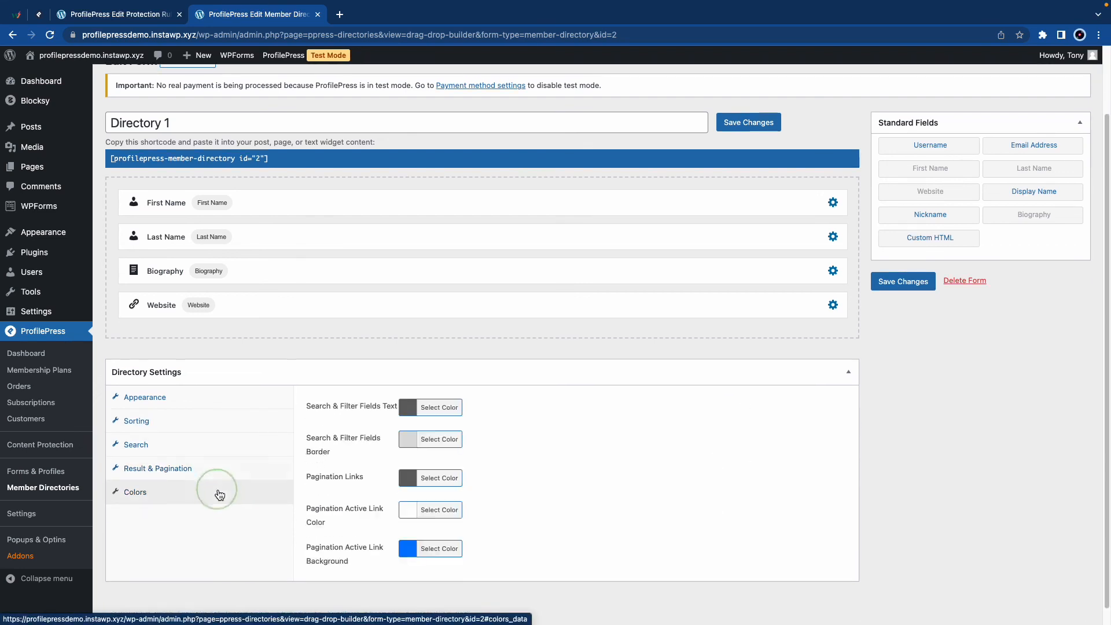
left_click(416, 547)
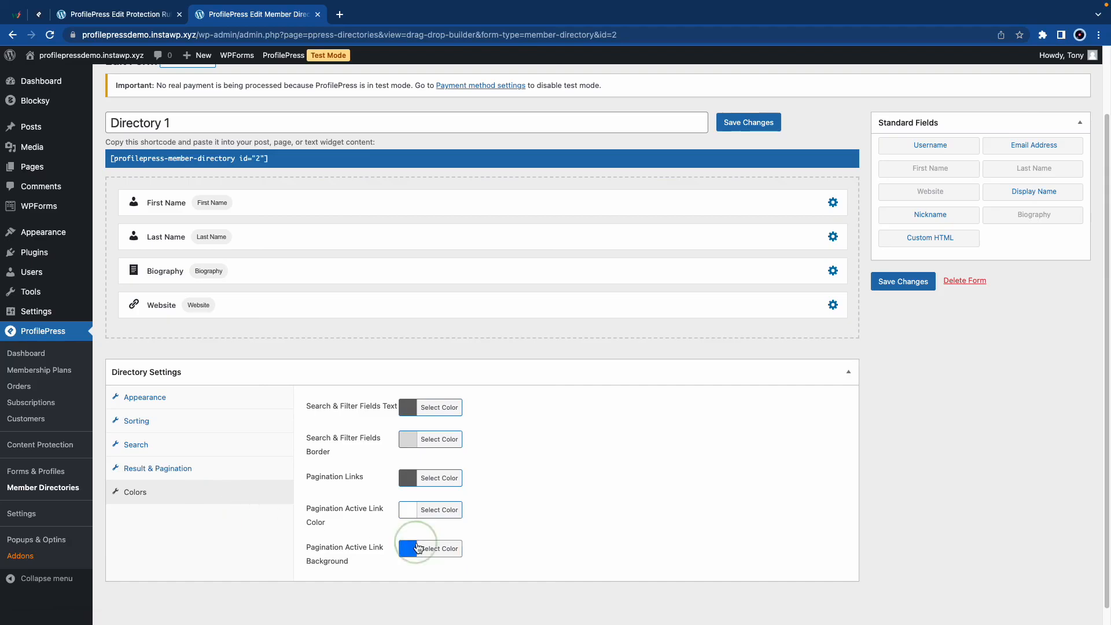
scroll(432, 547, "down", 2)
left_click_drag(442, 559, 442, 536)
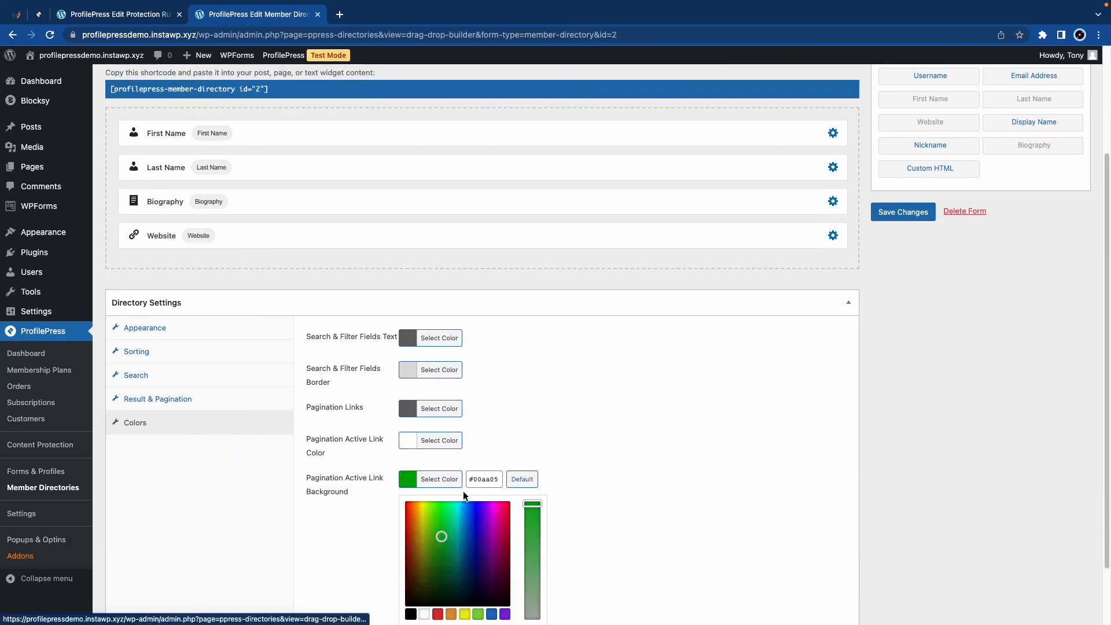
Save the changes to Directory 1 and copy its member directory shortcode
left_click(506, 452)
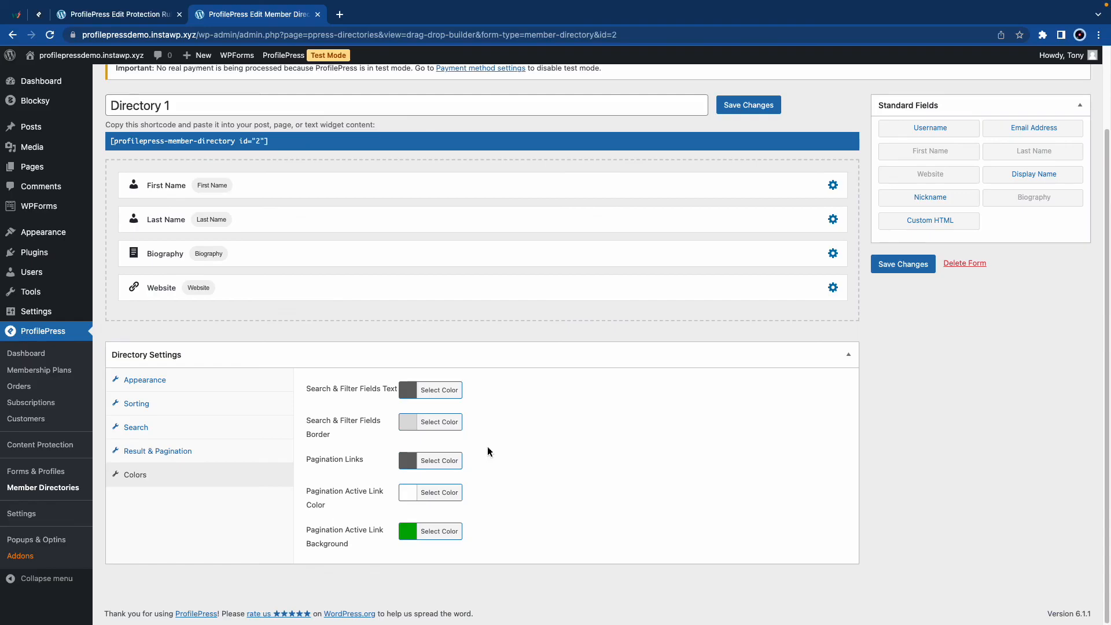
scroll(502, 450, "up", 3)
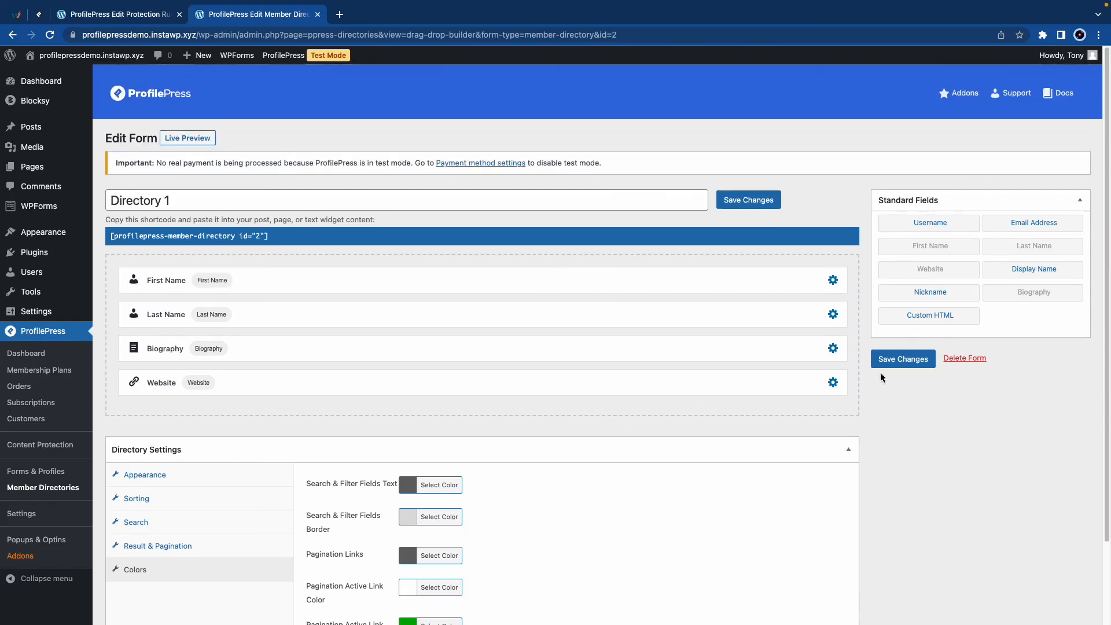
left_click(905, 362)
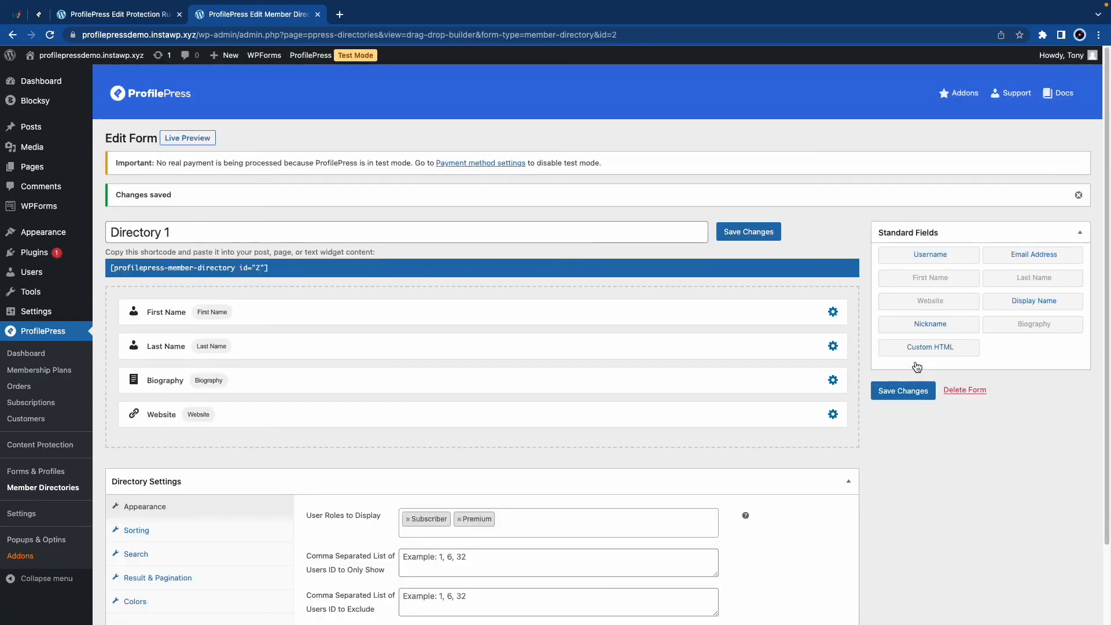
left_click(274, 267)
right_click(231, 266)
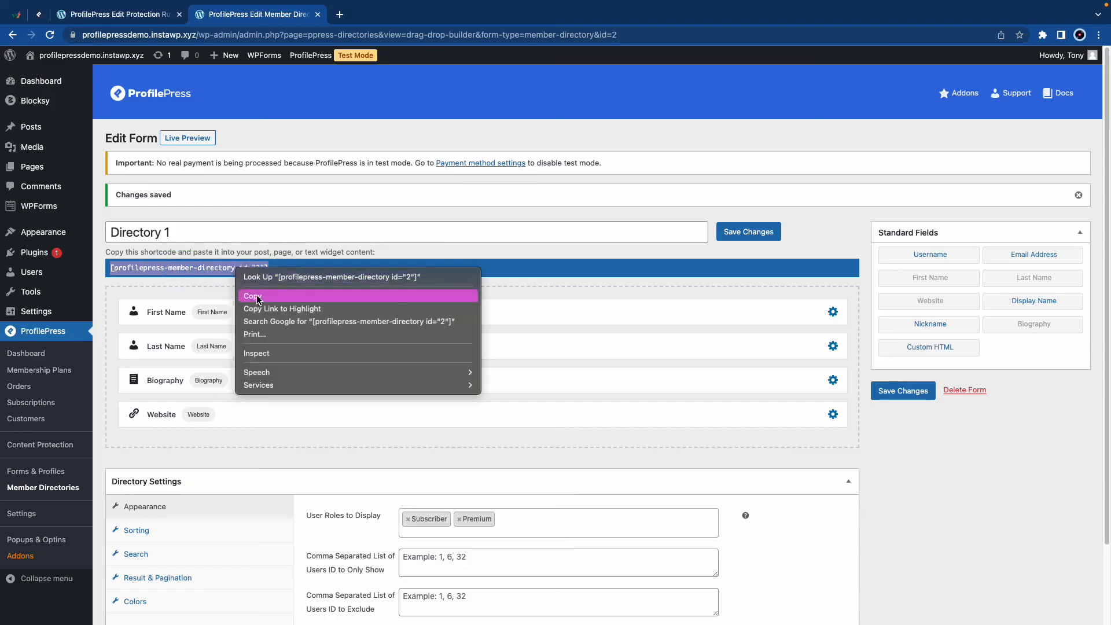
left_click(254, 289)
Create a new WordPress page in a separate browser tab and title it Member Directory
mouse_move(231, 55)
right_click(217, 97)
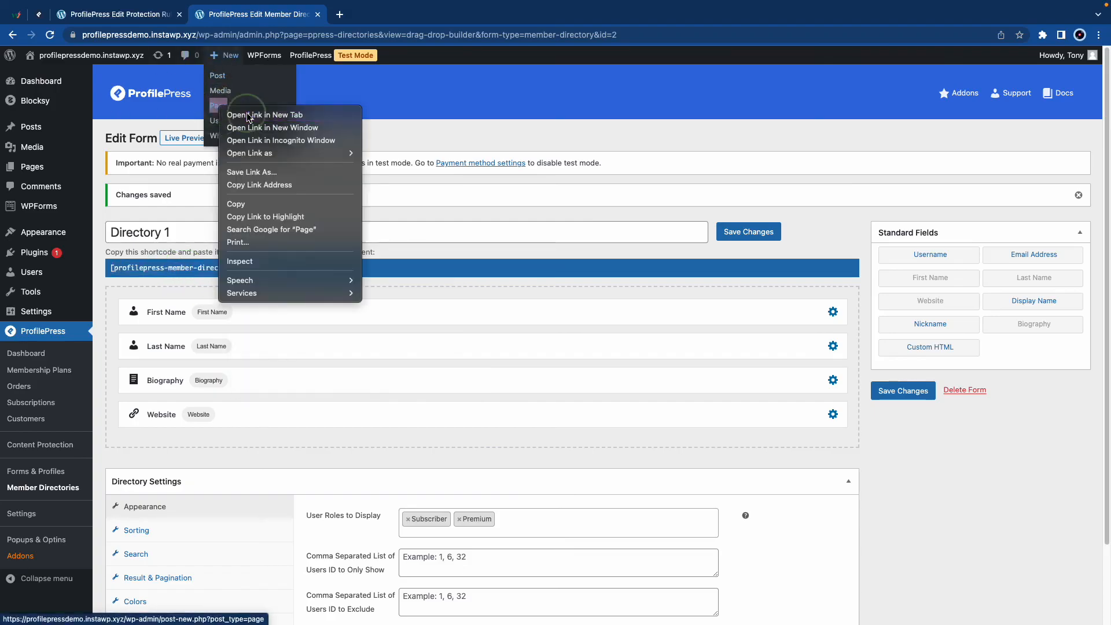
left_click(249, 104)
left_click(377, 21)
left_click(233, 132)
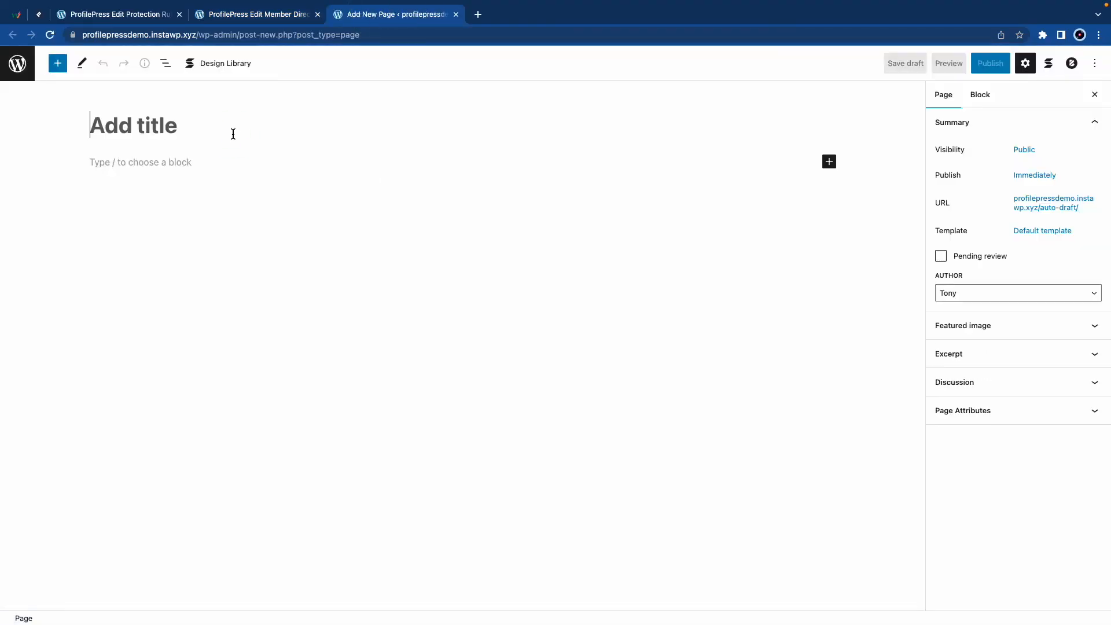
type("Member Directory")
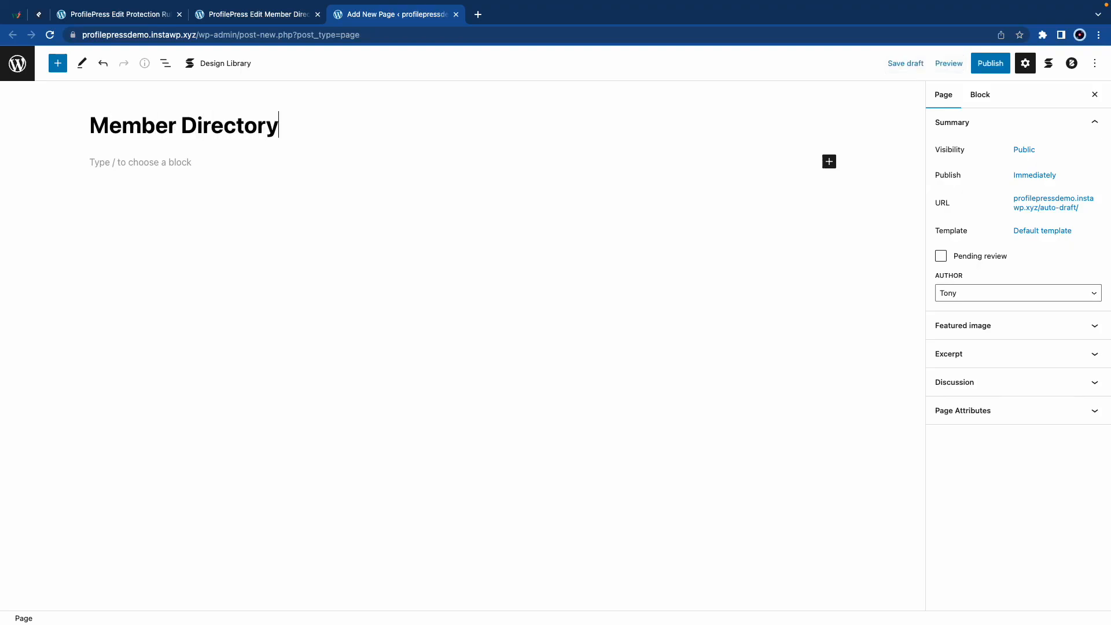
Insert the copied shortcode [profilepress-member-directory id="2"] into the page body and publish the page
left_click(172, 163)
key("super+v")
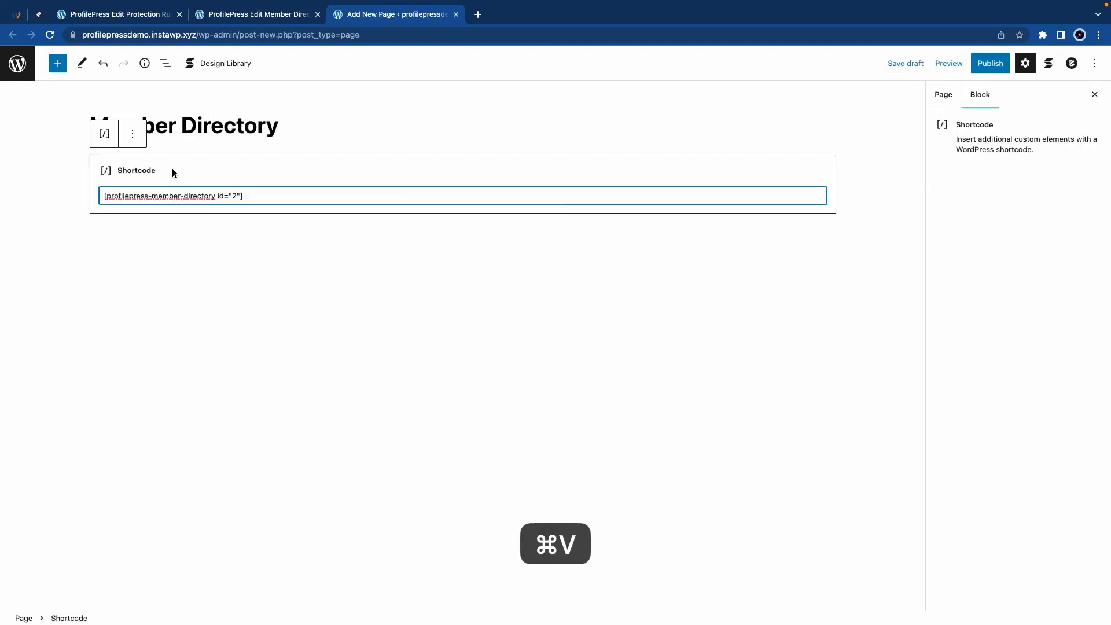
left_click(982, 69)
left_click(982, 69)
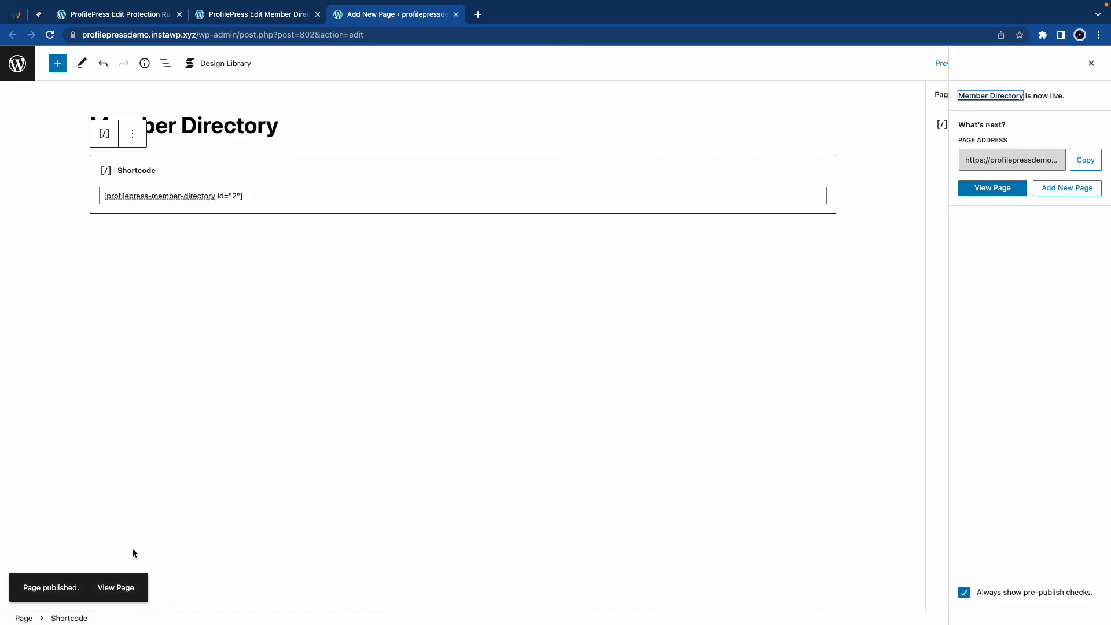
Open the published Member Directory page in an incognito window
right_click(120, 588)
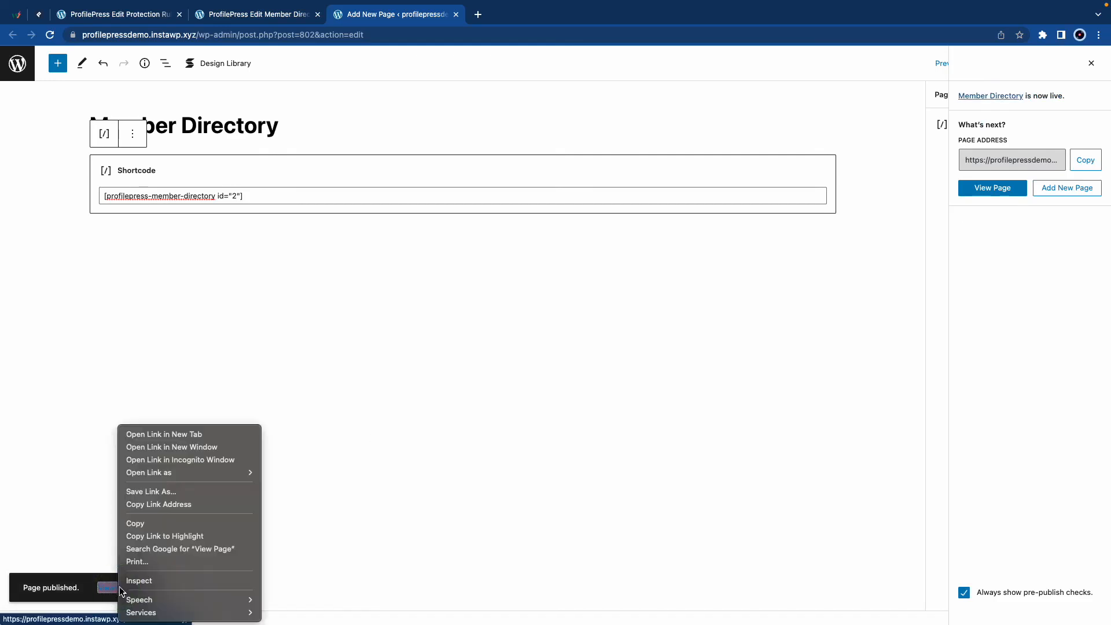
left_click(172, 459)
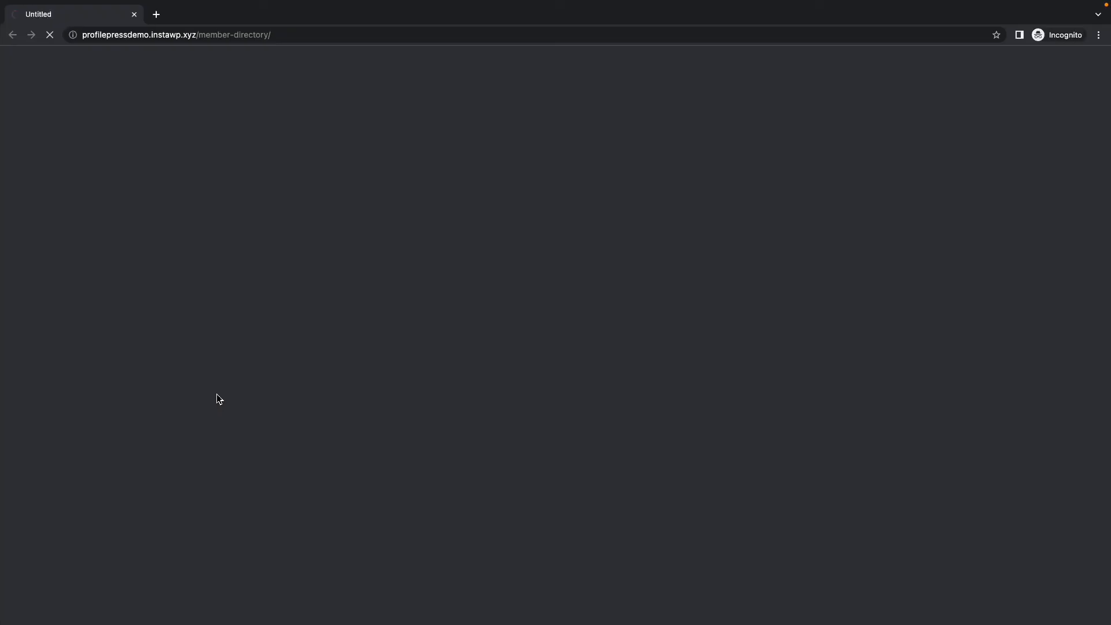